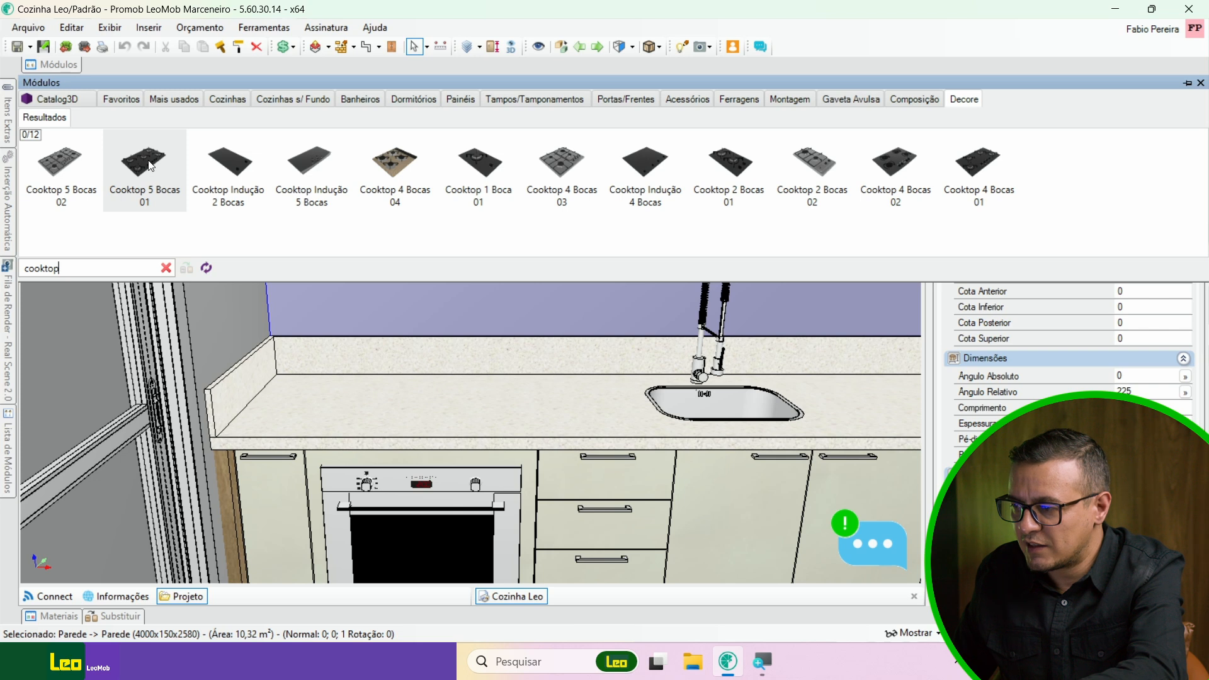
- Place Cooktop 5 Bocas 01 on the countertop above the oven and nudge it 50 mm left
drag(149, 163, 345, 379)
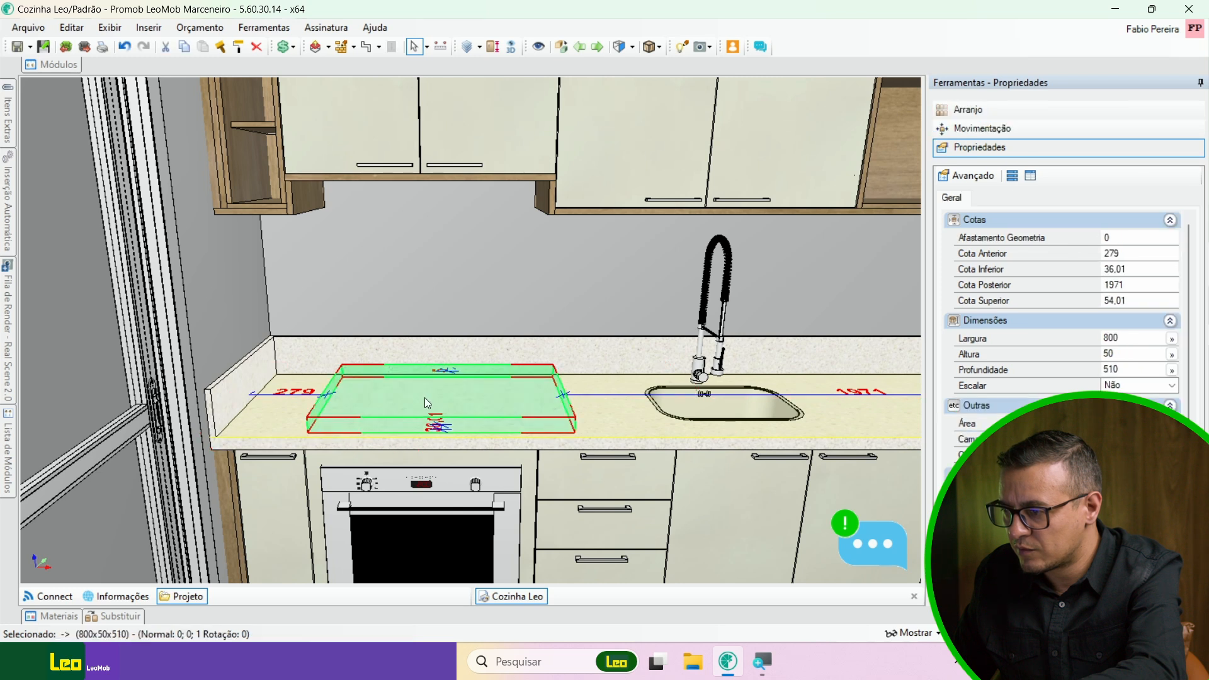
scroll(428, 388, up, 2)
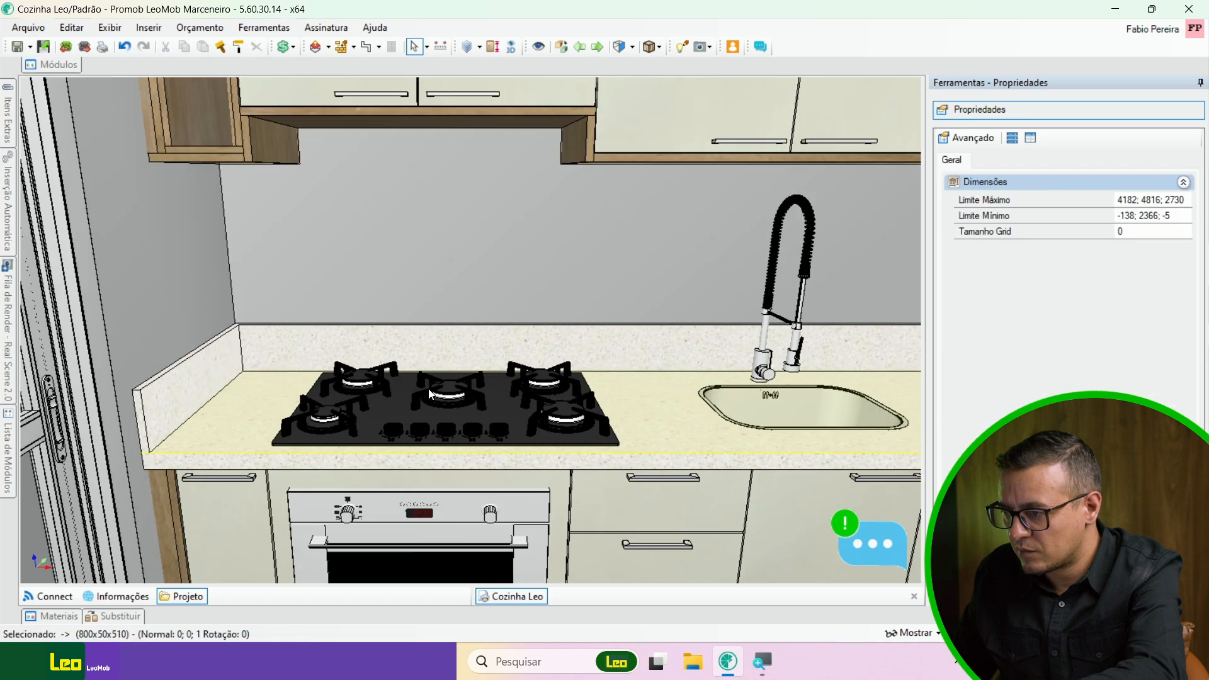
click(418, 395)
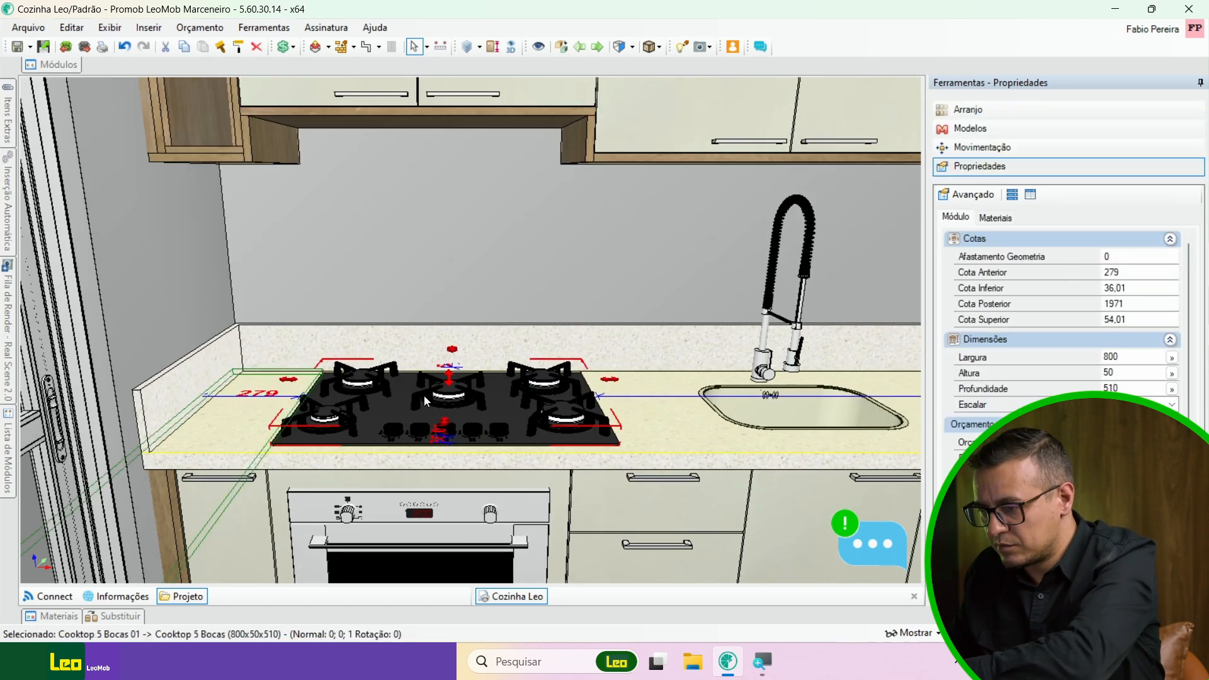
key(Left)
scroll(416, 289, down, 1)
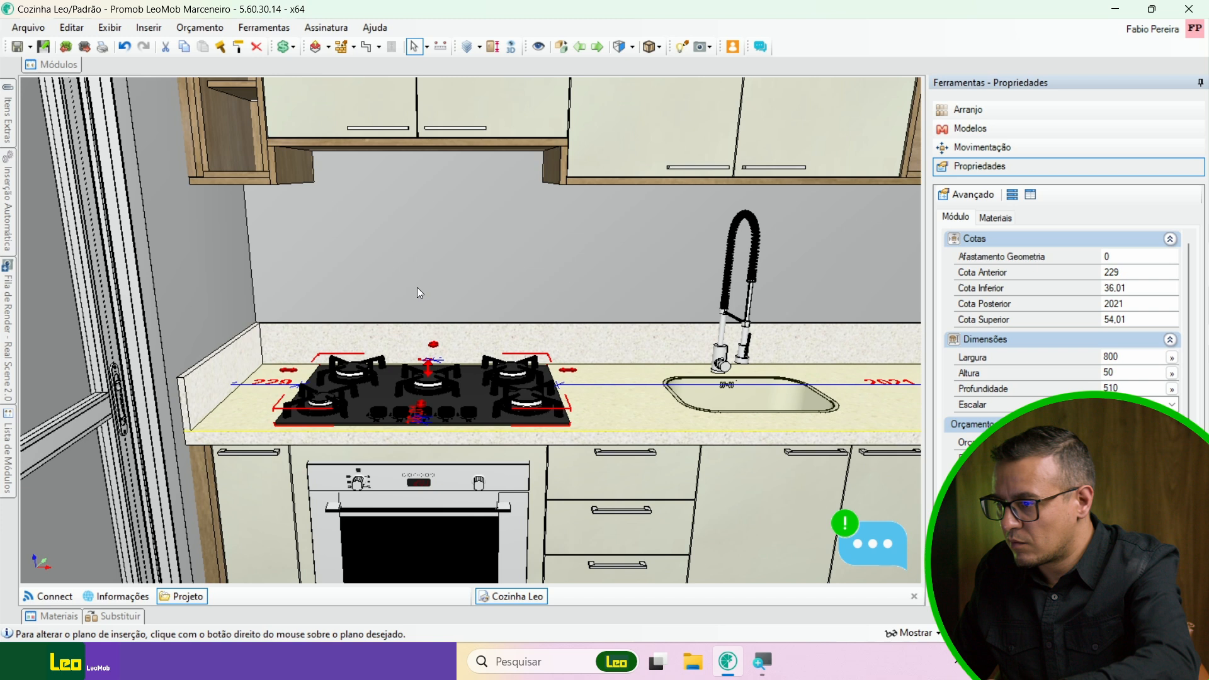
- Search the module library for "depurador" and place Depurador 02 on the wall above the cooktop
click(58, 65)
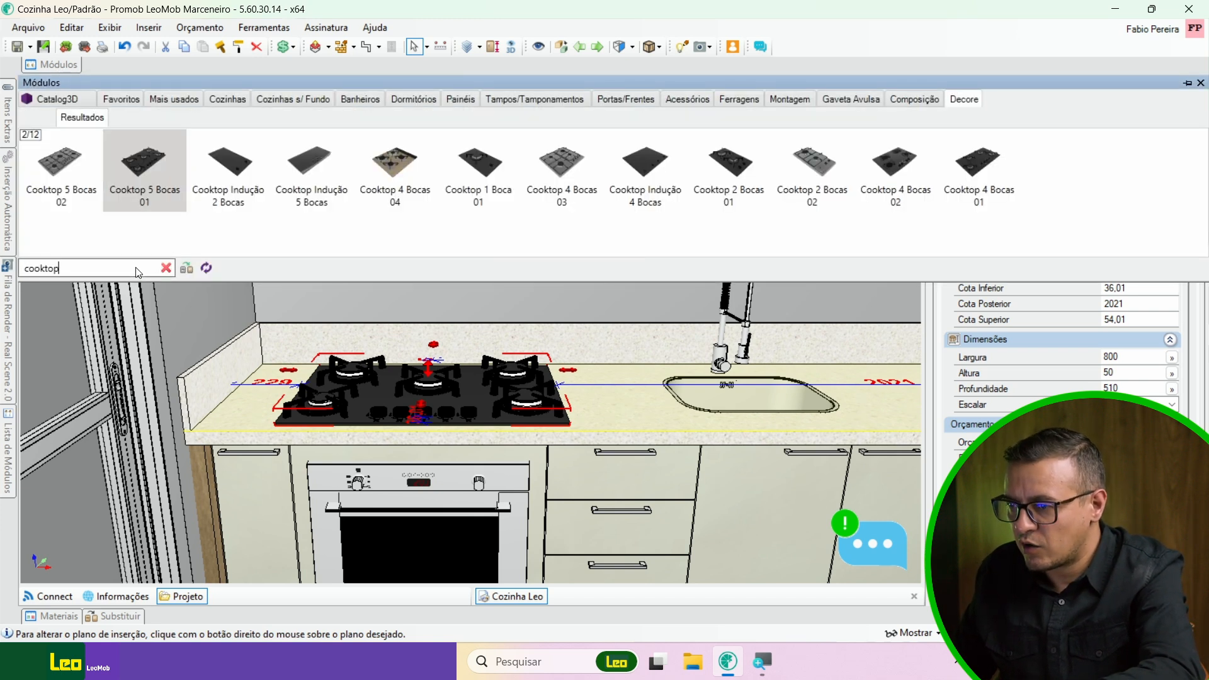
key(BackSpace)
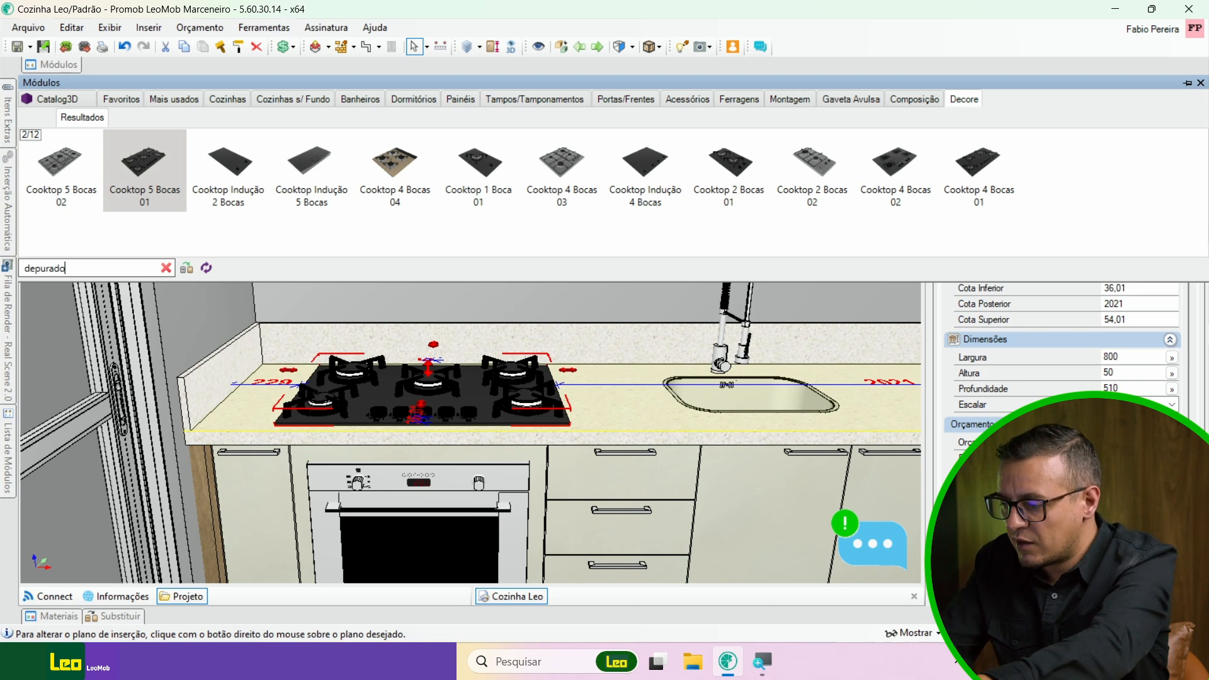
key(Return)
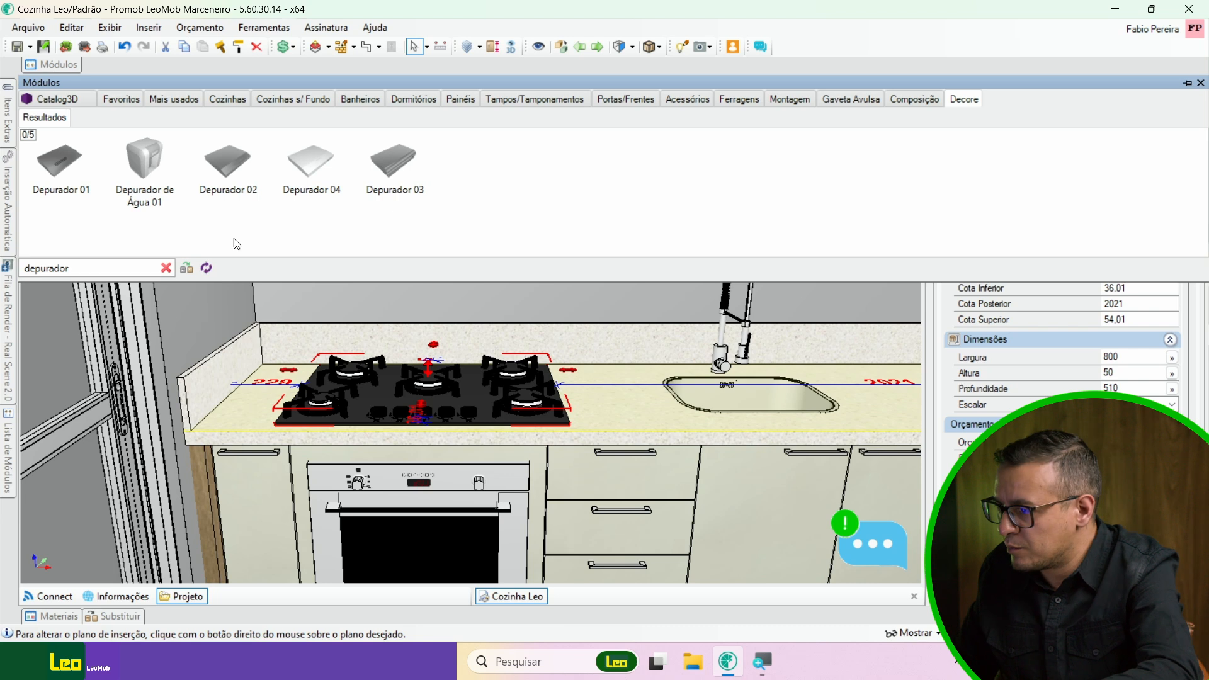
click(241, 152)
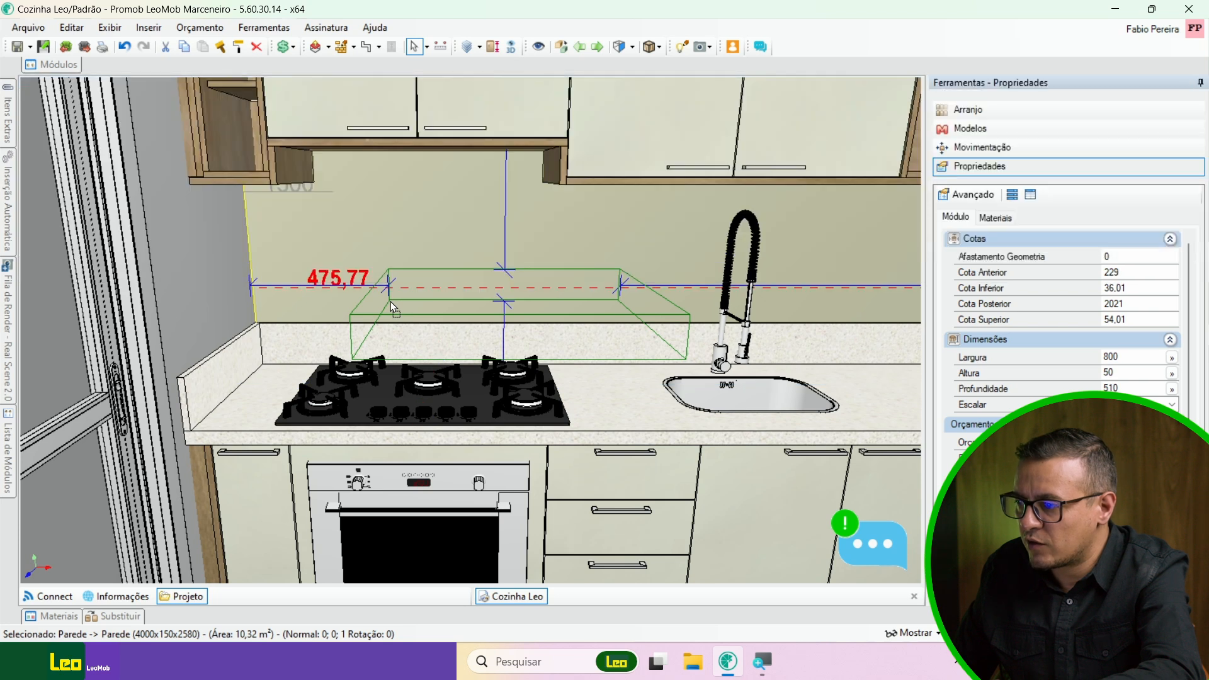
click(479, 301)
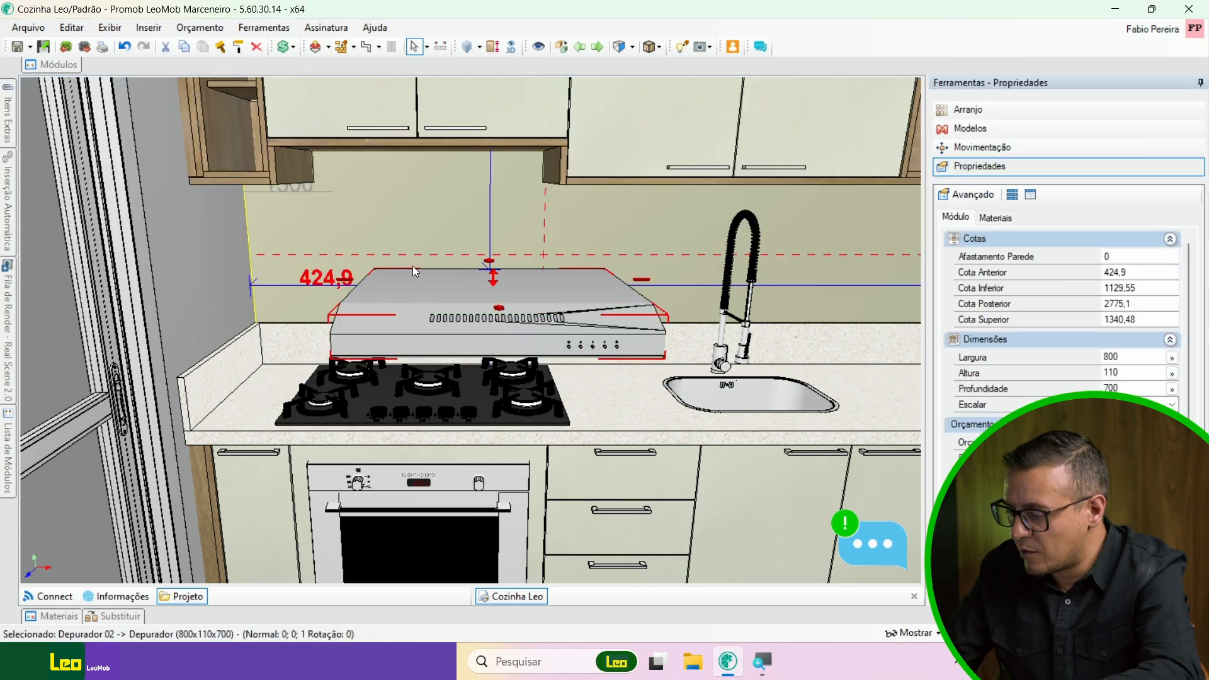
- Raise the range hood to a bottom distance of 1529,55 and shift it left to a Cota Anterior of 224,9
key(Up)
key(Up)
key(Up)
key(Up)
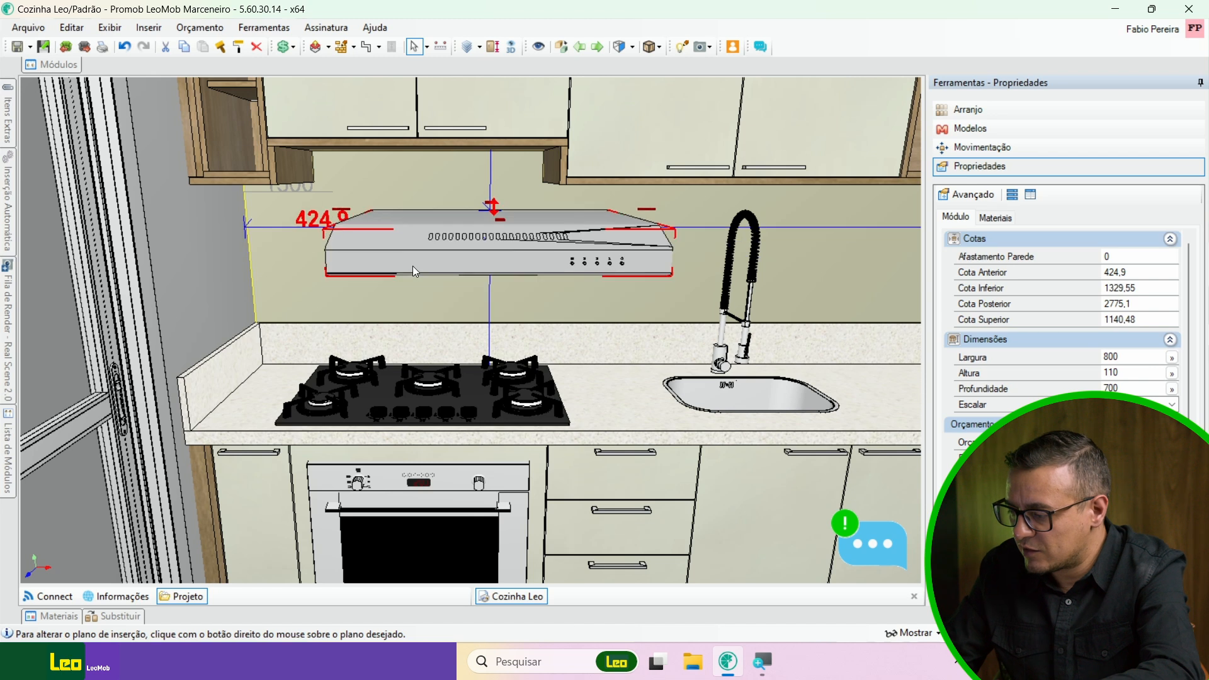
key(Left)
key(Left)
key(Left)
key(Left)
key(Up)
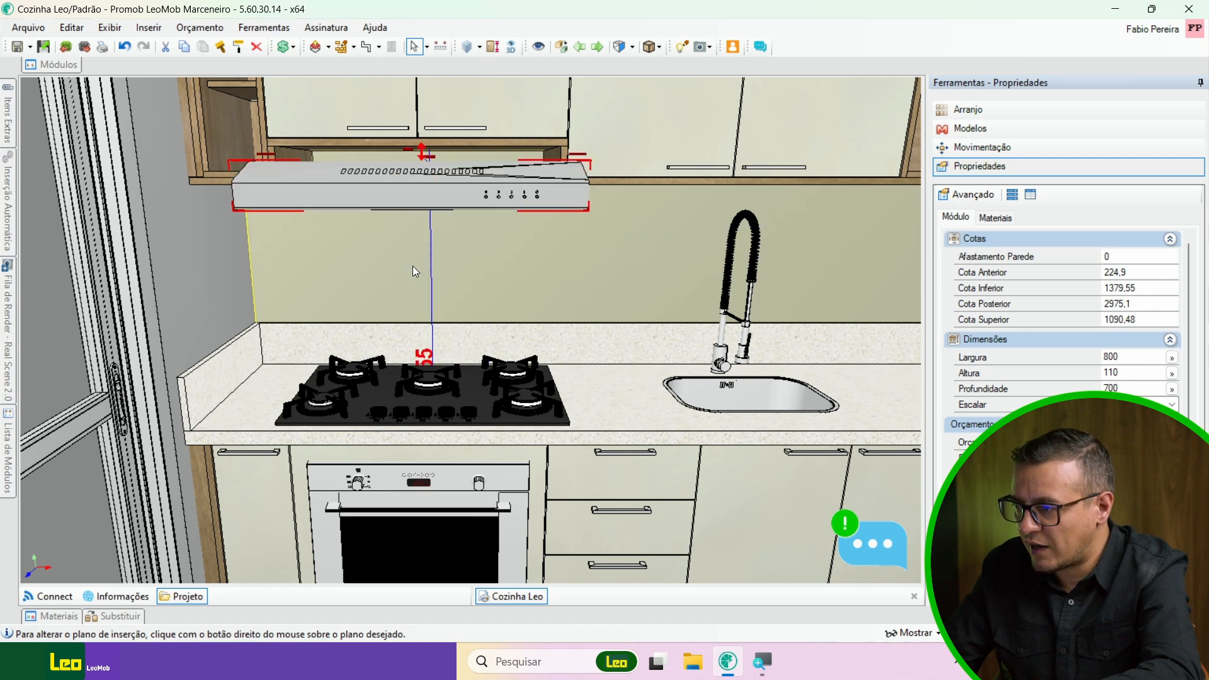
key(Up)
key(Up)
key(Up)
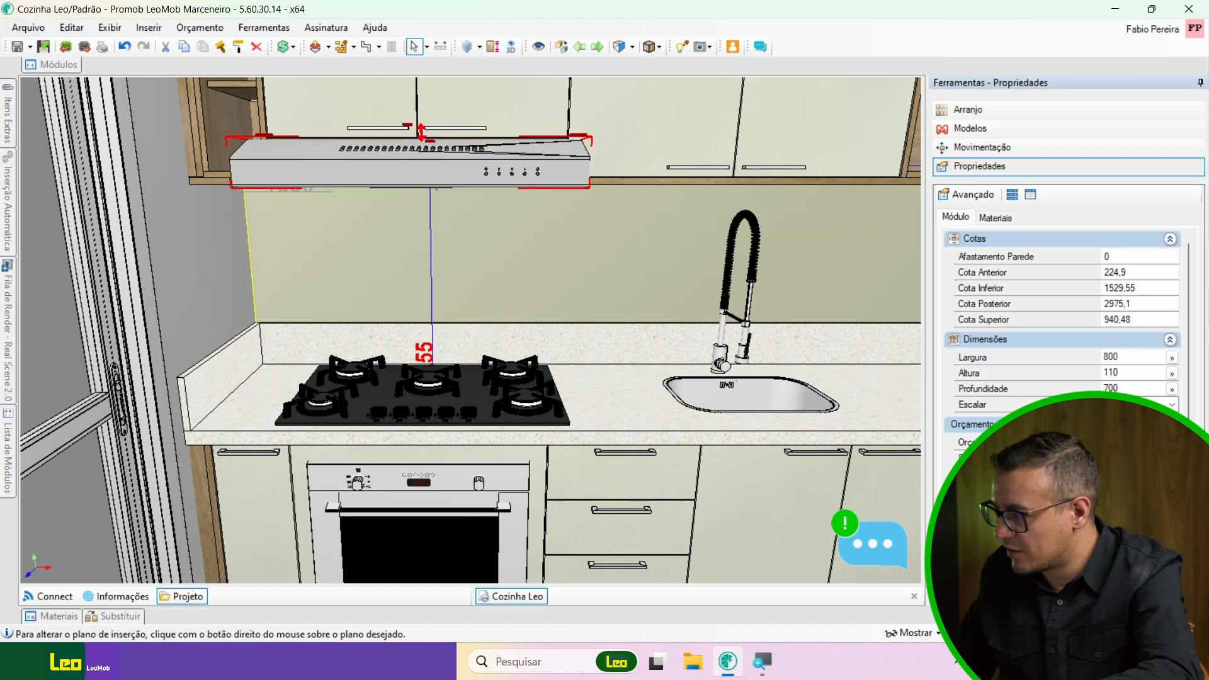
- Set the range hood's width to 700 and its height to 60
middle_drag(485, 296, 384, 252)
click(1039, 357)
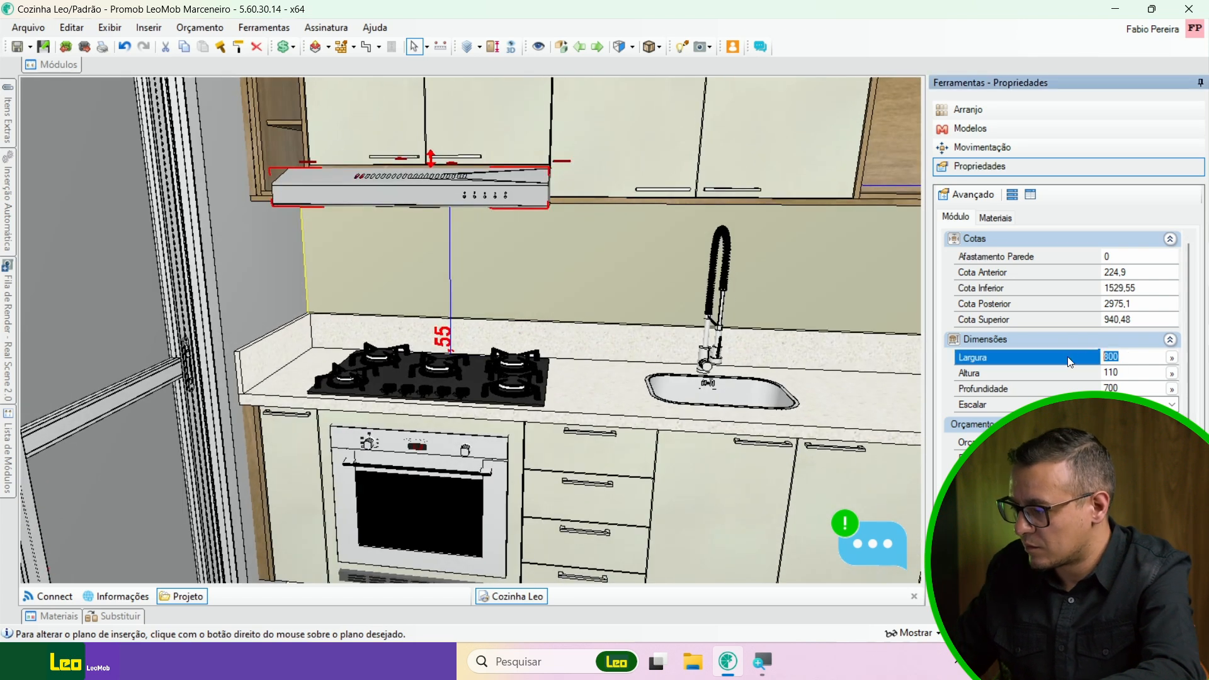
text(700)
key(Return)
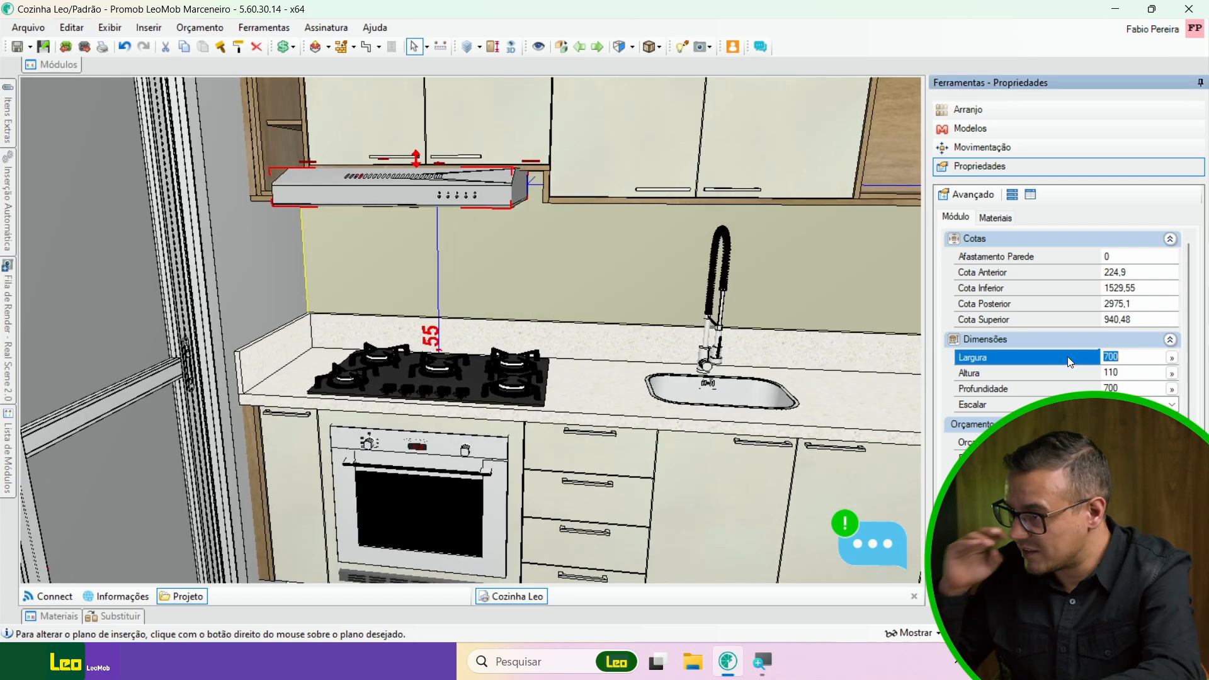
click(1114, 373)
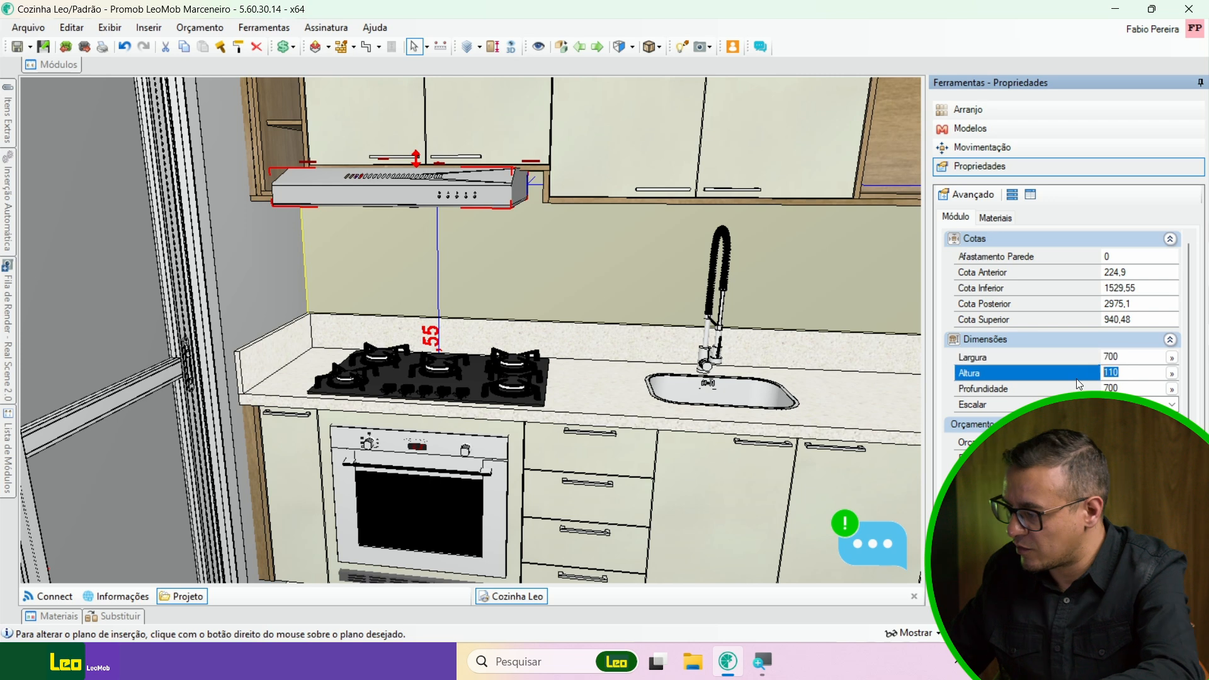
text(60)
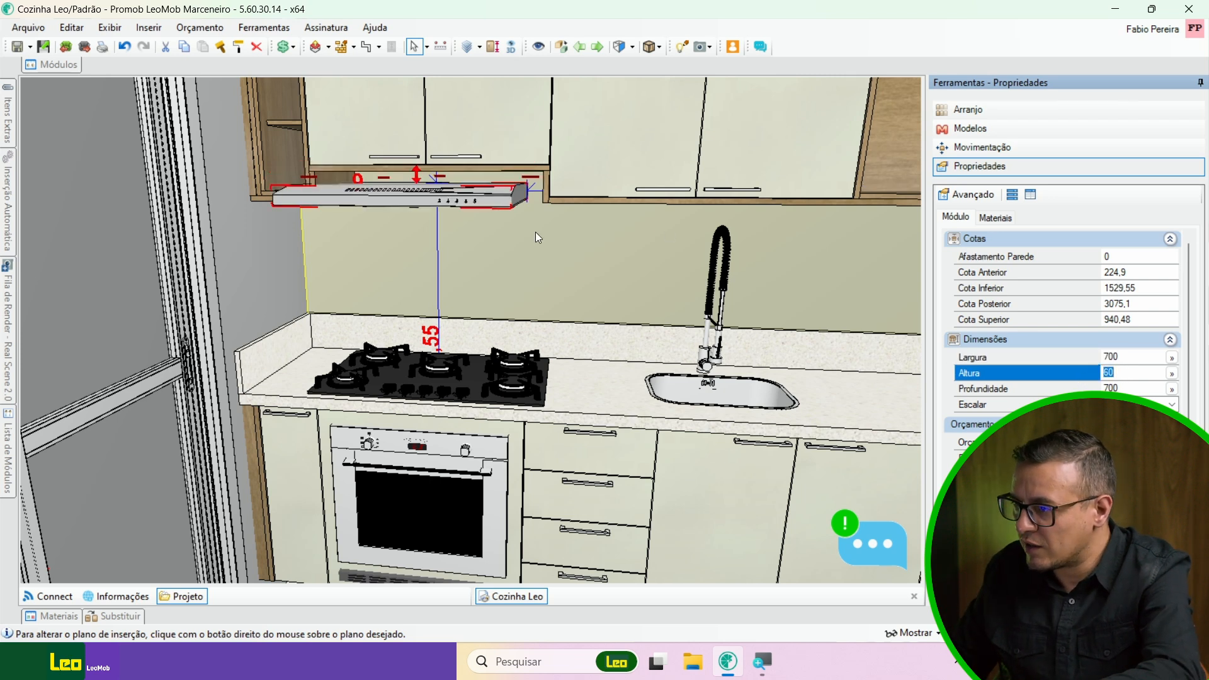
- Reposition the range hood in 50 mm moves so it sits beneath the wall cabinet above the cooktop
scroll(386, 210, up, 3)
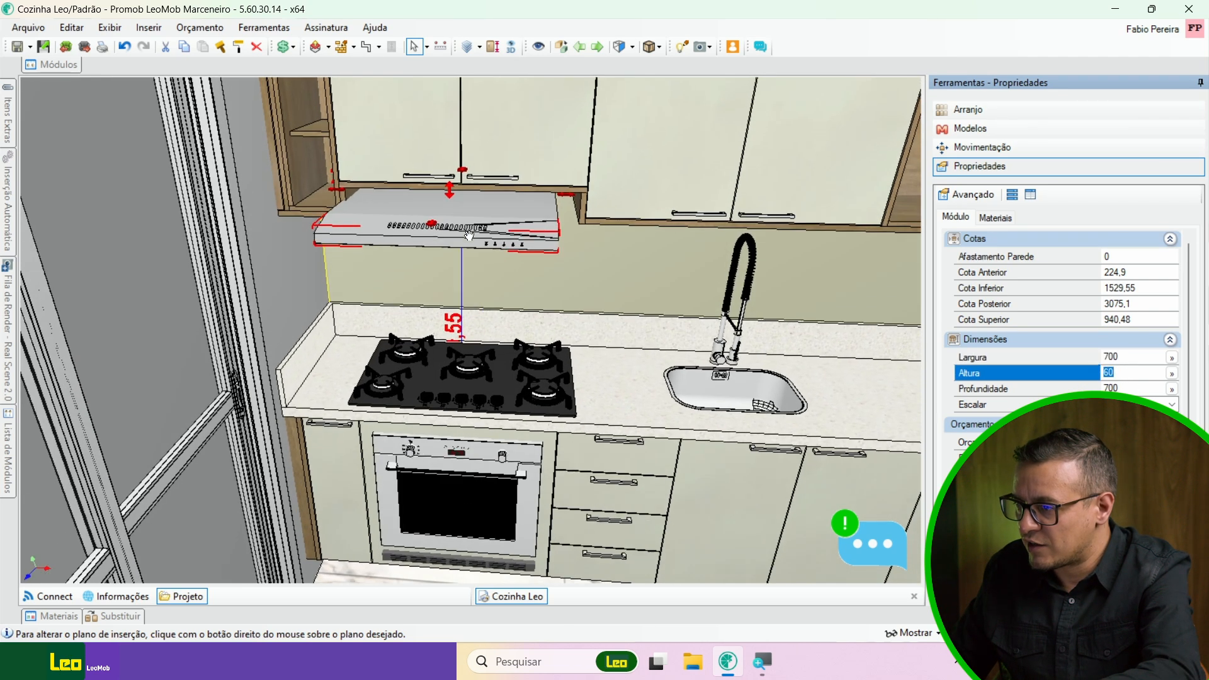
drag(393, 205, 394, 203)
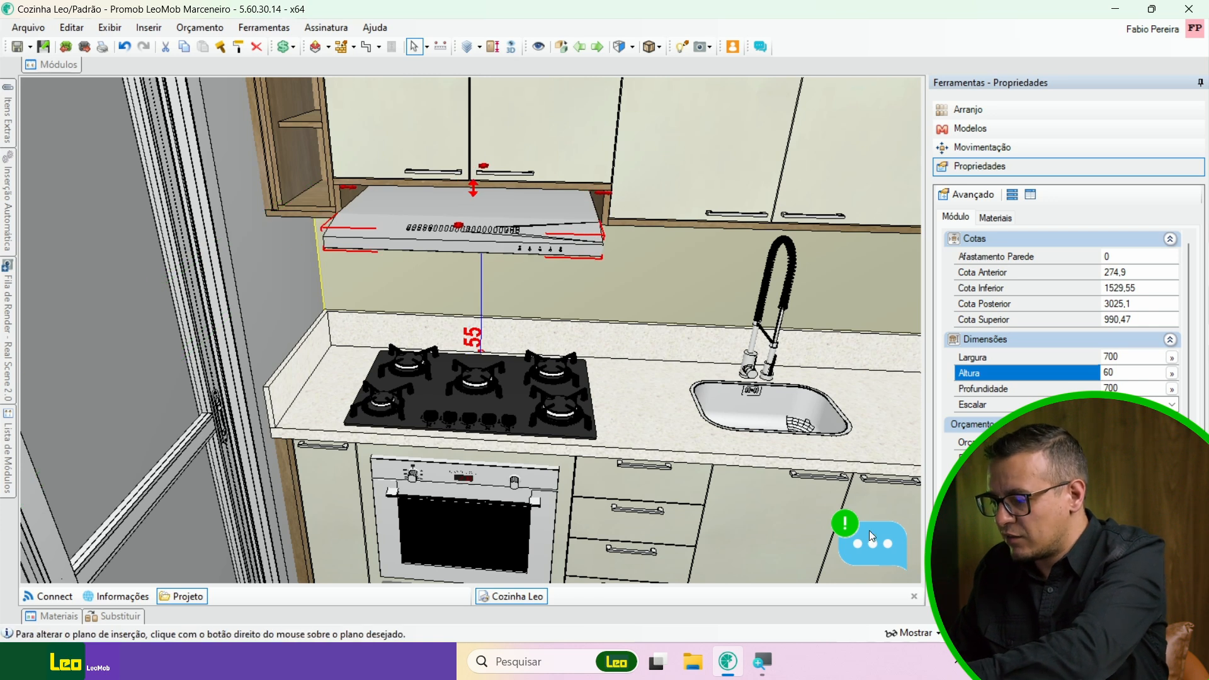
key(ctrl+Up)
key(ctrl+Left)
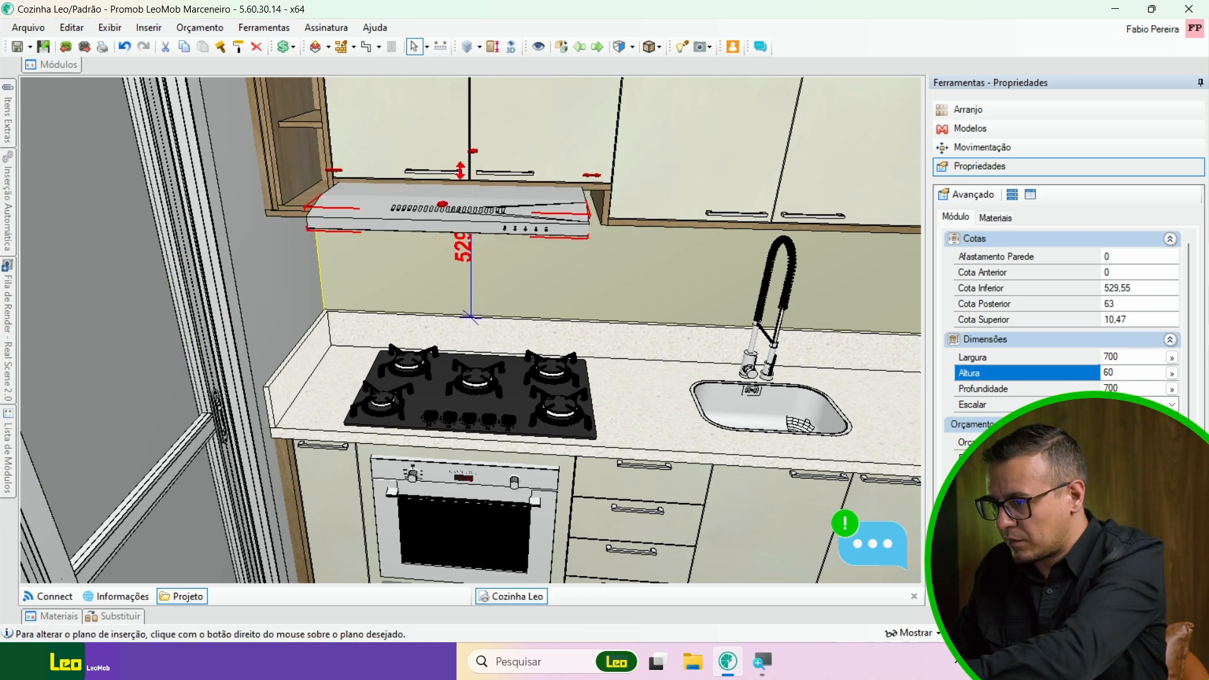
key(ctrl+Right)
- Set the movement increment to 20 and nudge the range hood left and up to a Cota Anterior of 30 and Cota Inferior of 499,55
middle_drag(583, 426, 617, 370)
key(minus)
key(ctrl+Left)
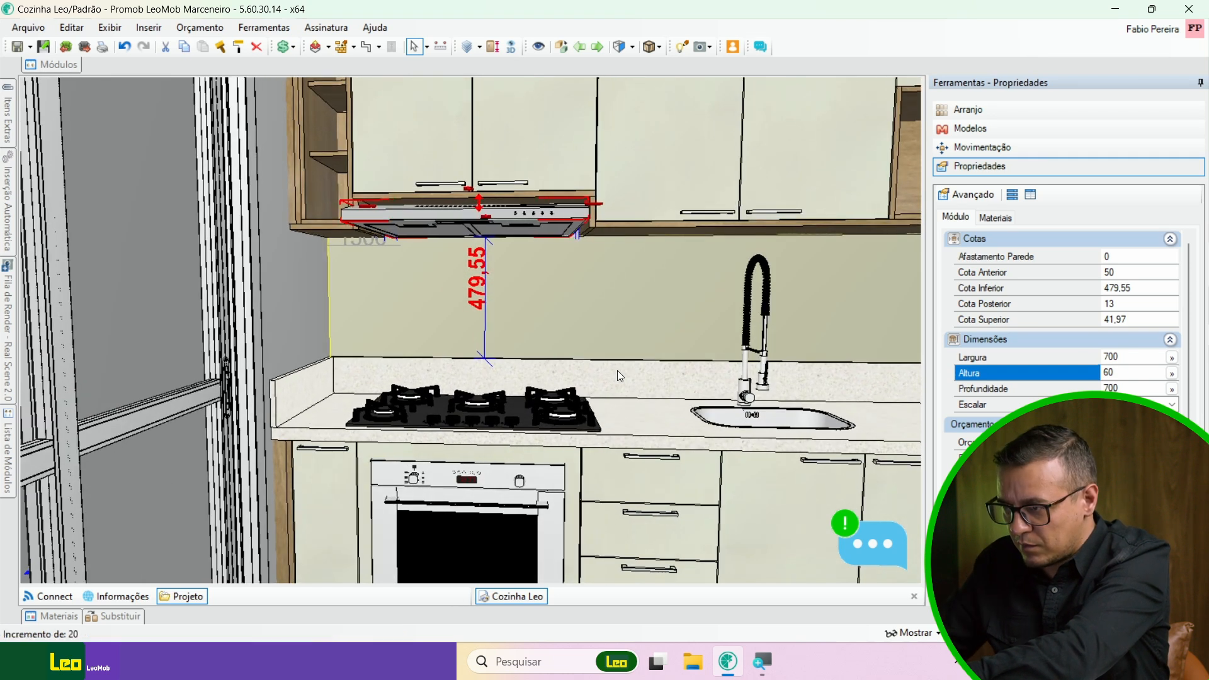
middle_drag(527, 281, 442, 270)
click(532, 328)
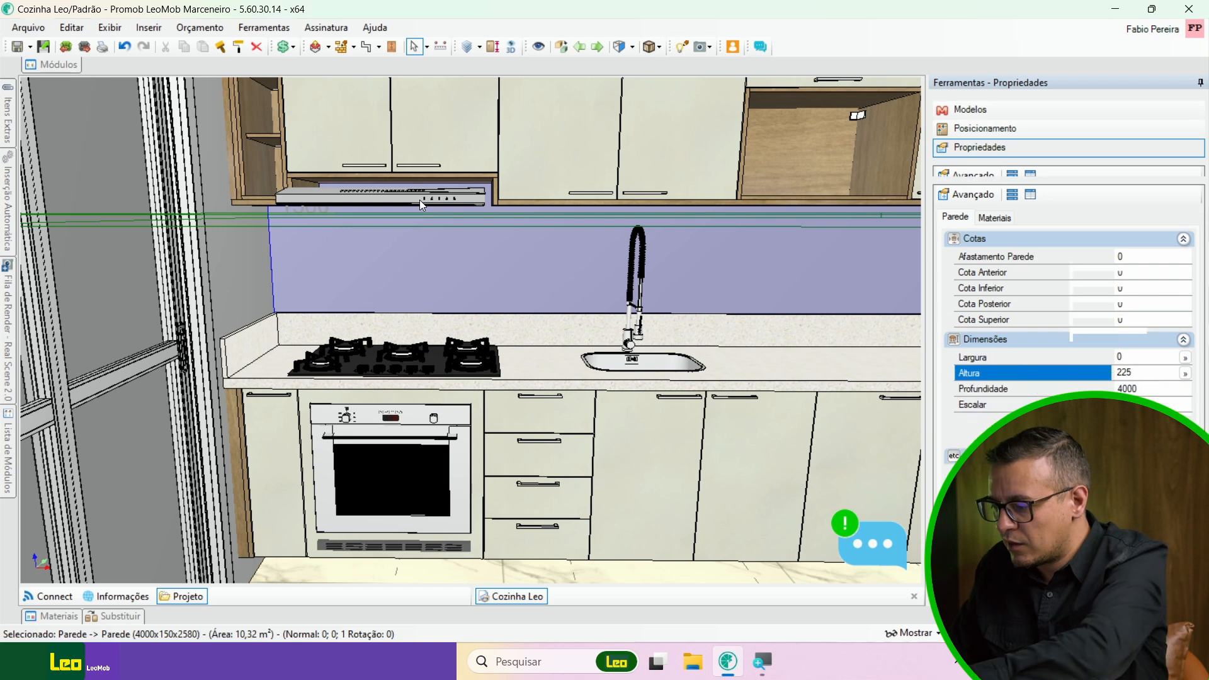
click(421, 199)
key(ctrl+Up)
scroll(547, 299, down, 3)
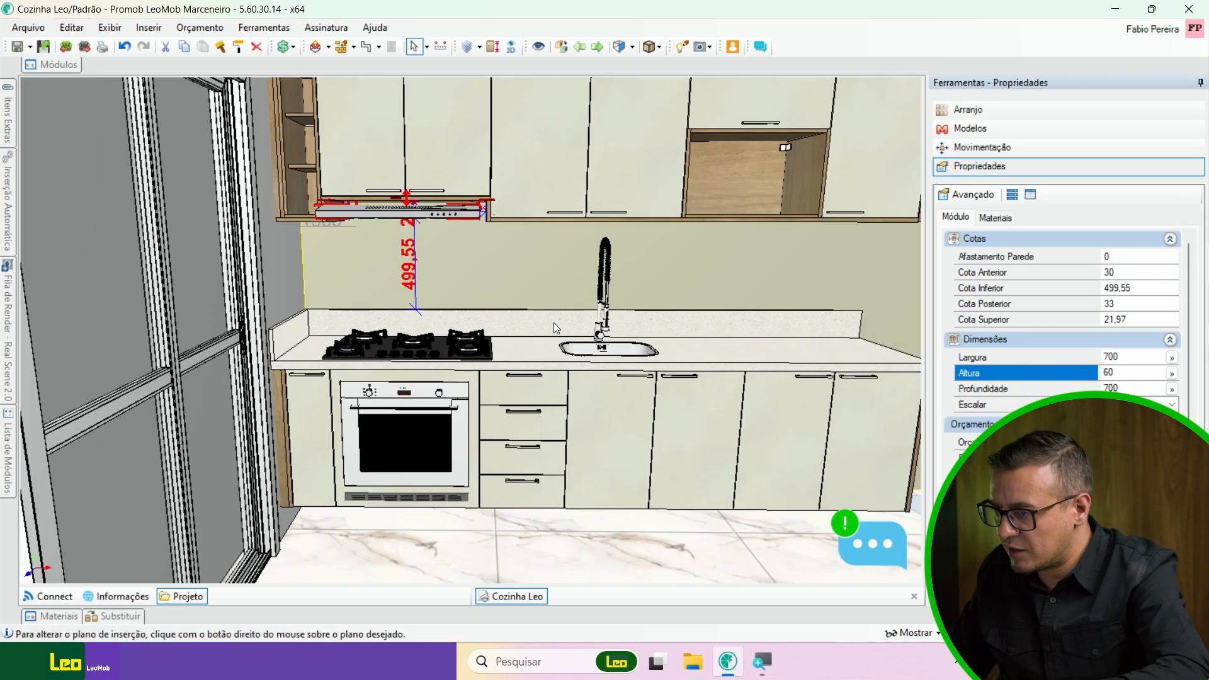
- Search the module library for "forno" and look through the oven models for one that suits the open niche
middle_drag(555, 326, 324, 375)
scroll(499, 269, up, 2)
middle_drag(510, 252, 518, 260)
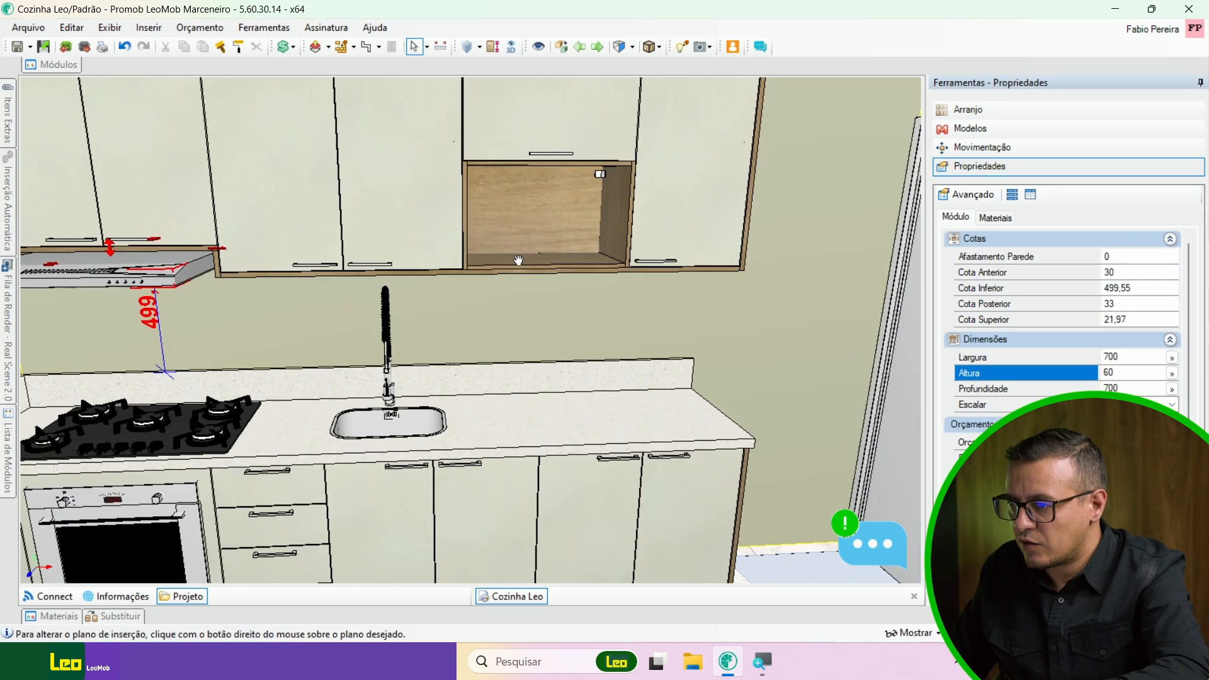
mouse_move(62, 69)
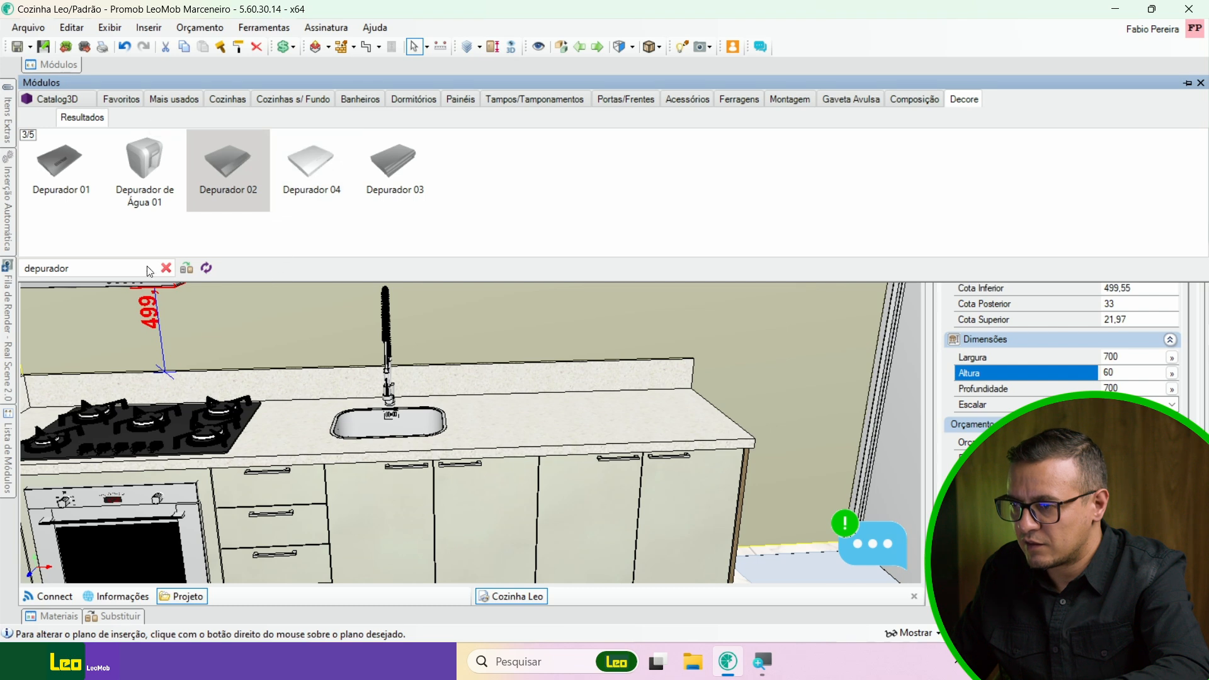
key(BackSpace)
key(BackSpace)
key(BackSpace)
key(BackSpace)
key(BackSpace)
key(BackSpace)
key(BackSpace)
key(BackSpace)
key(BackSpace)
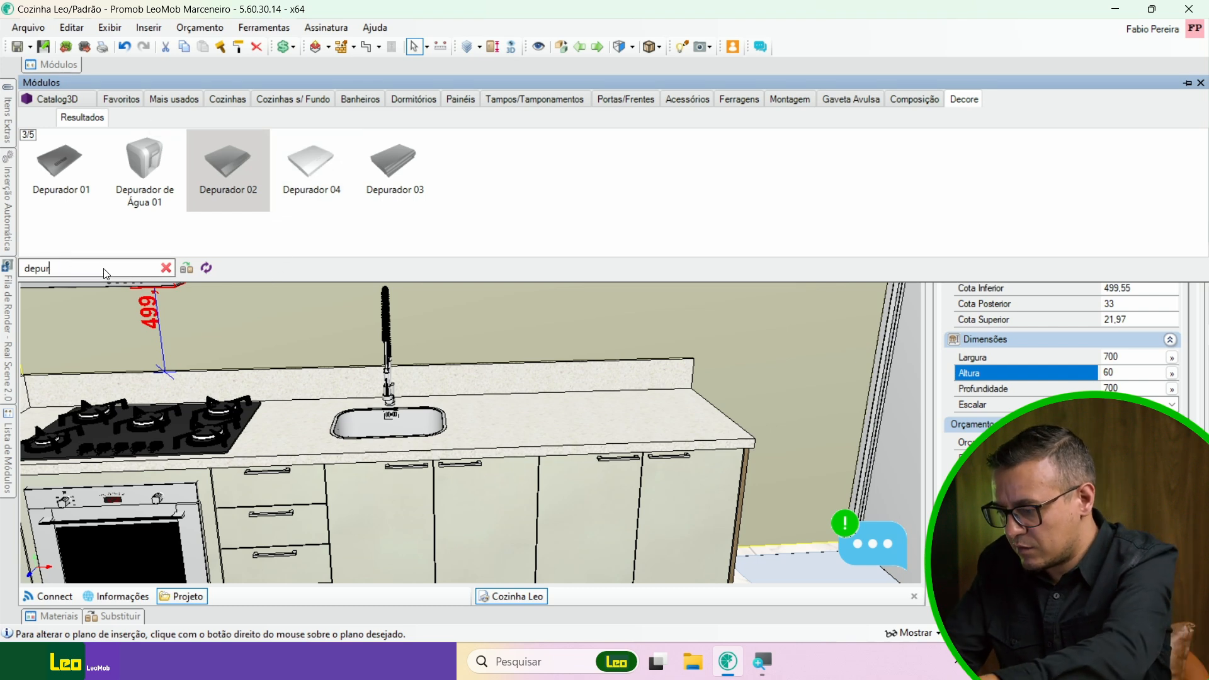
text(forno)
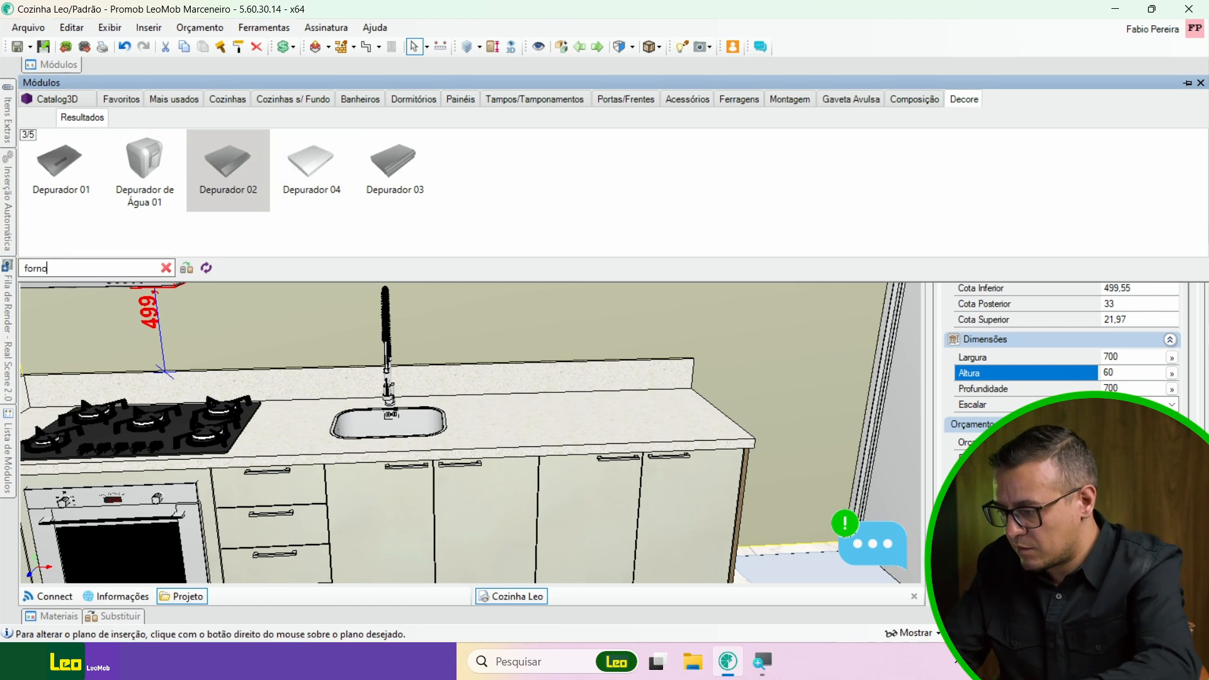
key(Return)
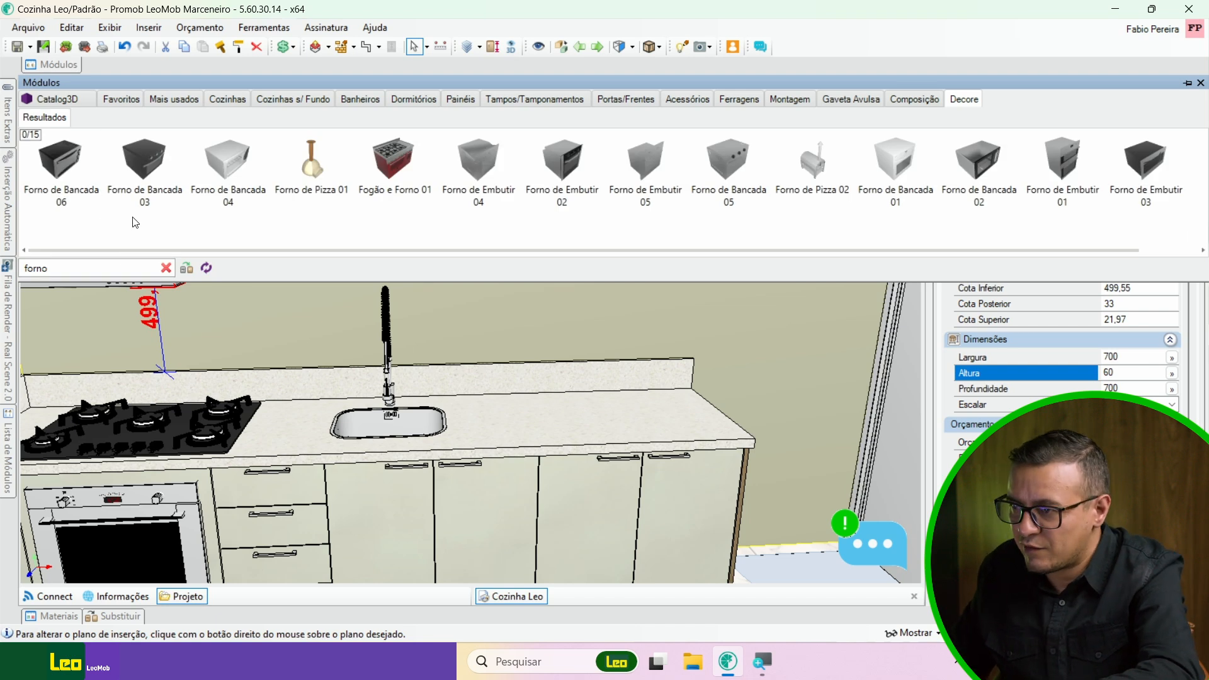
drag(518, 251, 716, 271)
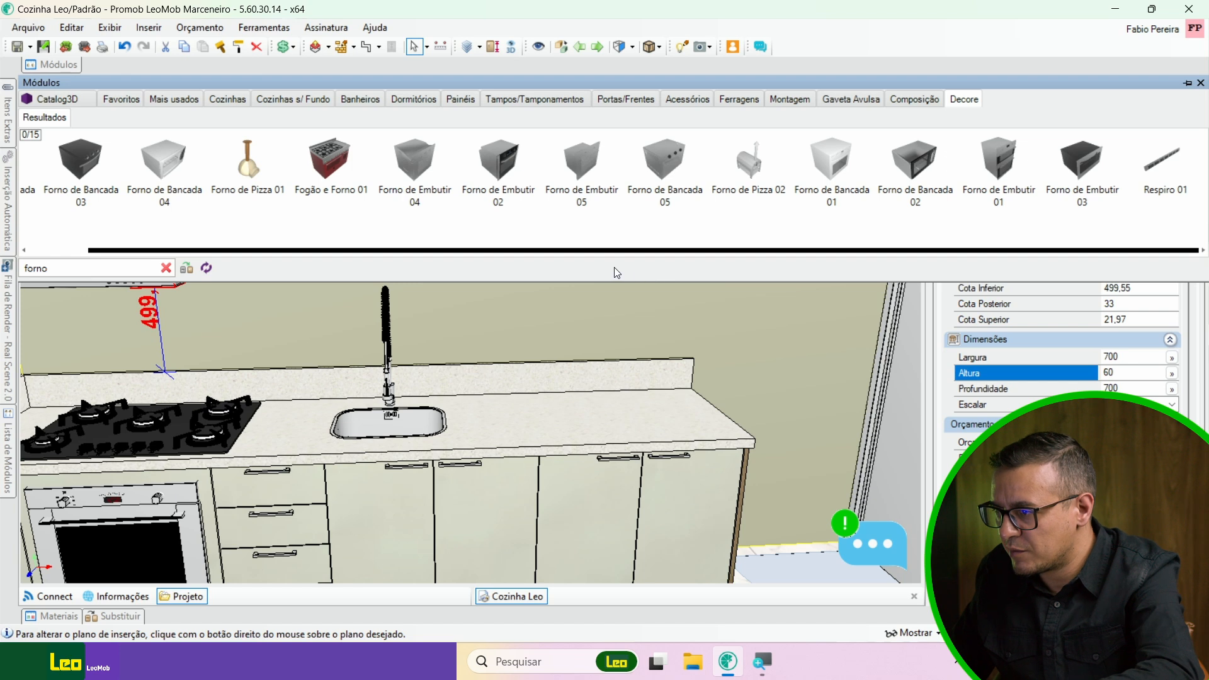
drag(527, 259, 327, 250)
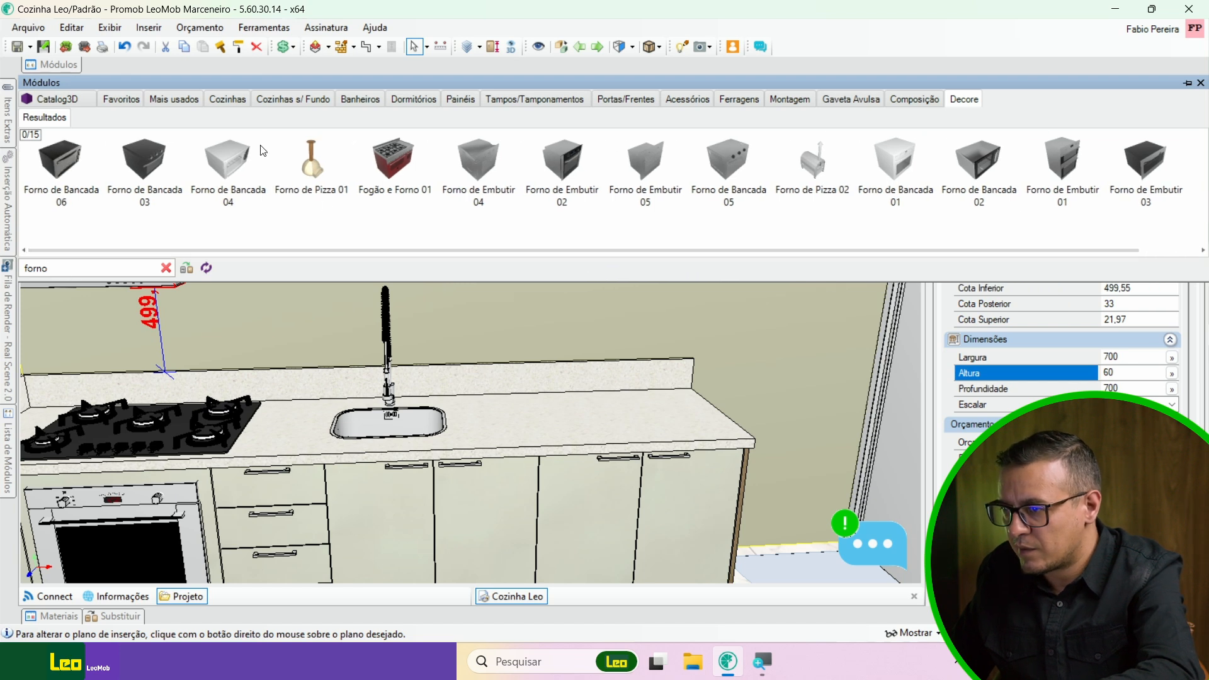
click(221, 154)
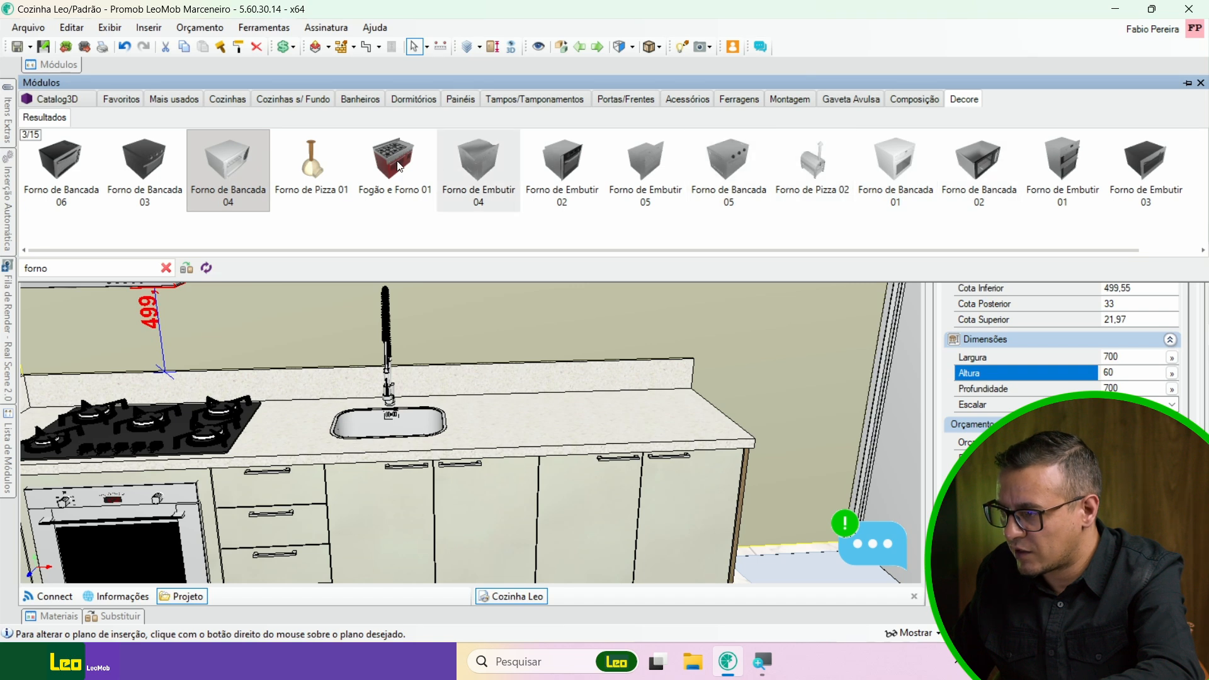
- Insert the Microondas de Bancada 01 from the Fornos models on the wall below the open niche of the wall cabinets
click(166, 268)
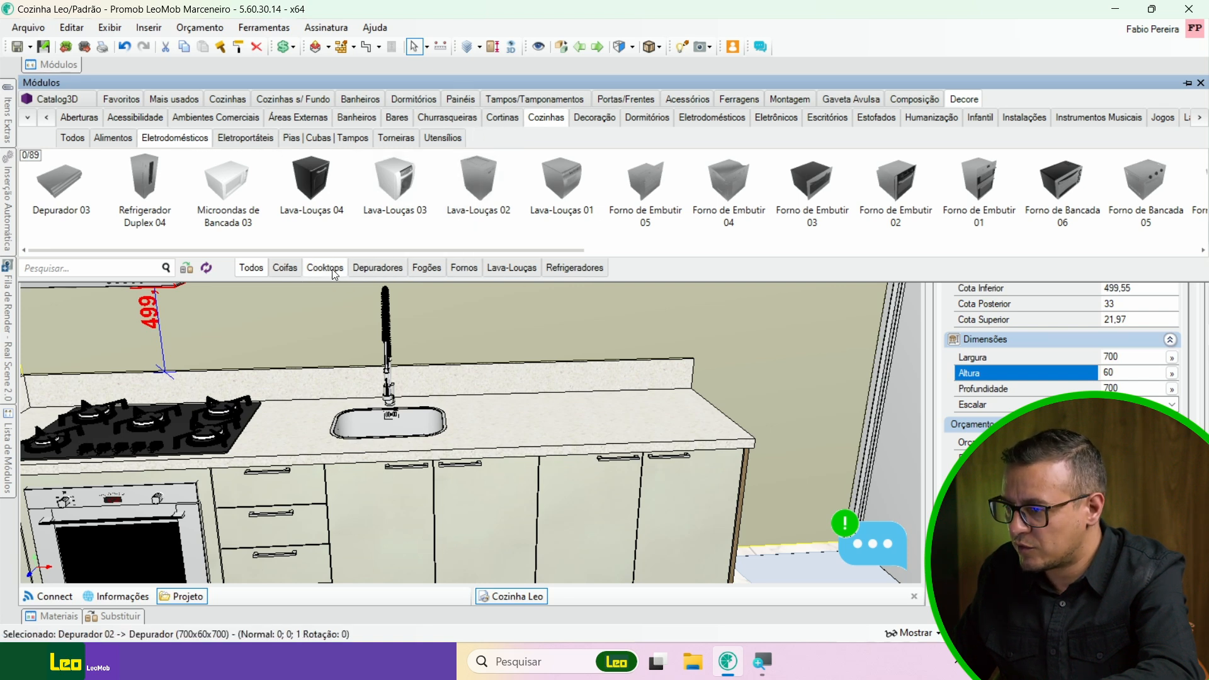
click(465, 270)
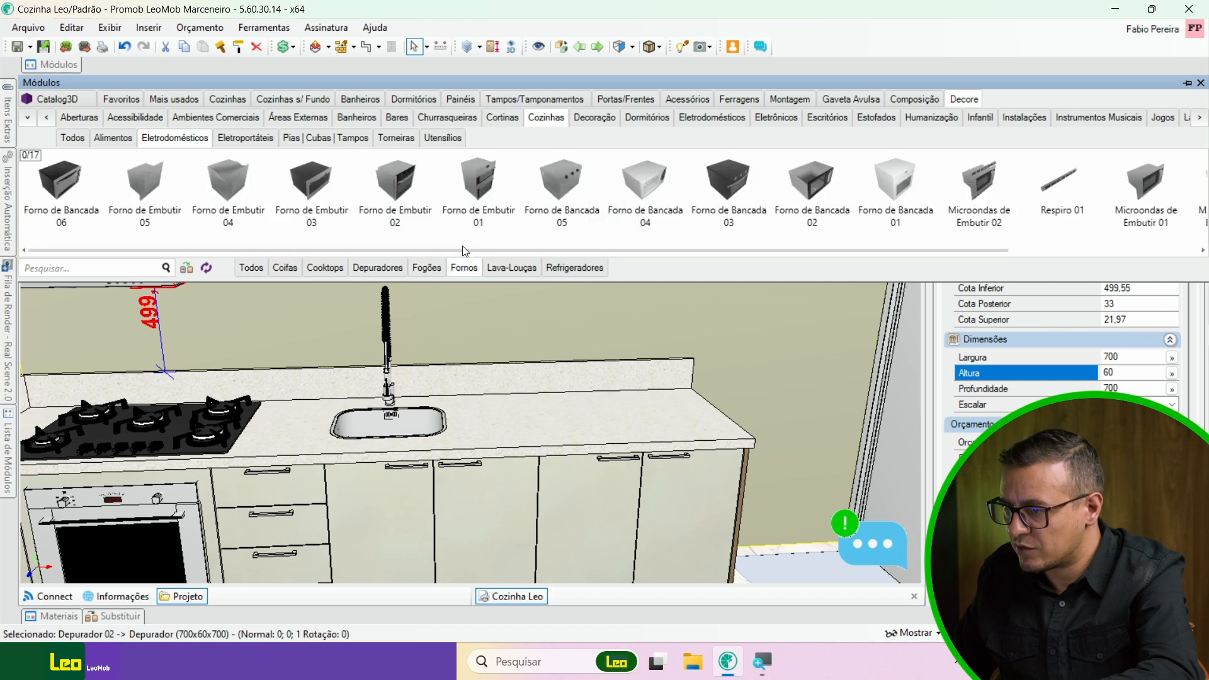
drag(602, 257, 889, 272)
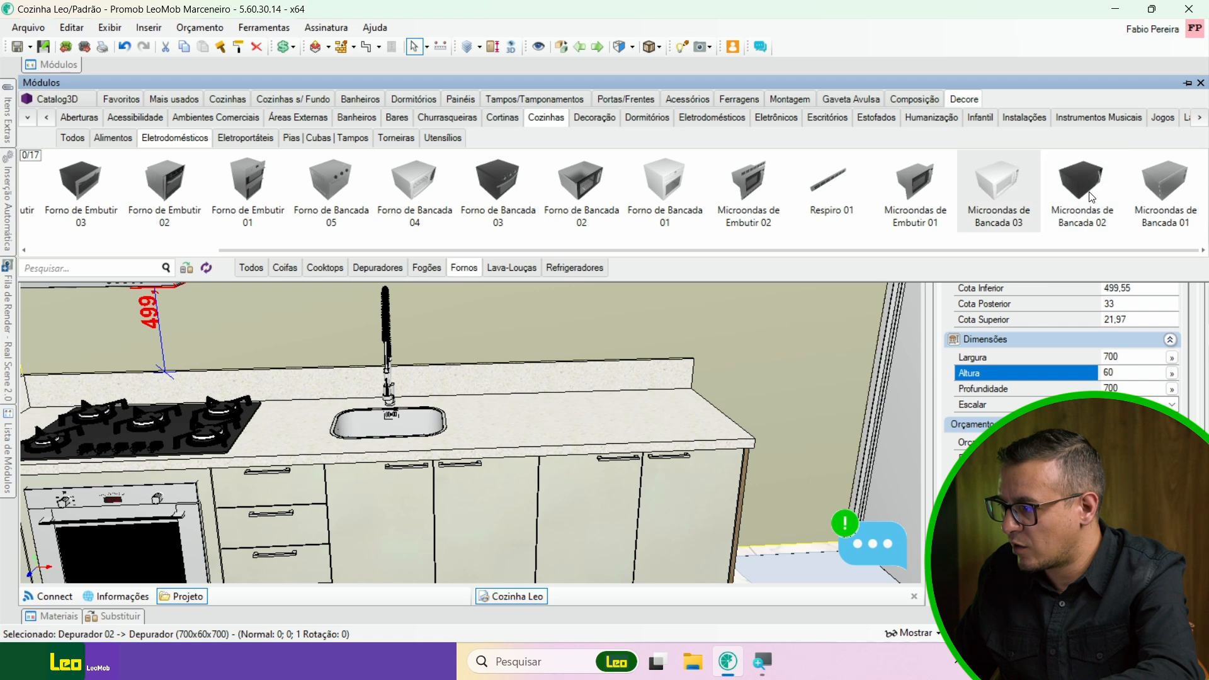
click(1173, 175)
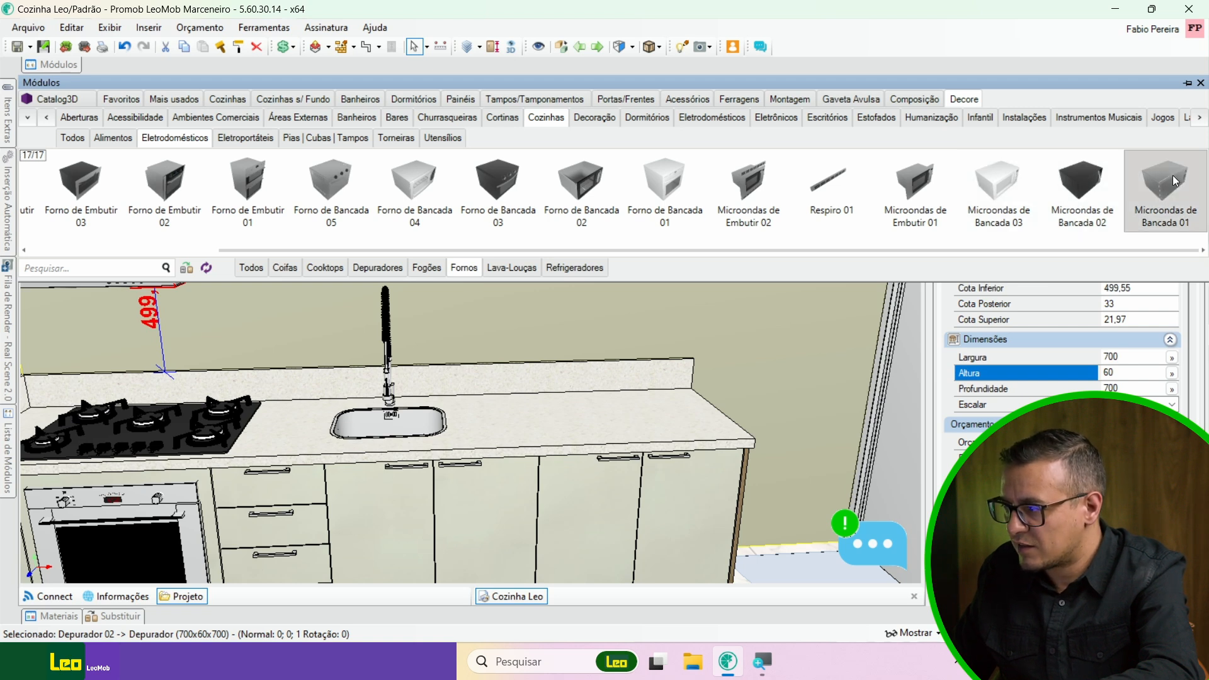
click(469, 331)
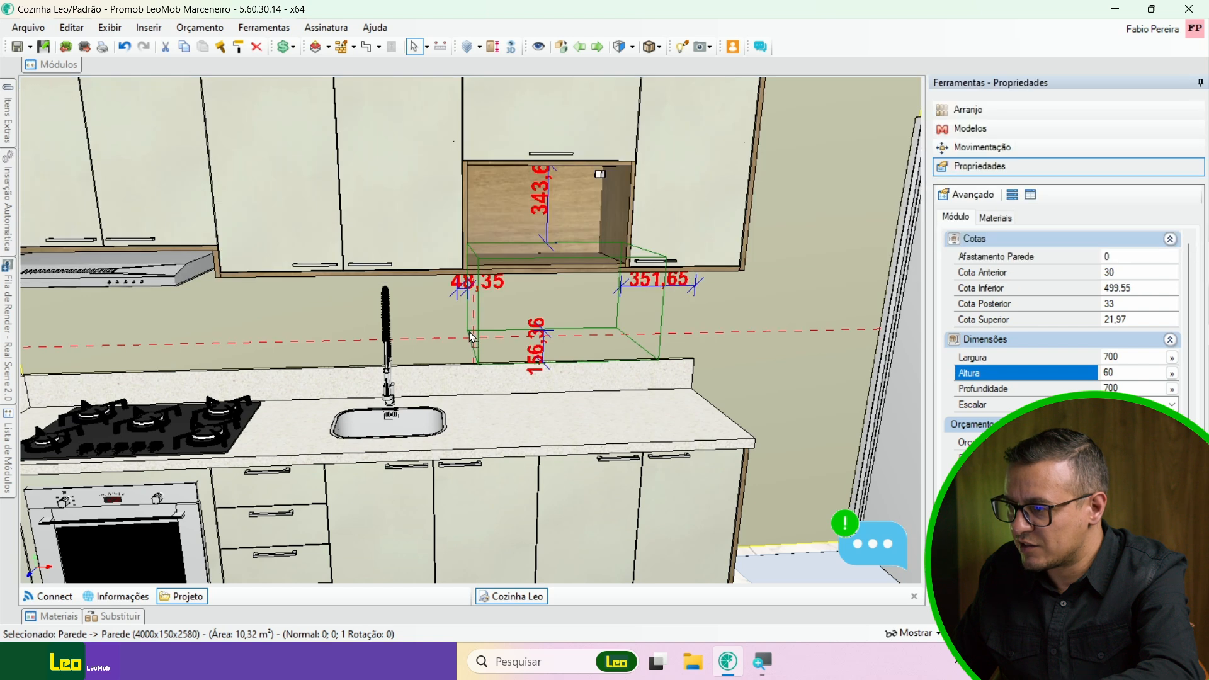
scroll(542, 309, up, 2)
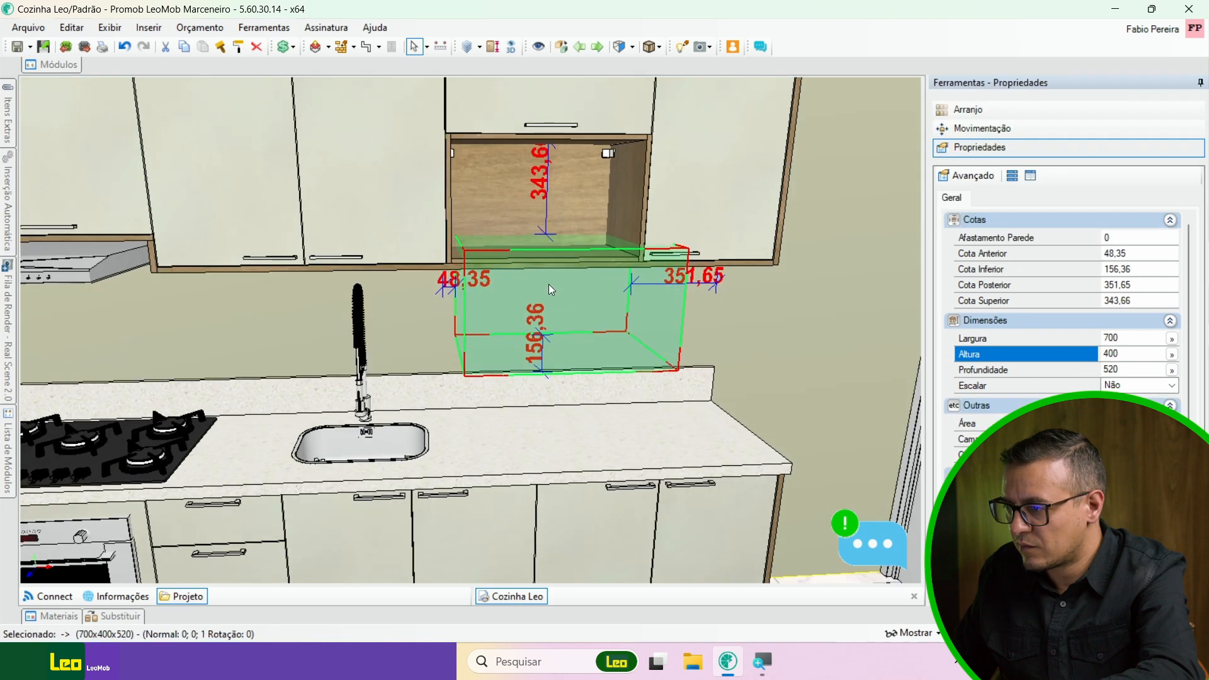
key(Escape)
middle_drag(505, 307, 388, 322)
- Set the microwave's width to 600, its height to 370 and its depth to 400
click(388, 330)
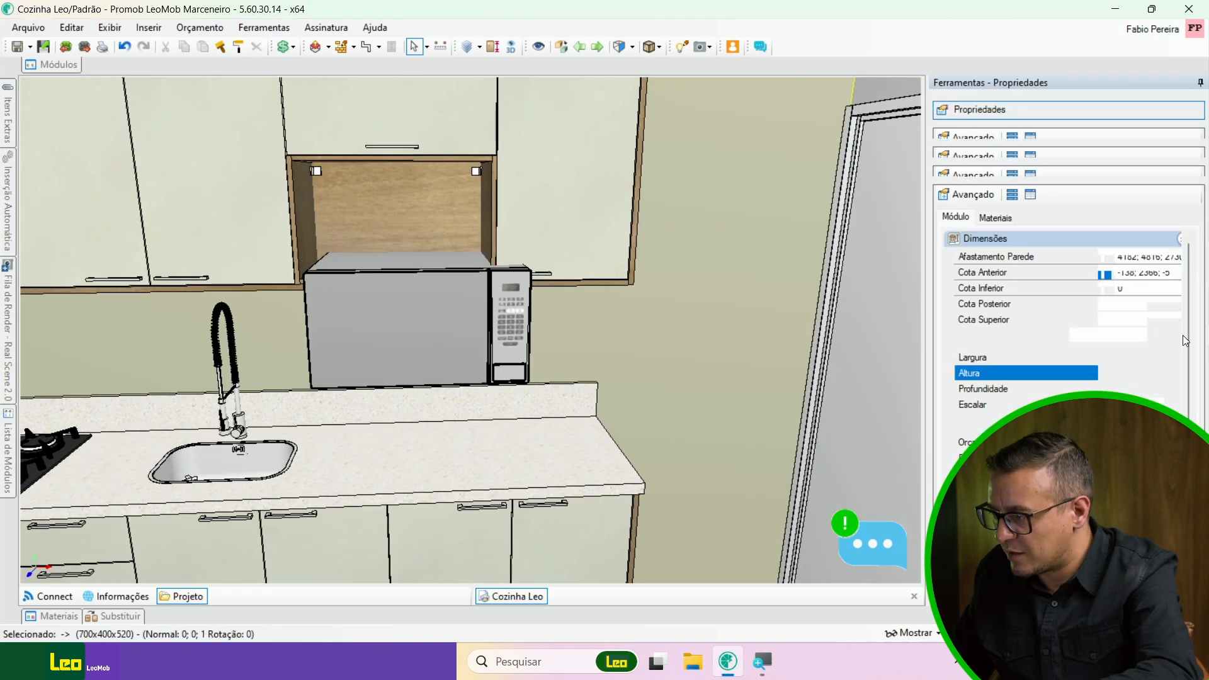
drag(1119, 357, 1067, 363)
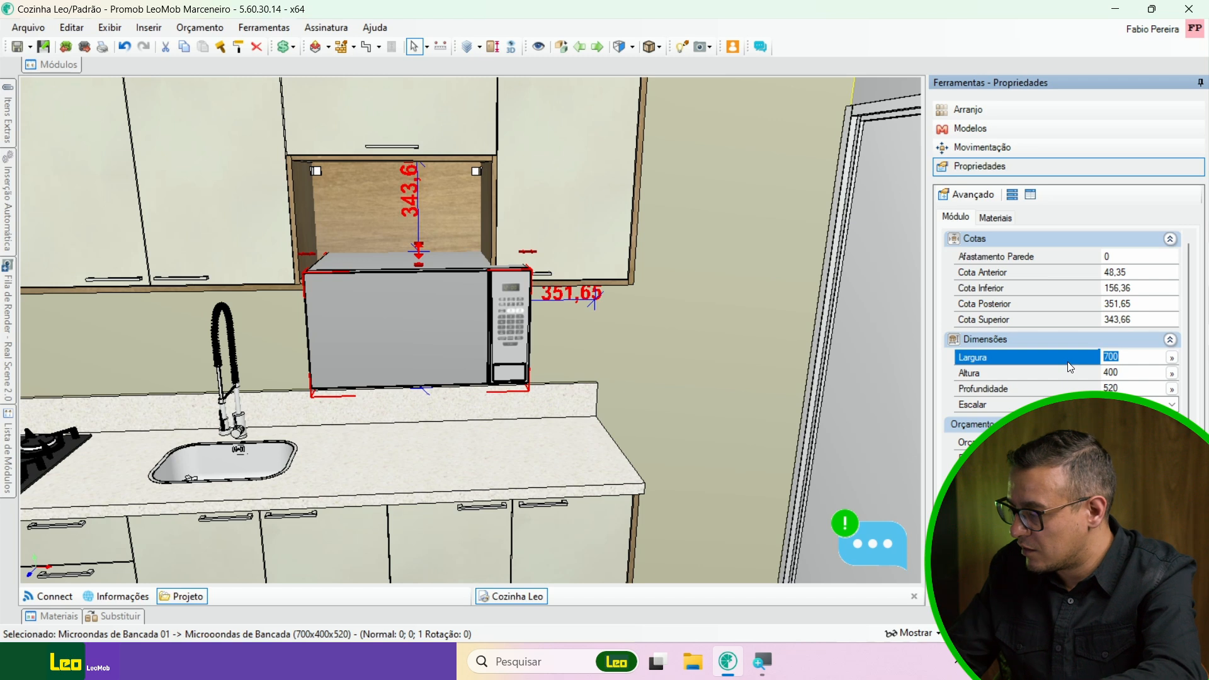
text(60)
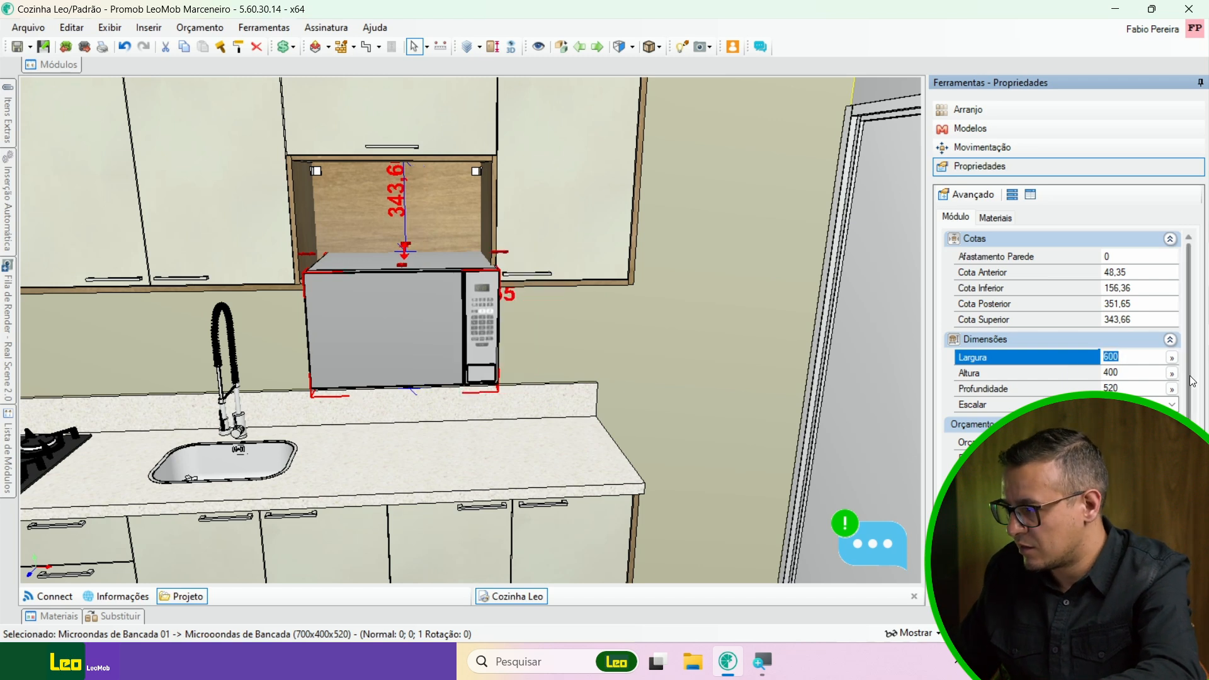
key(Down)
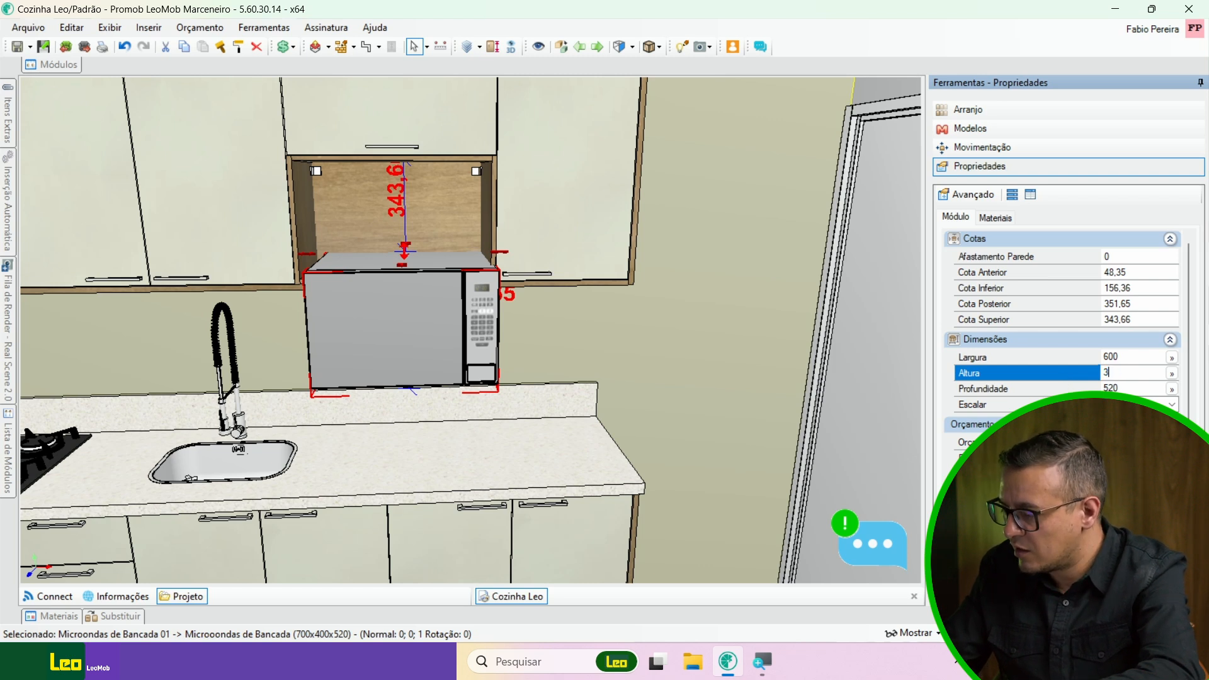
key(Return)
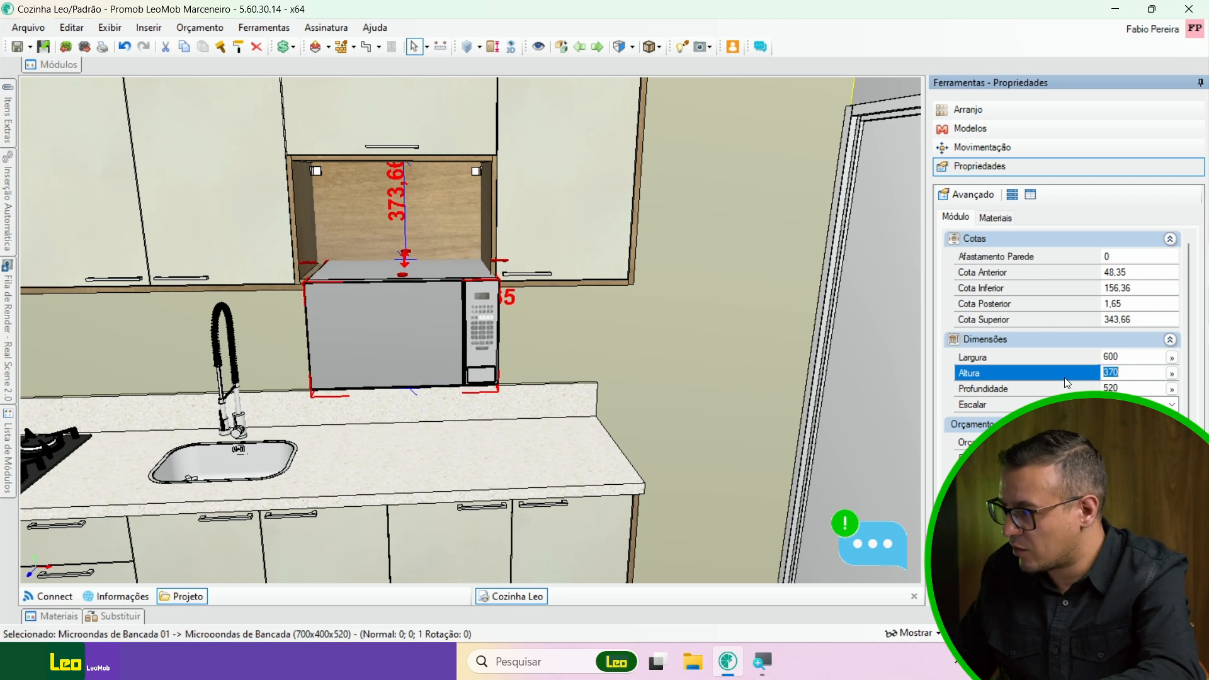
key(Down)
text(40)
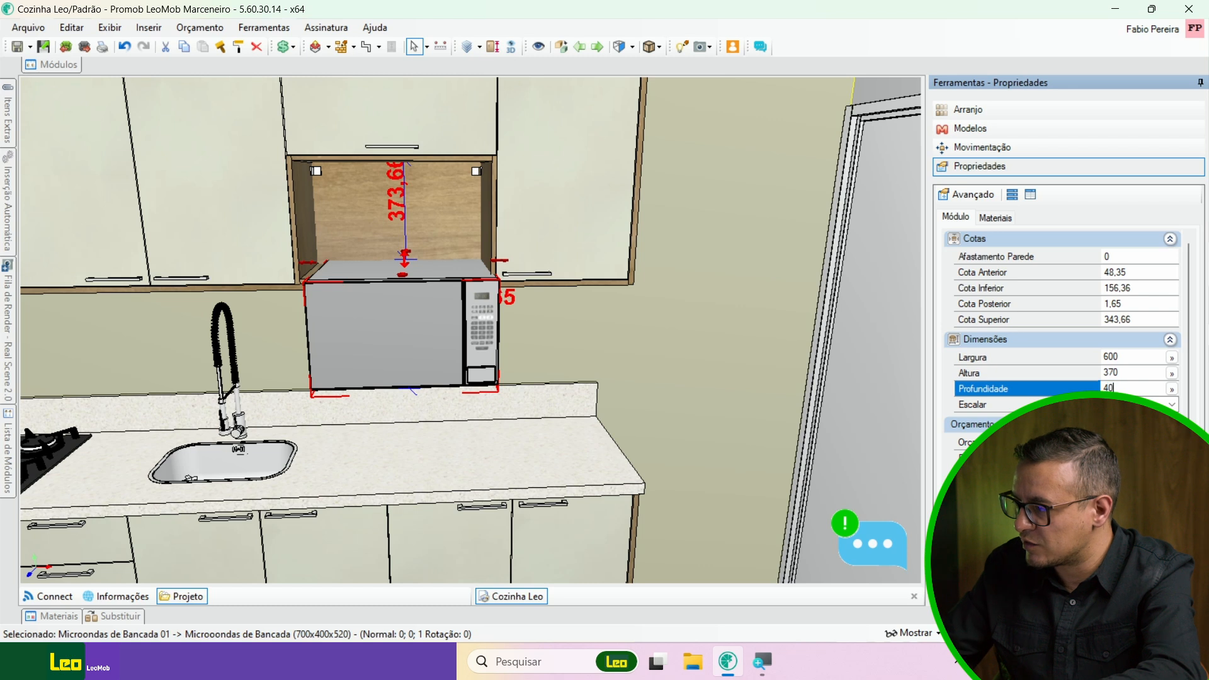
text(0)
- Move the microwave up into the open niche of the wall cabinets
drag(403, 342, 386, 240)
click(428, 365)
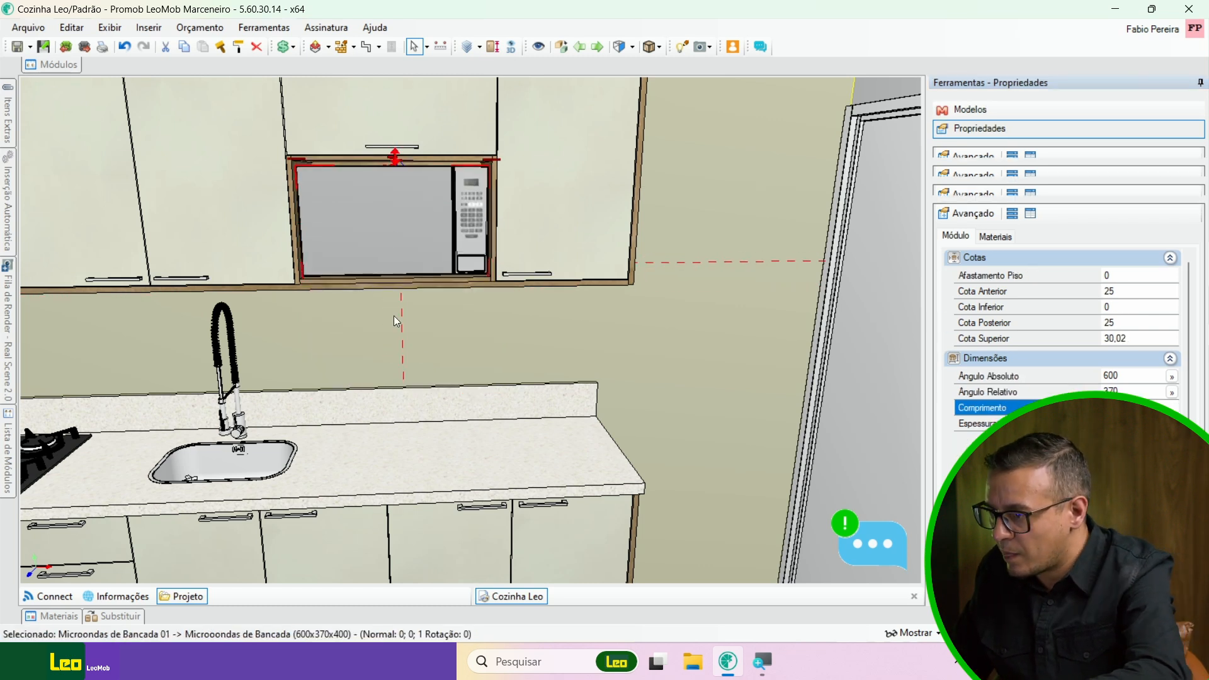
scroll(332, 296, down, 2)
middle_drag(302, 315, 447, 312)
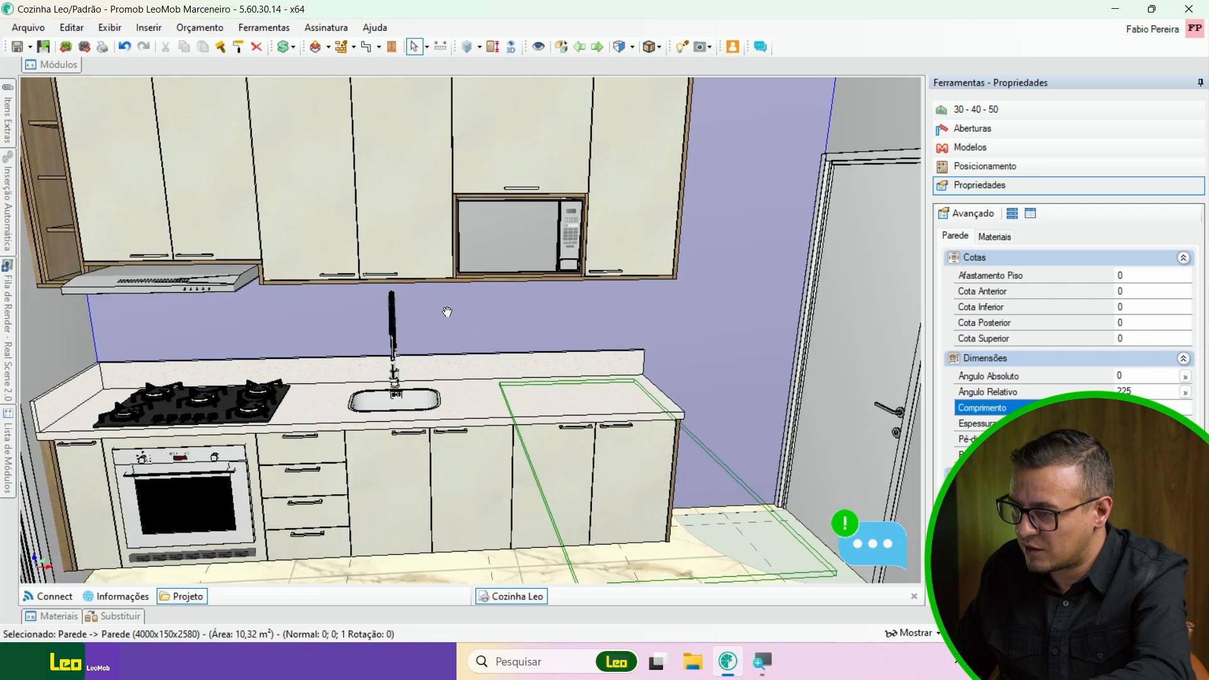
scroll(302, 365, down, 2)
right_drag(380, 360, 347, 378)
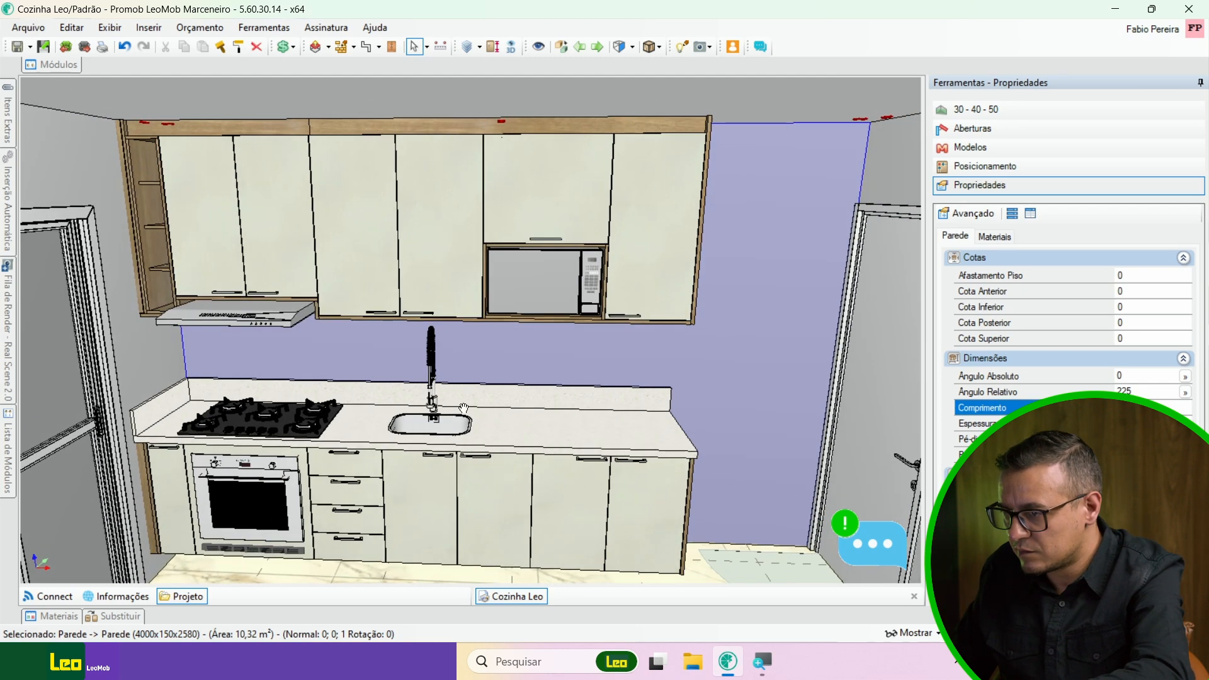
- Search the Catalog3D library for "hera"
scroll(458, 394, up, 1)
middle_drag(458, 394, 457, 392)
scroll(88, 175, up, 2)
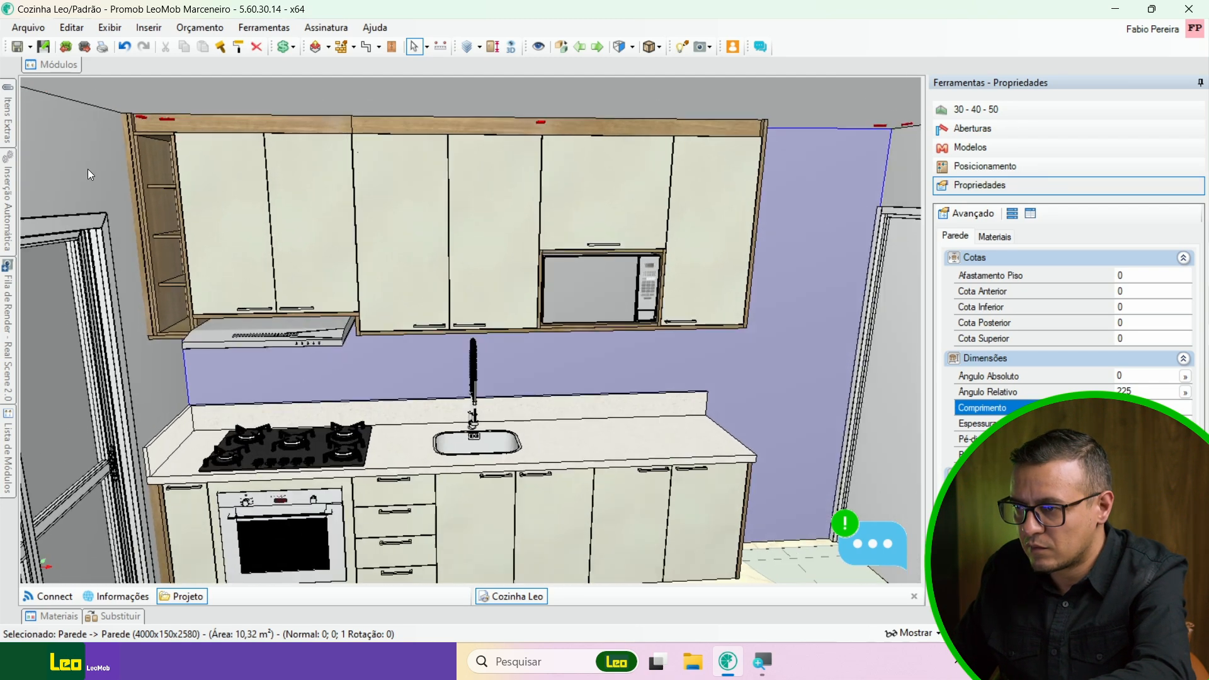
click(77, 65)
click(50, 99)
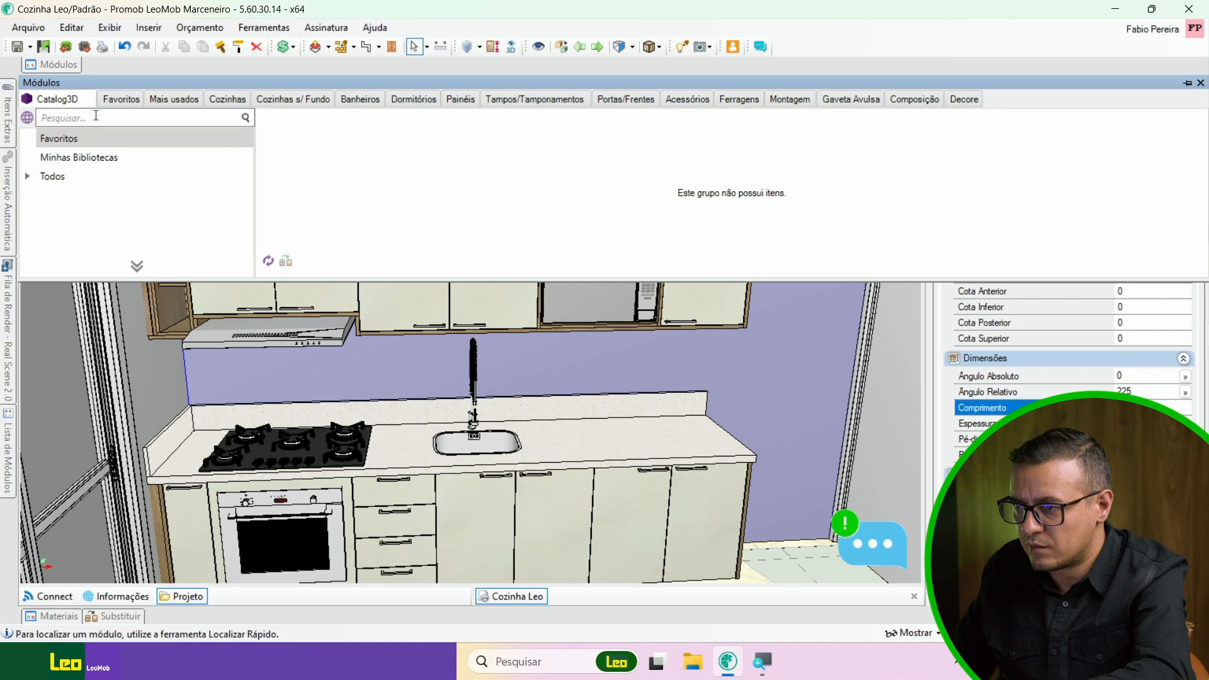
click(96, 117)
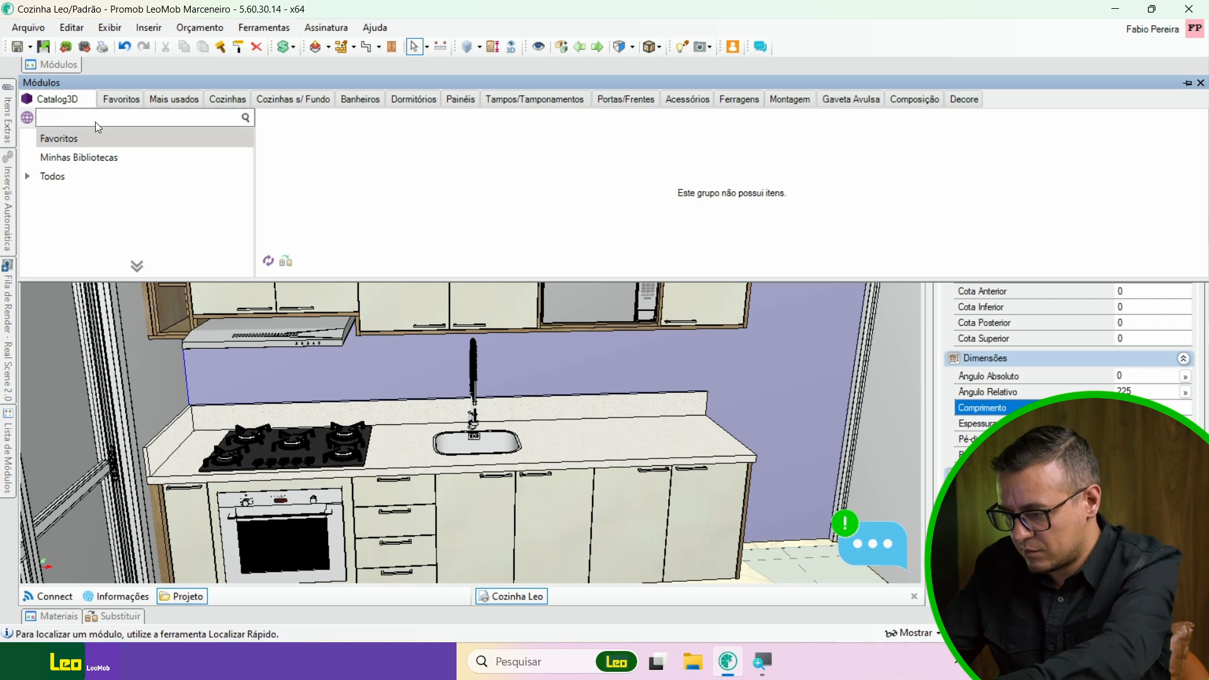
text(hera)
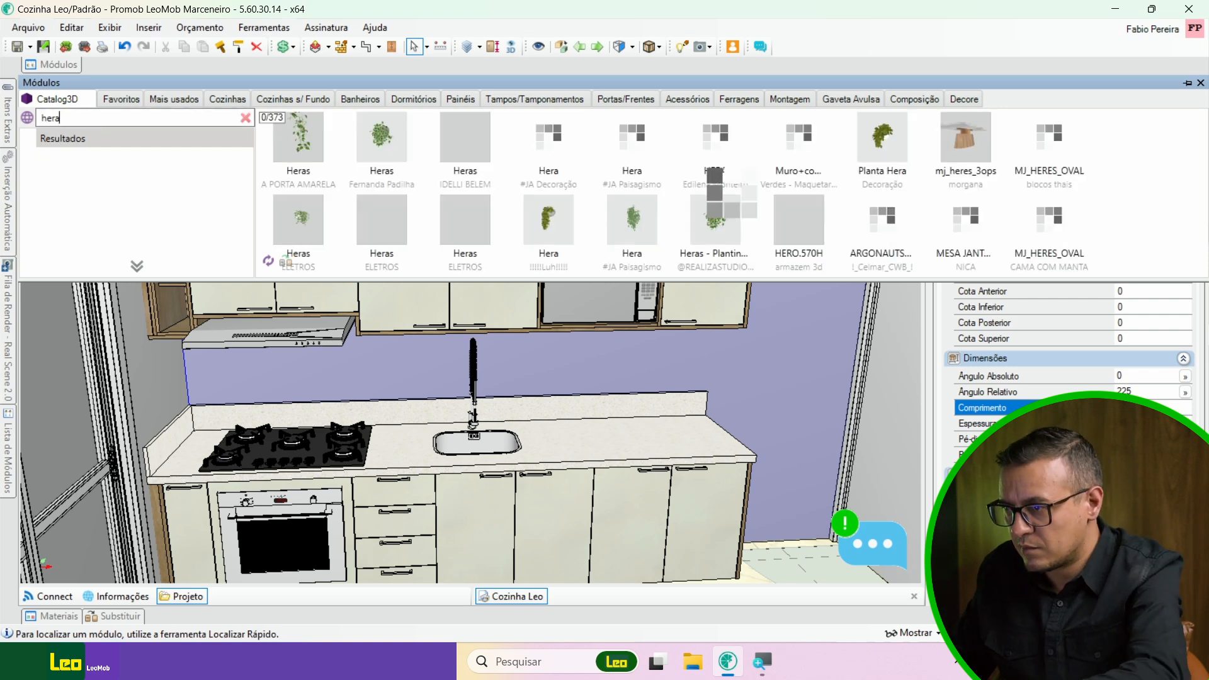
- Insert a Hera hanging plant into the narrow open shelf unit at the end of the wall cabinets
scroll(280, 326, up, 3)
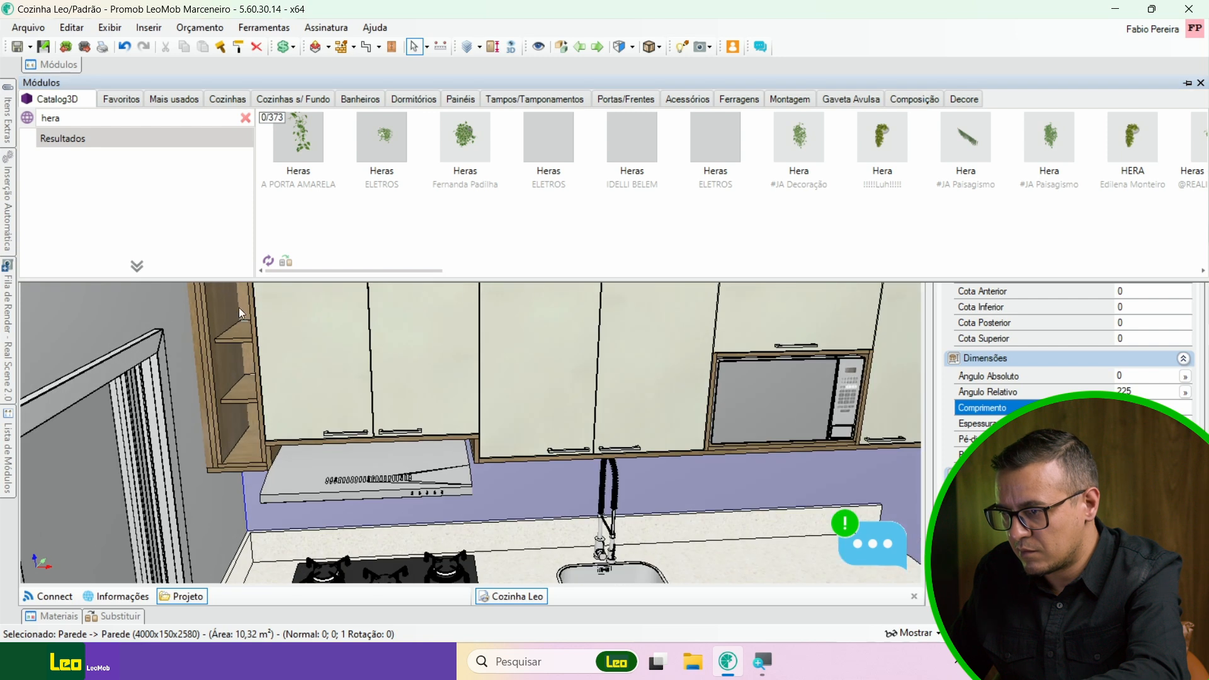
scroll(243, 308, up, 2)
middle_drag(244, 309, 272, 357)
click(59, 67)
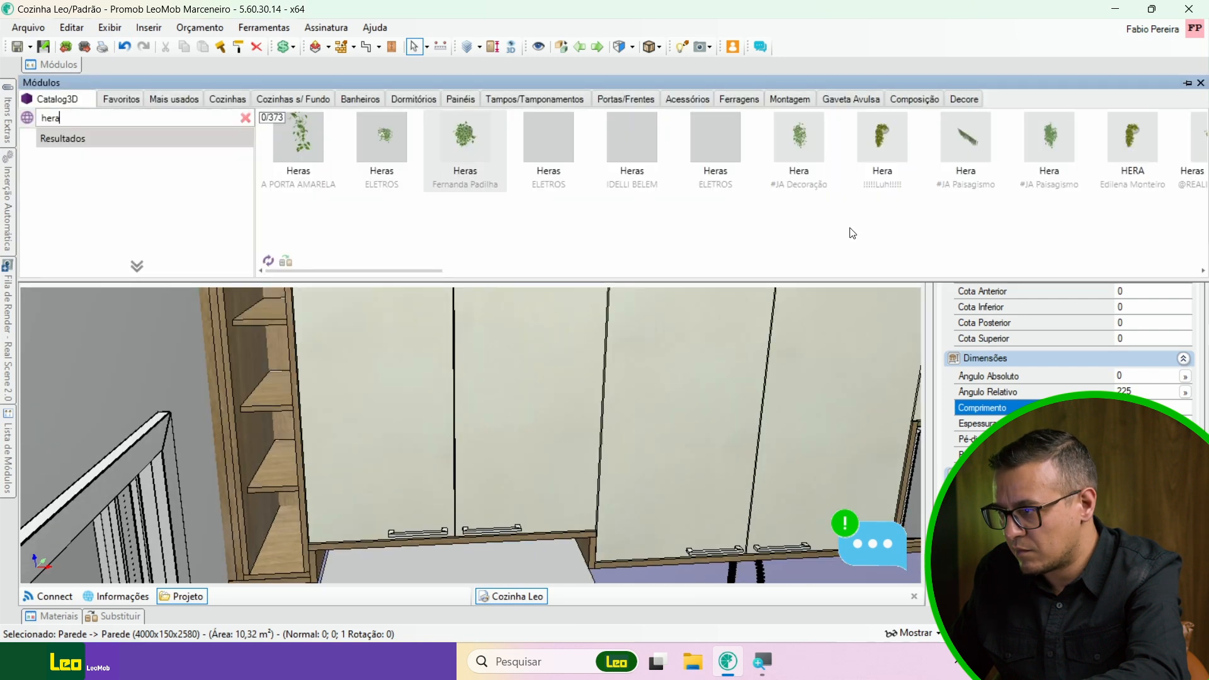
drag(867, 138, 249, 410)
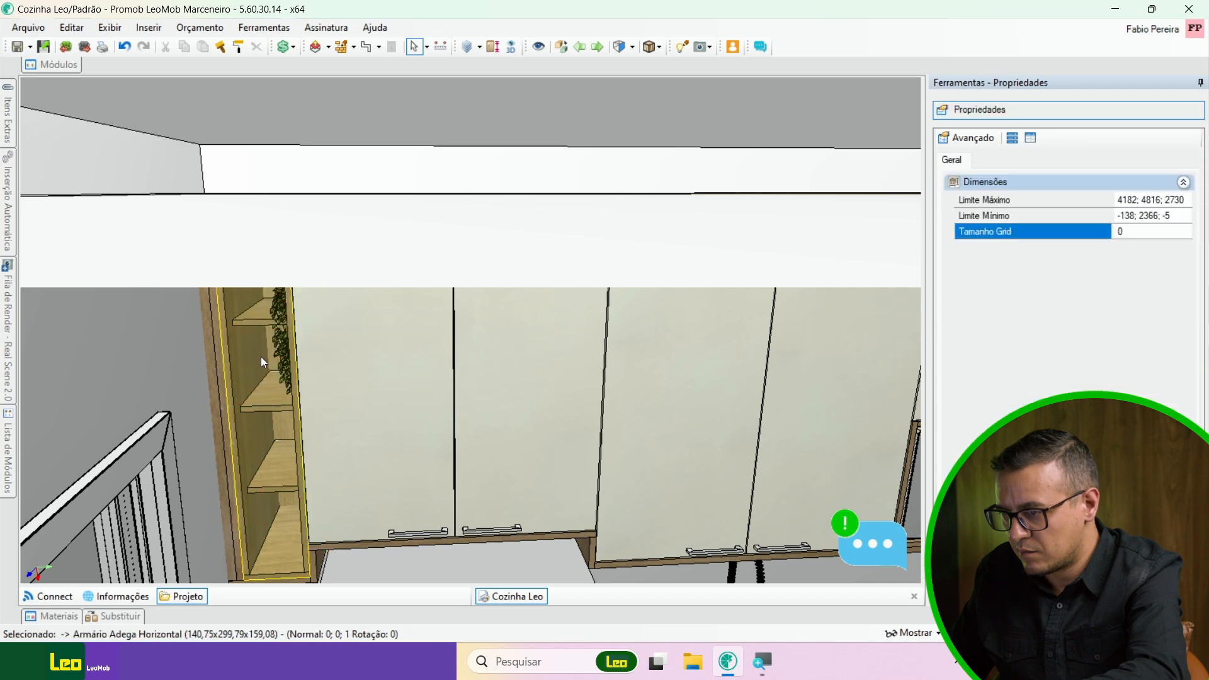
- Move the hanging plant down onto a lower shelf of the open unit, at a Cota Anterior of 370
middle_drag(261, 357, 312, 341)
drag(326, 289, 292, 381)
scroll(315, 409, up, 3)
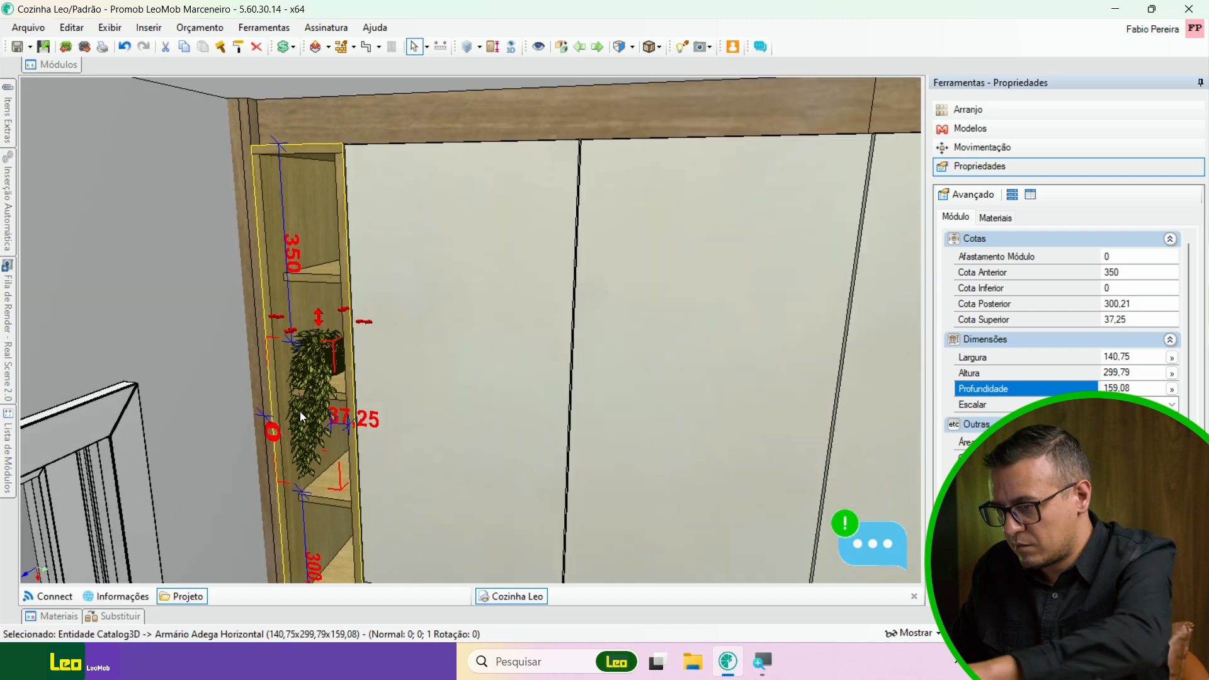
scroll(322, 403, up, 2)
key(Down)
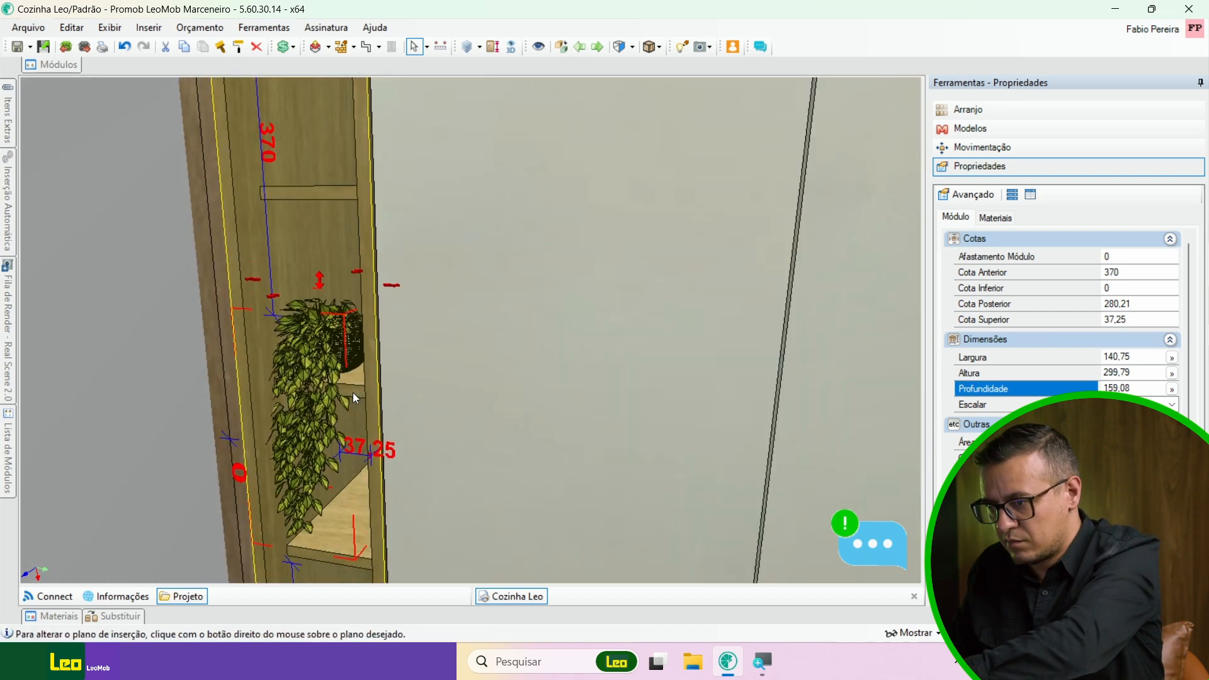
middle_drag(368, 369, 394, 370)
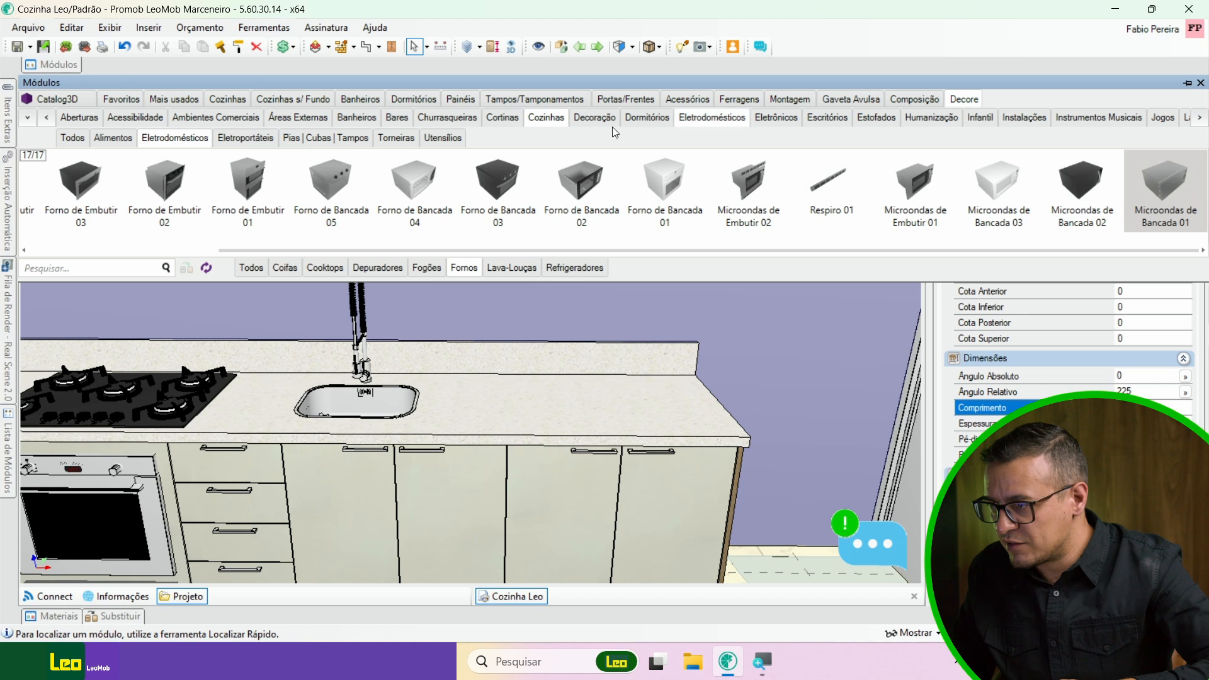
- Insert the Conjunto Talheres e Tábua 01 utensil set on the countertop between the sink and the free end
click(448, 139)
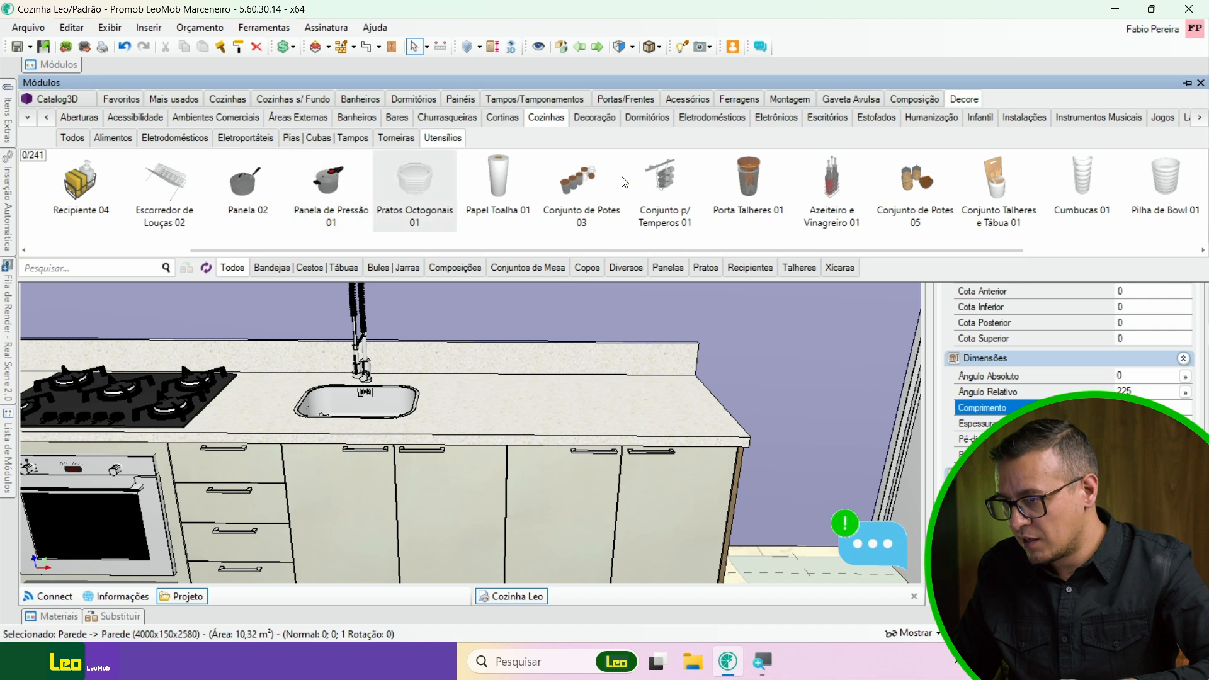
drag(1001, 188, 586, 387)
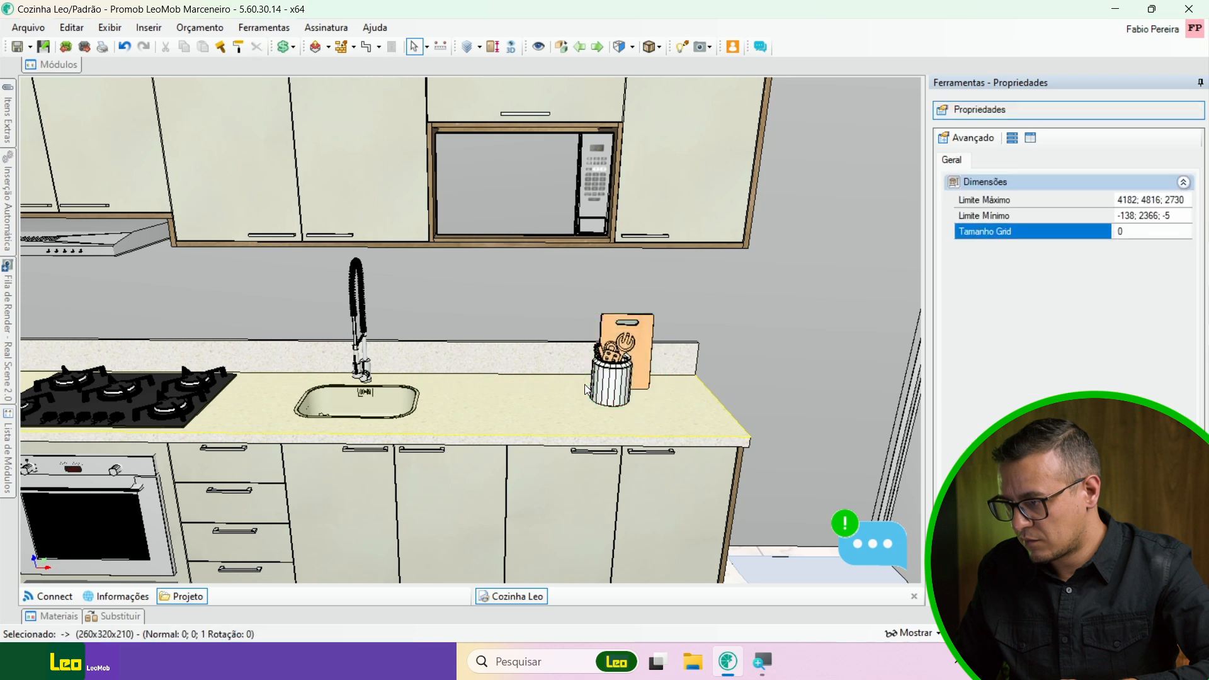
scroll(626, 387, up, 2)
- Nudge the utensil and cutting board set back against the backsplash to a Cota Superior of 0
click(626, 387)
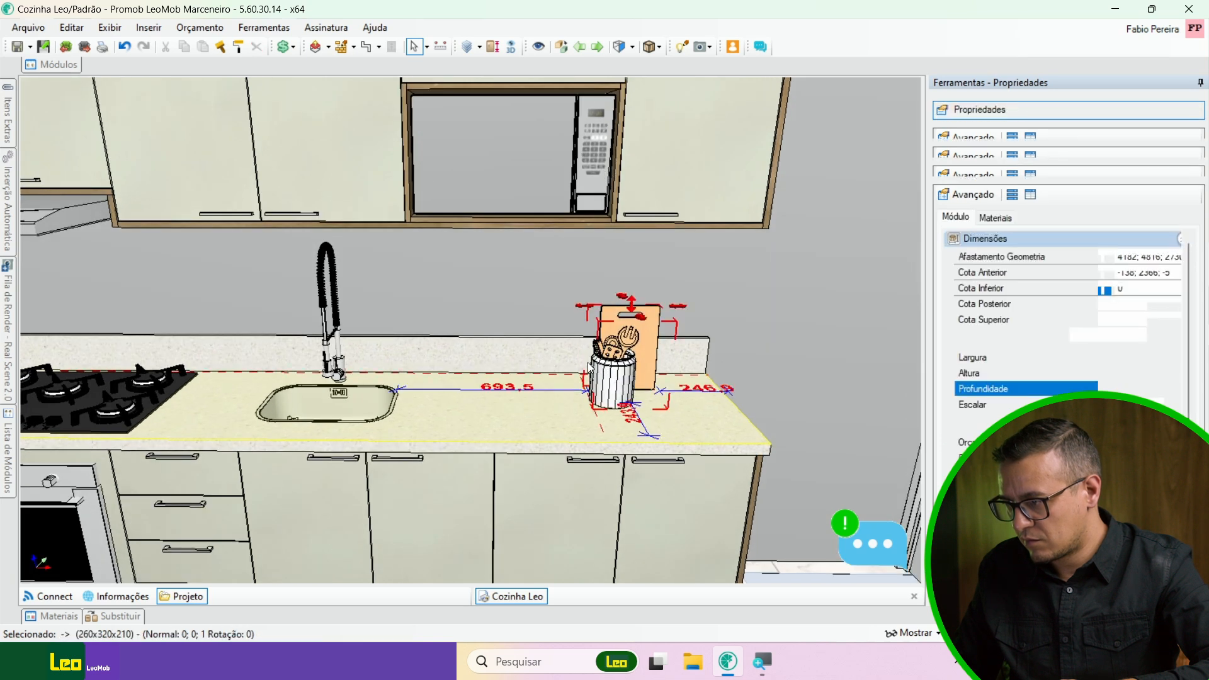
key(Up)
key(Up)
key(Up)
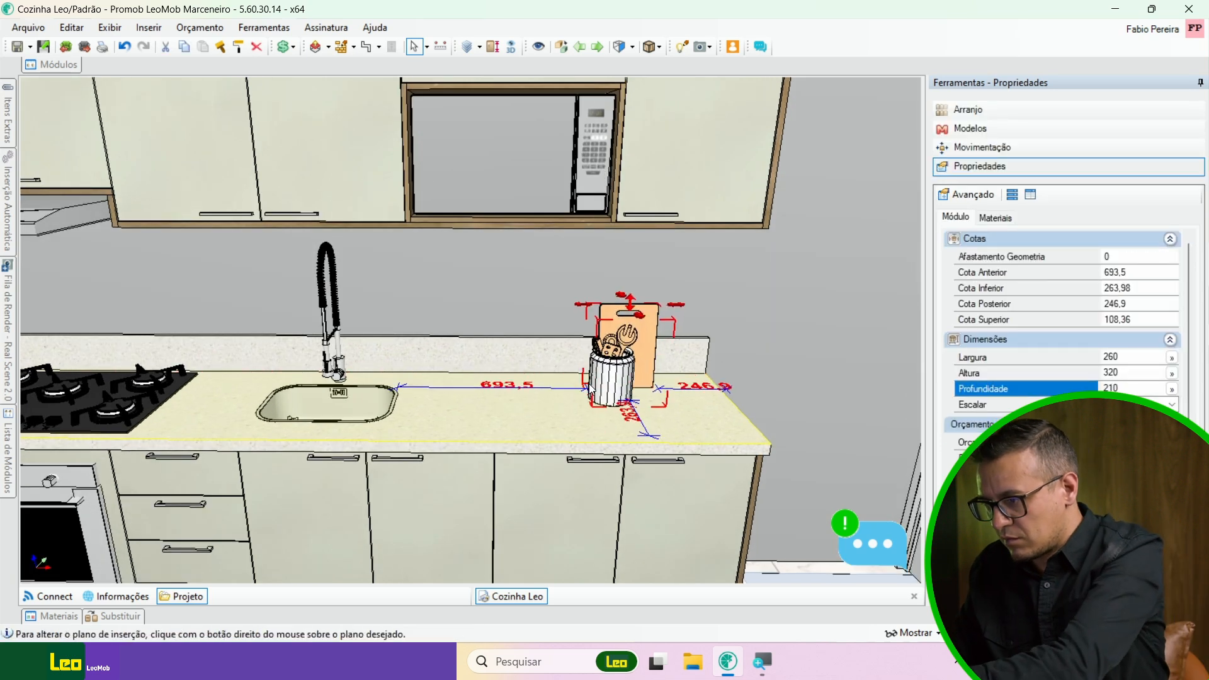
key(Up)
key(Up)
key(Up)
key(Up)
key(Up)
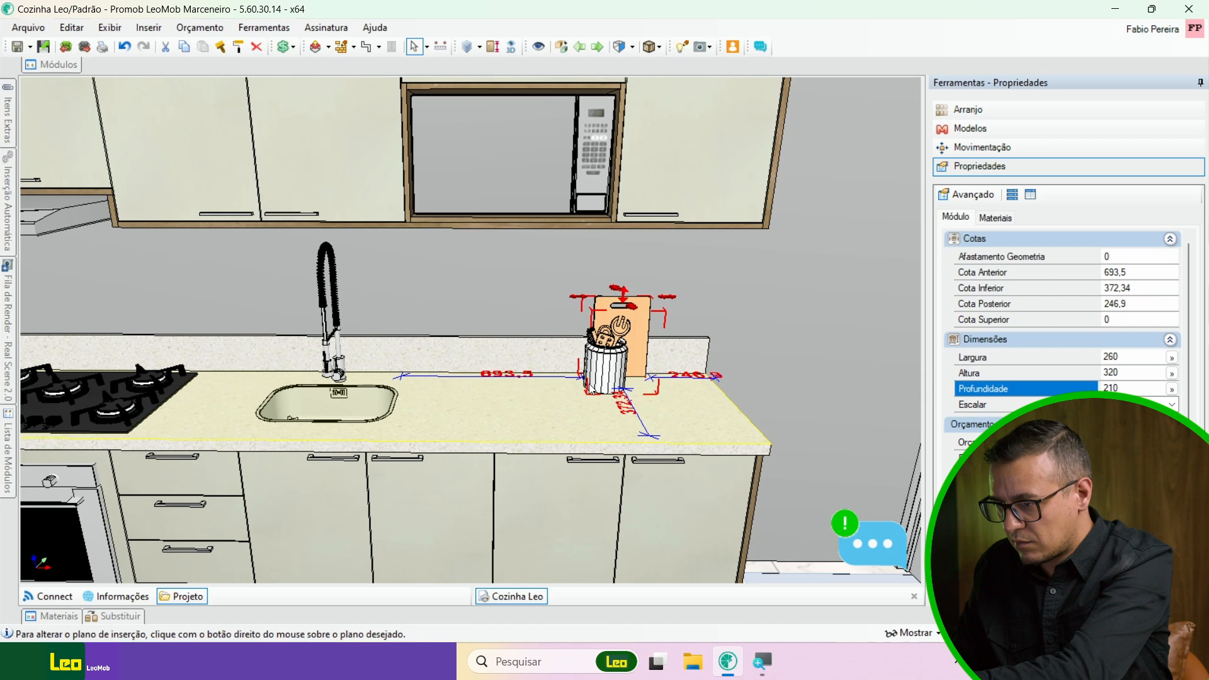
- Examine the furnished kitchen from the front and the faucet's clearance beneath the wall cabinets
scroll(589, 389, down, 3)
click(502, 327)
middle_drag(502, 317, 459, 346)
middle_drag(458, 343, 550, 353)
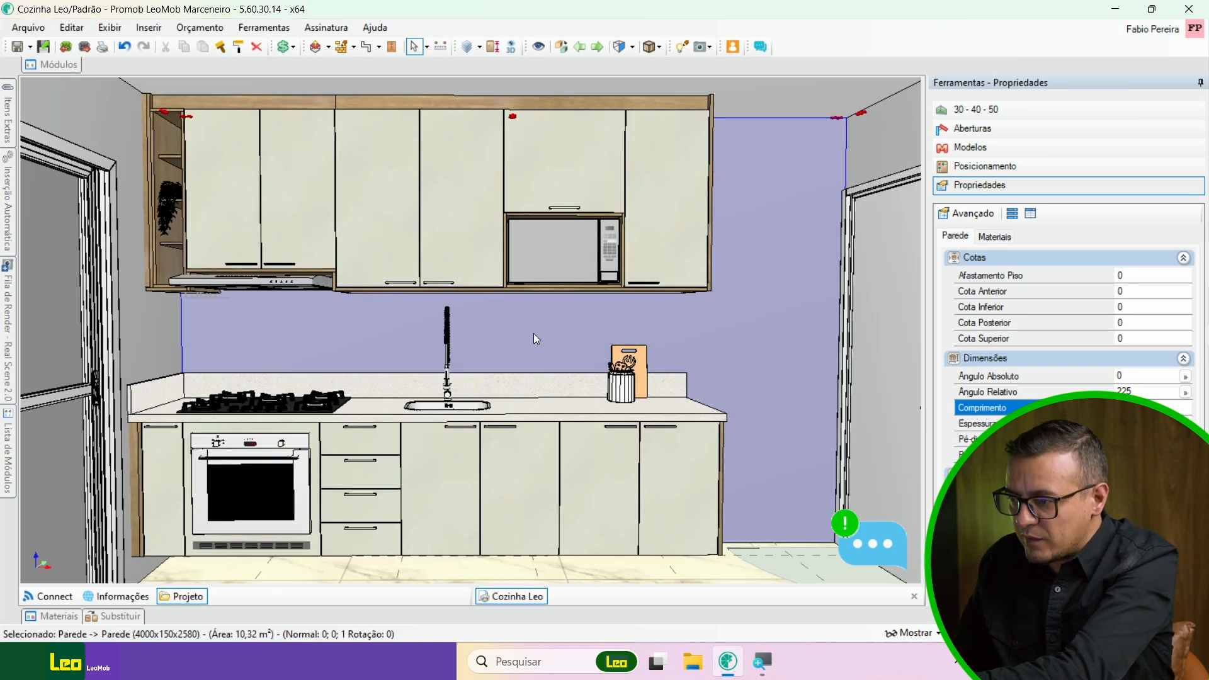
middle_drag(524, 329, 518, 350)
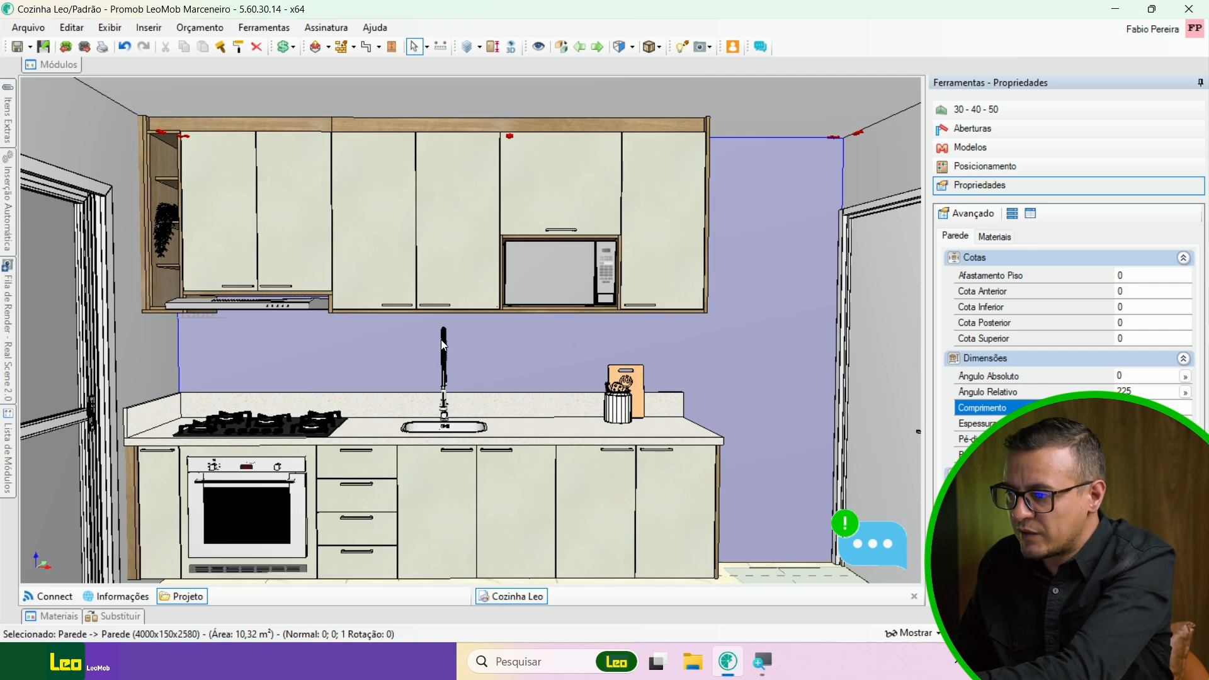
scroll(402, 336, up, 5)
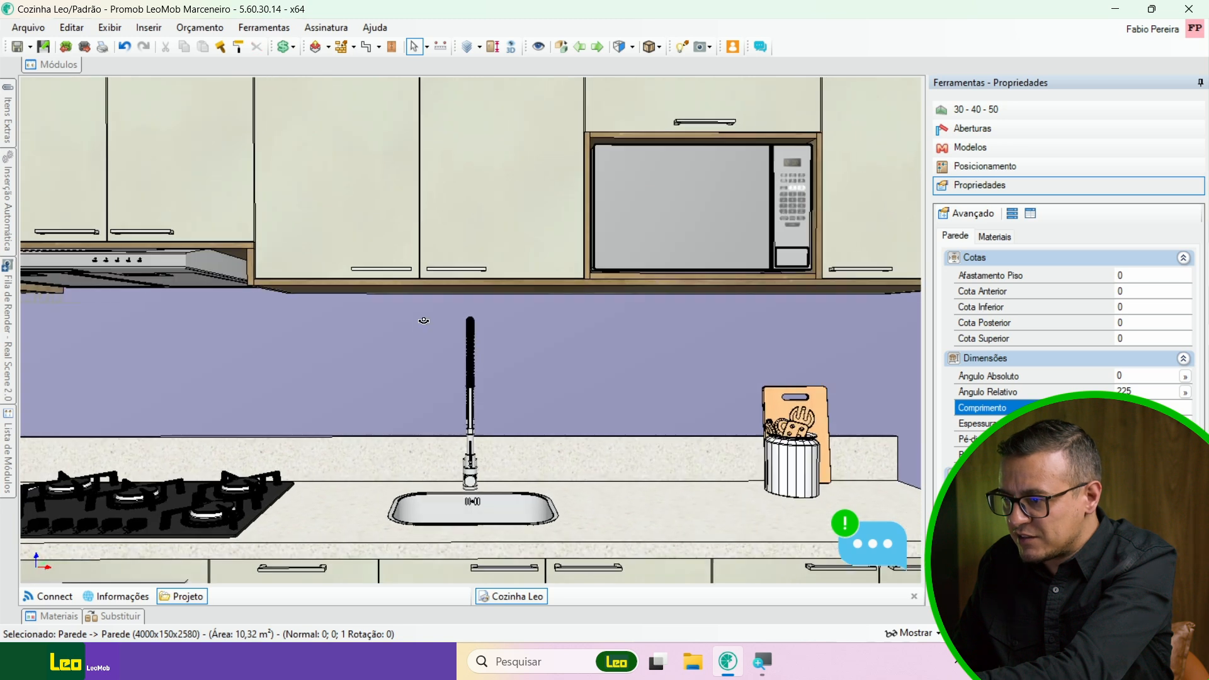
middle_drag(423, 320, 410, 286)
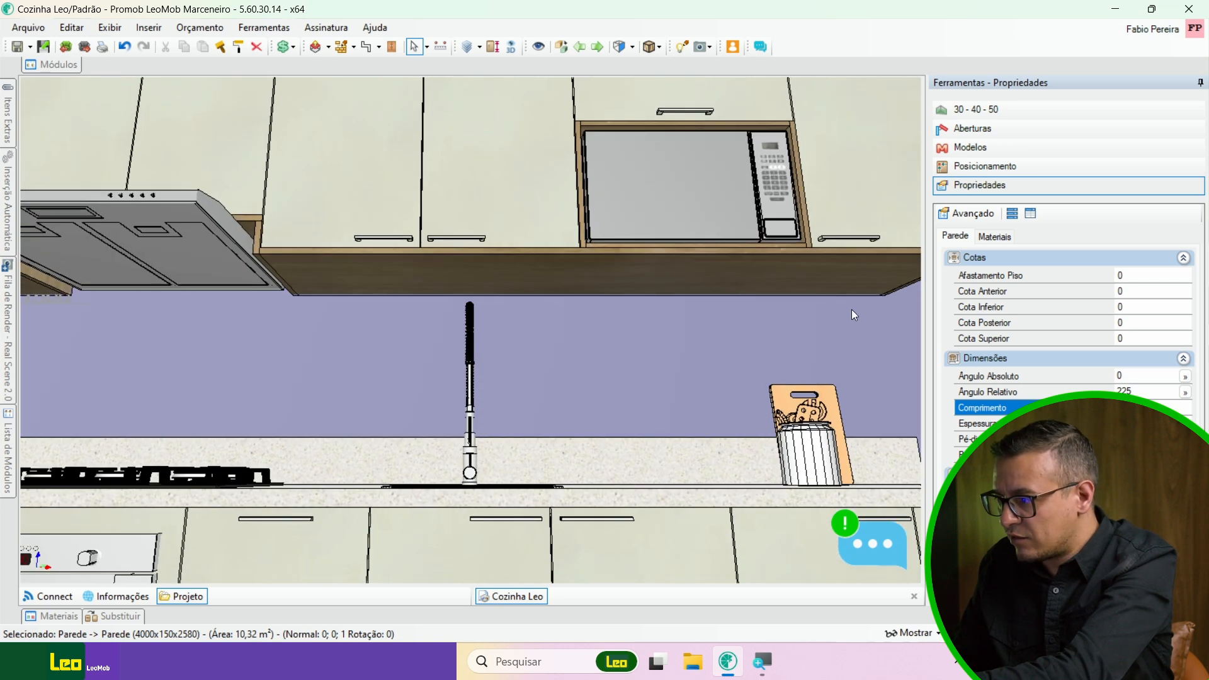
scroll(500, 303, up, 4)
middle_drag(387, 301, 347, 293)
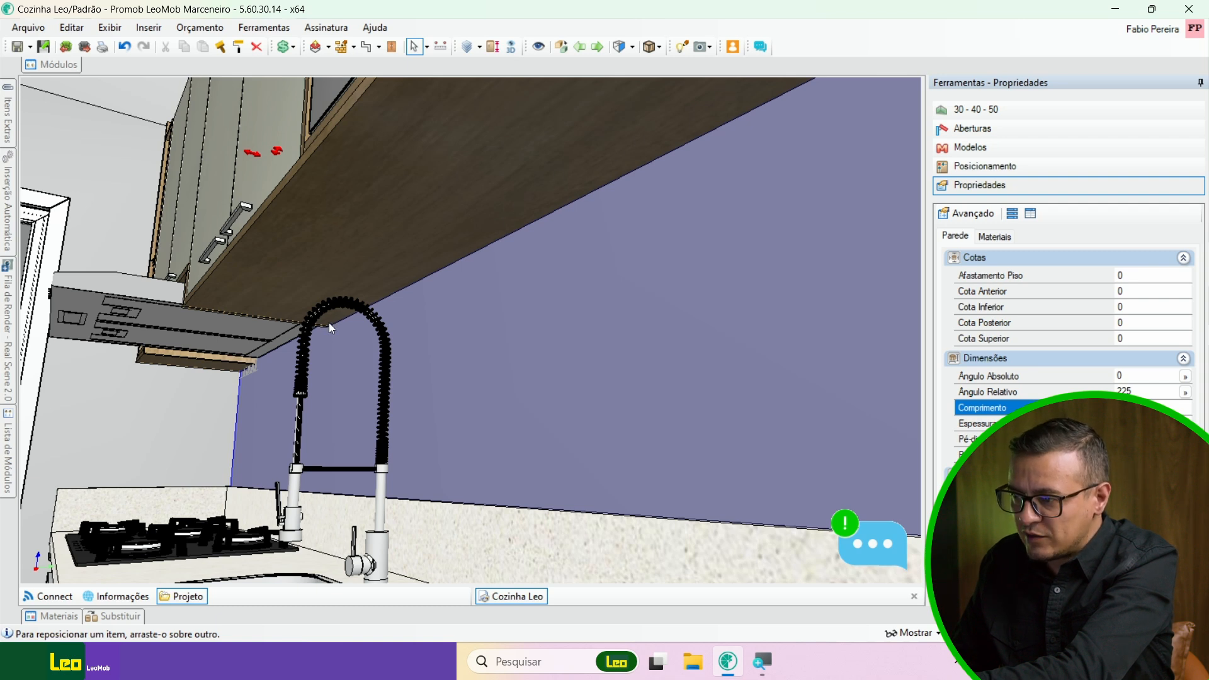
- Examine the bottom panel beneath the wall cabinets and the open wall area above the sink and countertop
click(440, 249)
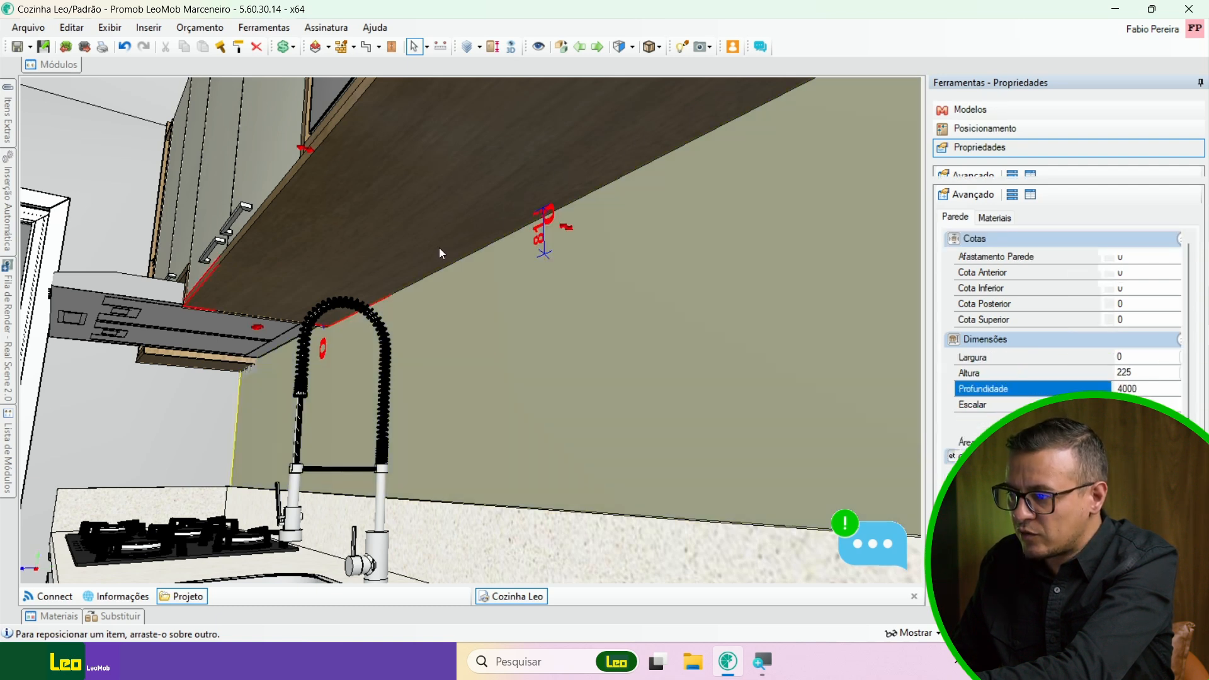
mouse_move(539, 224)
middle_down()
mouse_move(557, 218)
mouse_move(557, 233)
middle_up()
scroll(544, 285, down, 5)
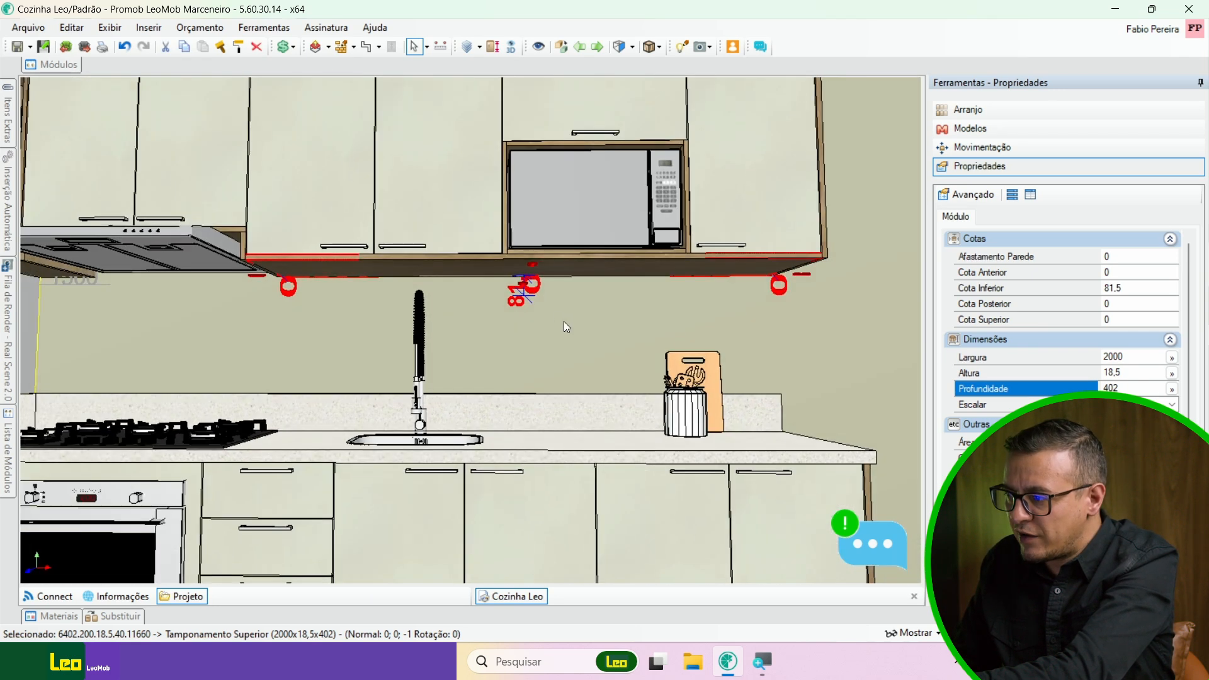
click(566, 324)
scroll(539, 362, down, 2)
middle_drag(539, 362, 511, 368)
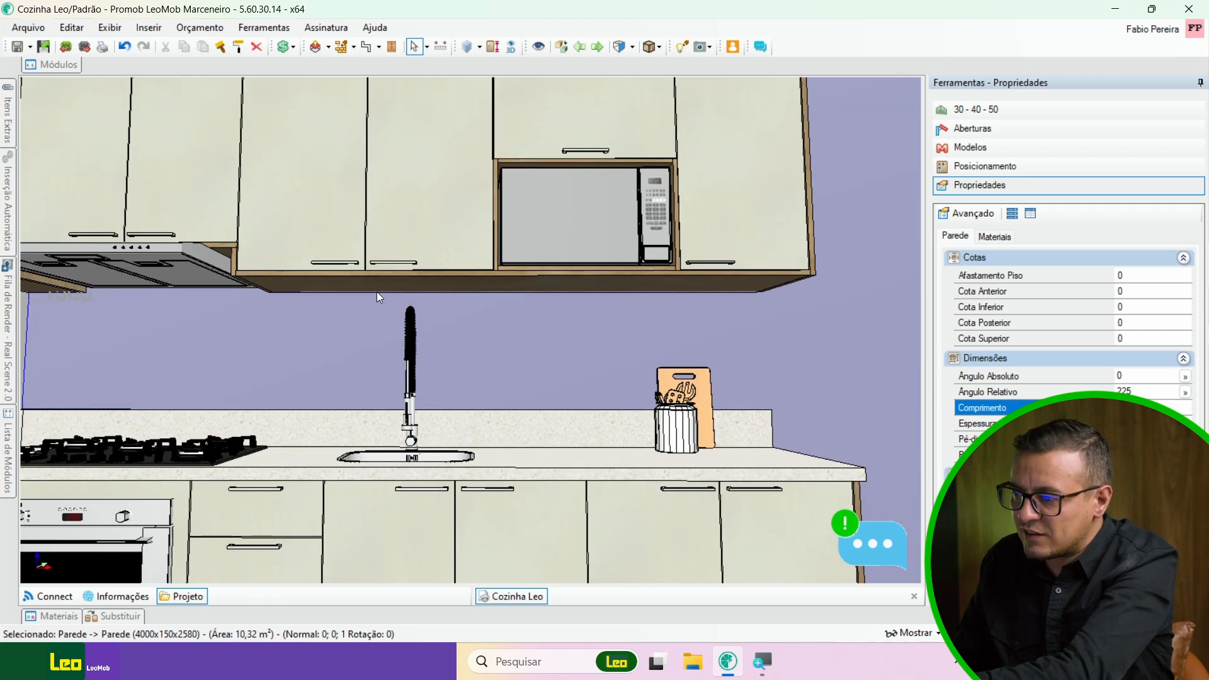
middle_drag(509, 316, 470, 338)
scroll(518, 403, down, 1)
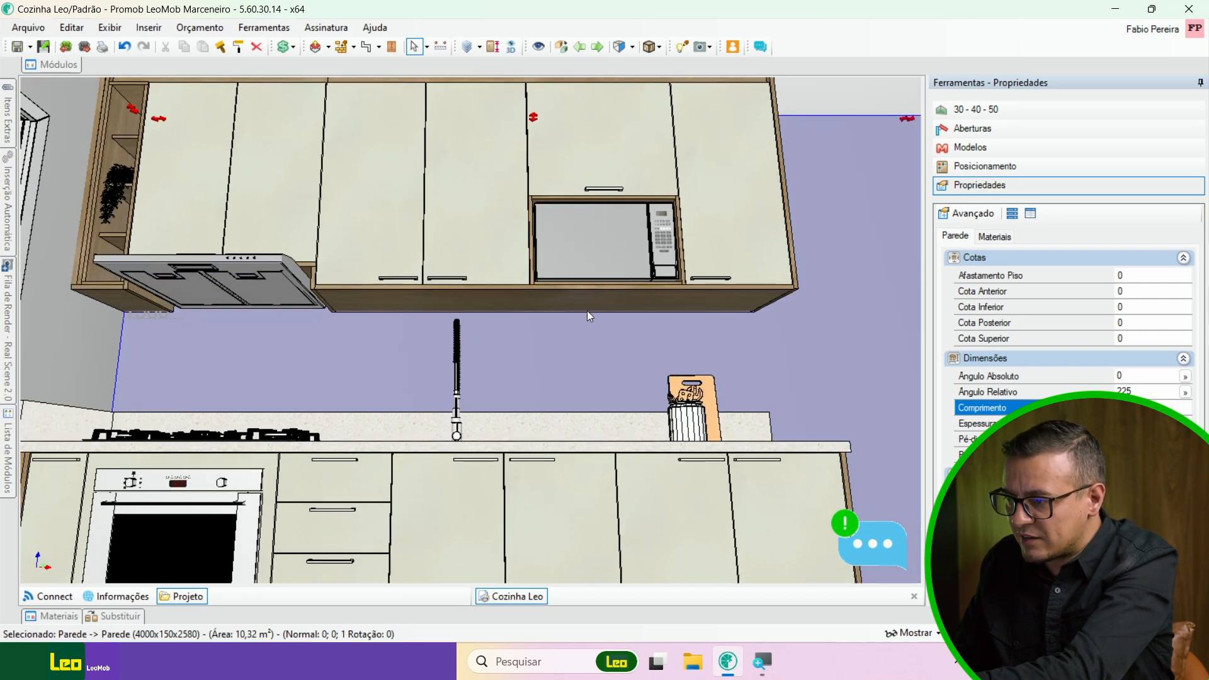
scroll(484, 339, up, 3)
middle_drag(500, 310, 507, 321)
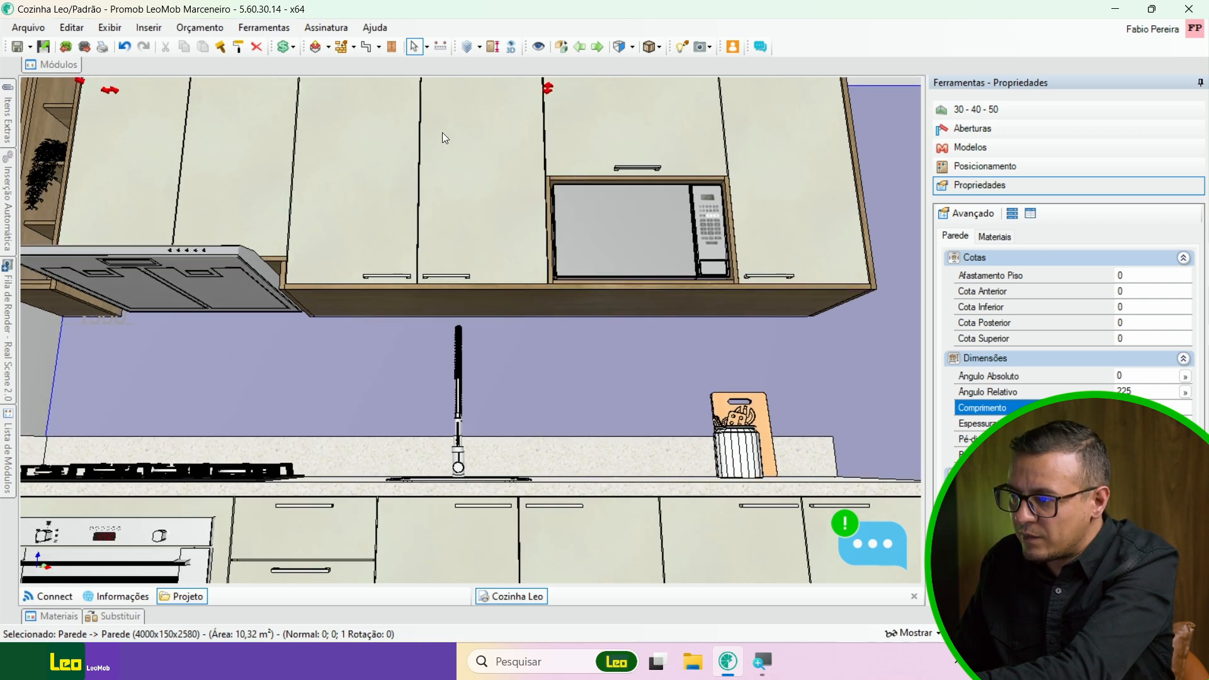
- Measure the bottom panel's rear edge beneath the wall cabinets, from the range hood side to the free end
click(440, 47)
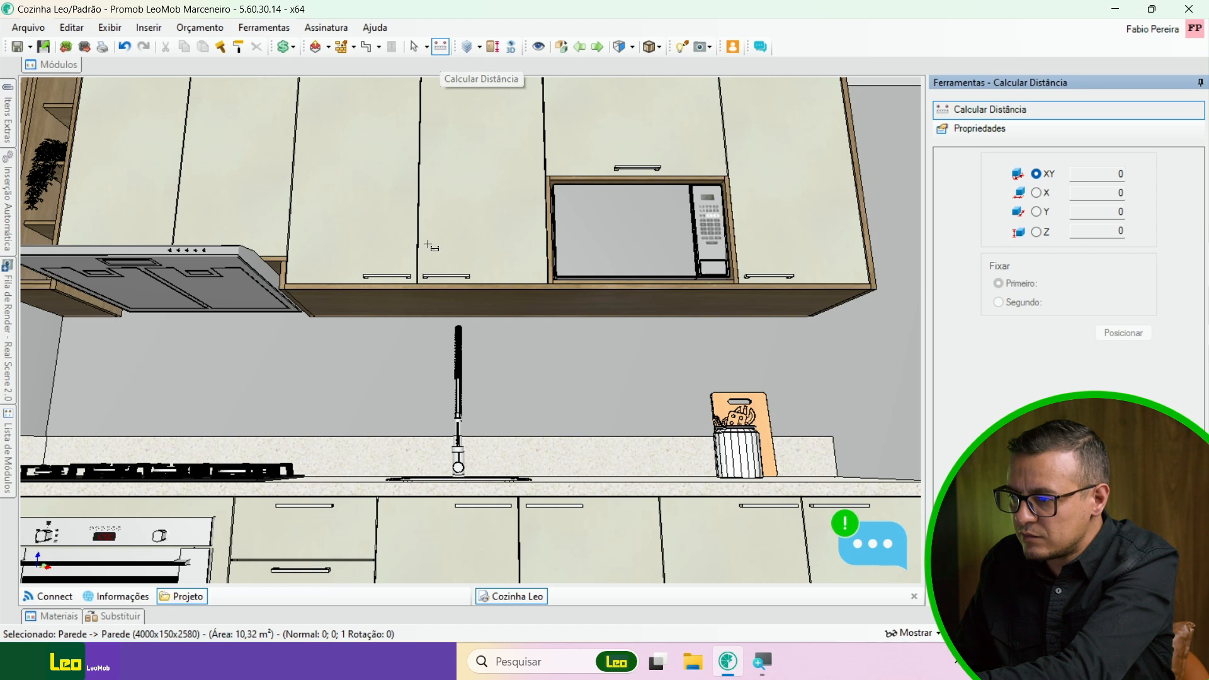
scroll(296, 302, up, 4)
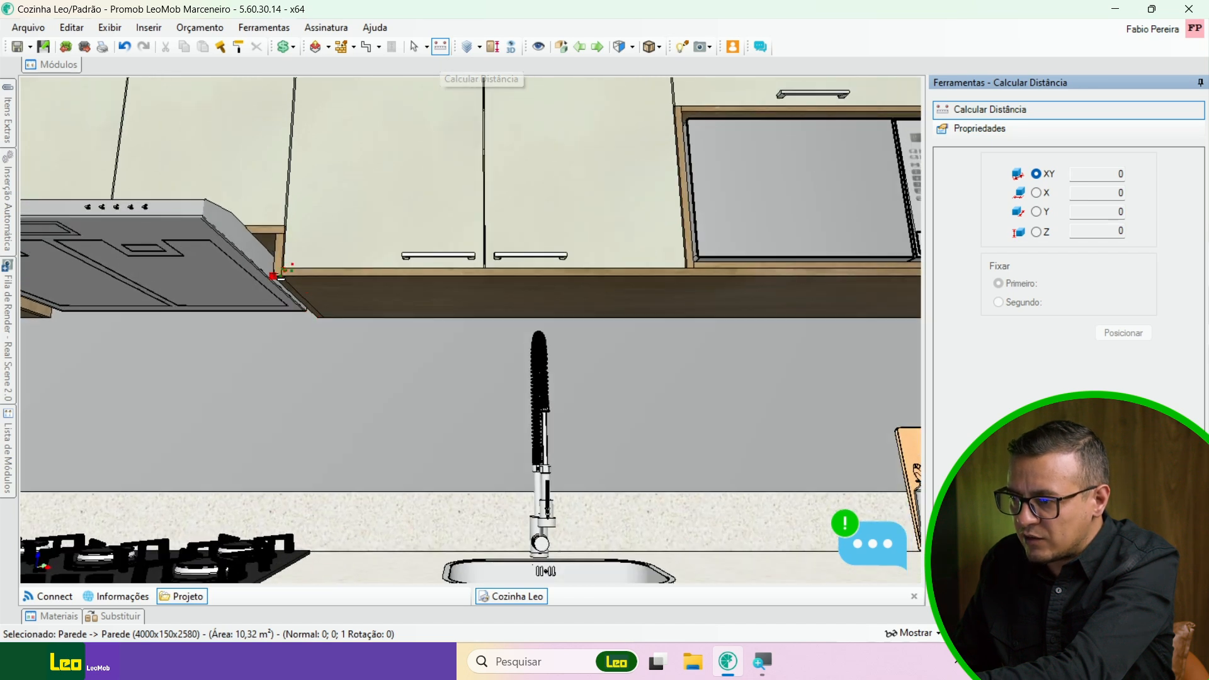
click(317, 318)
middle_drag(591, 397, 380, 380)
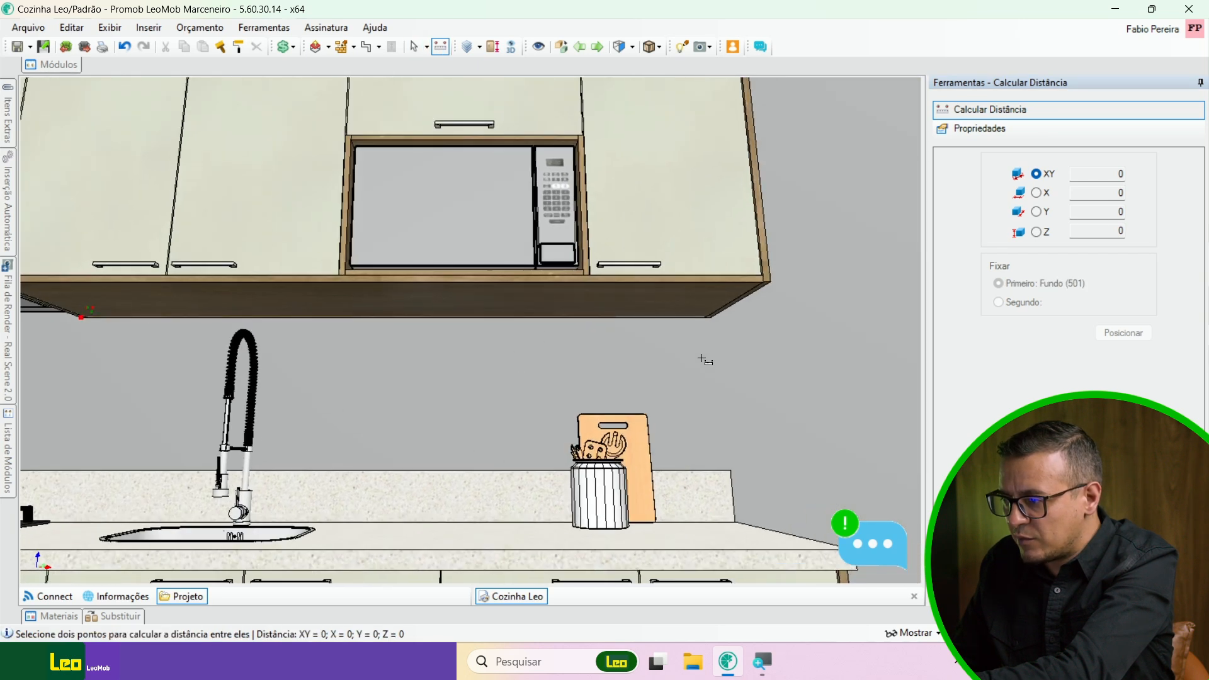
click(711, 317)
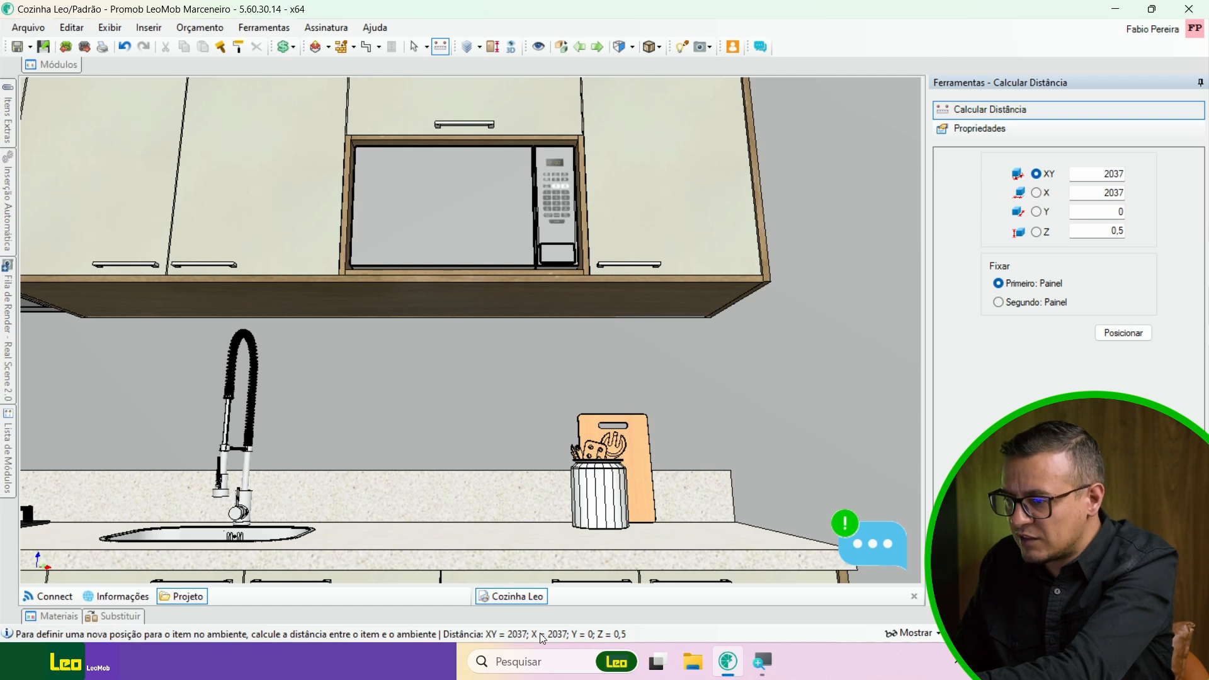
- Measure the bottom panel's front edge beneath the wall cabinets from corner to corner, then return to Selecionar/Mover
middle_drag(421, 341, 537, 334)
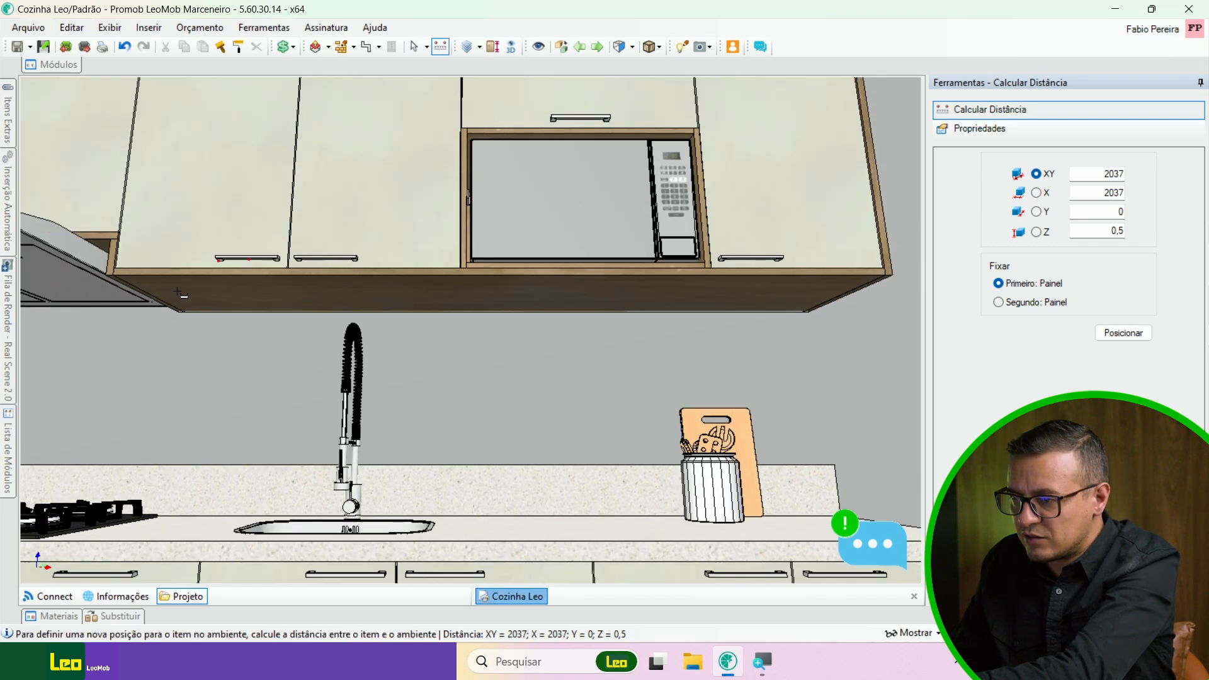
click(108, 276)
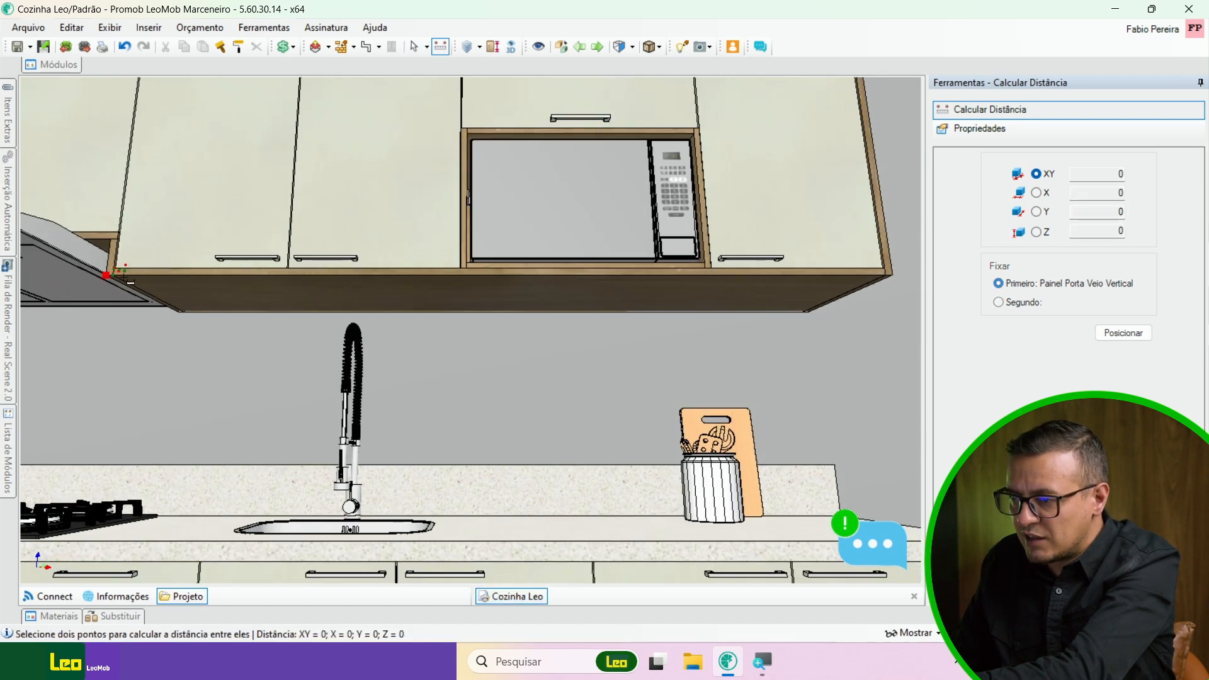
click(895, 277)
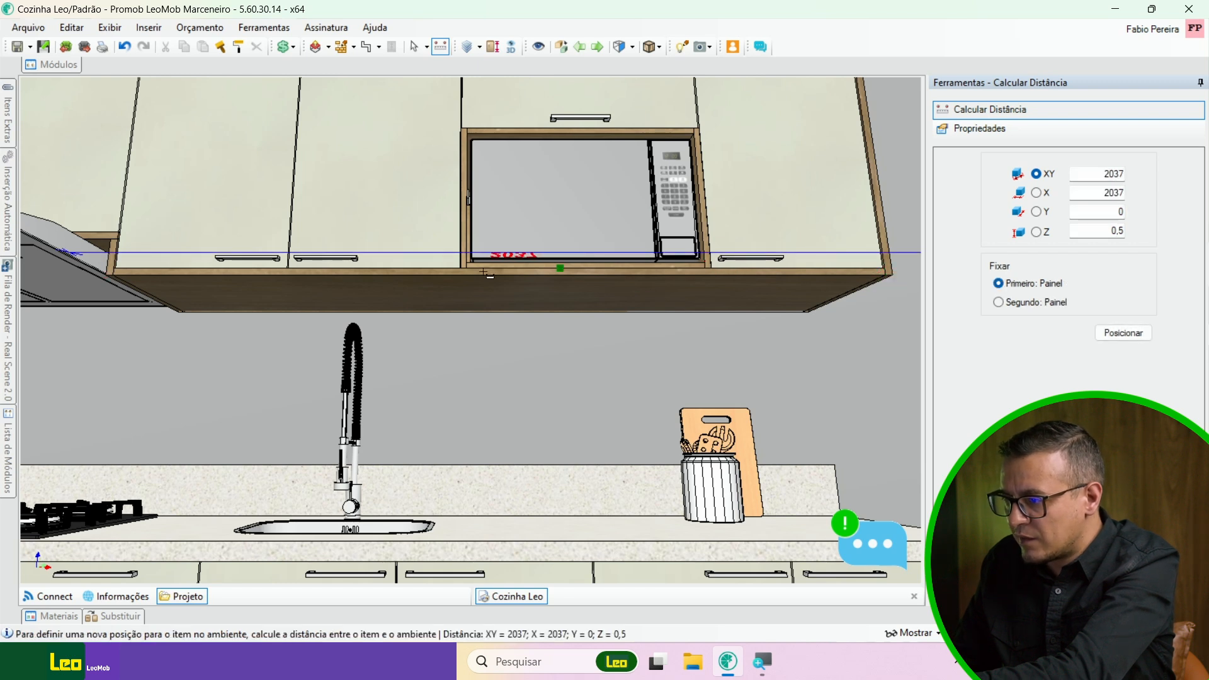
right_drag(493, 273, 463, 105)
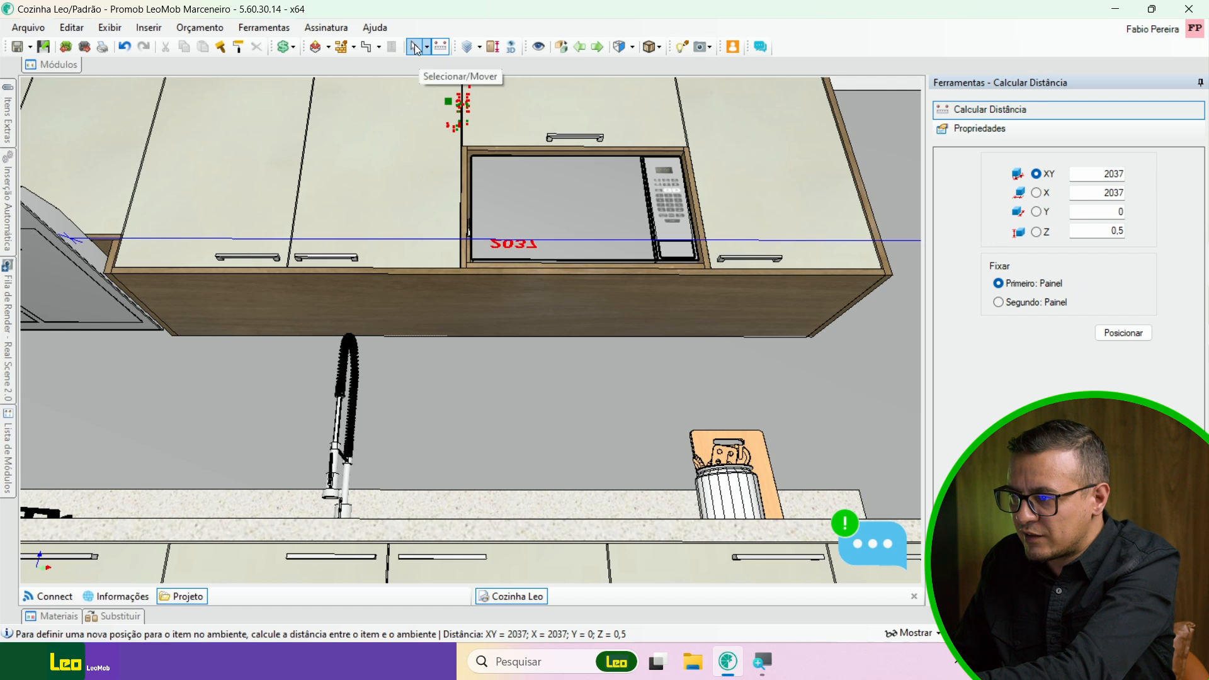
click(414, 46)
click(480, 297)
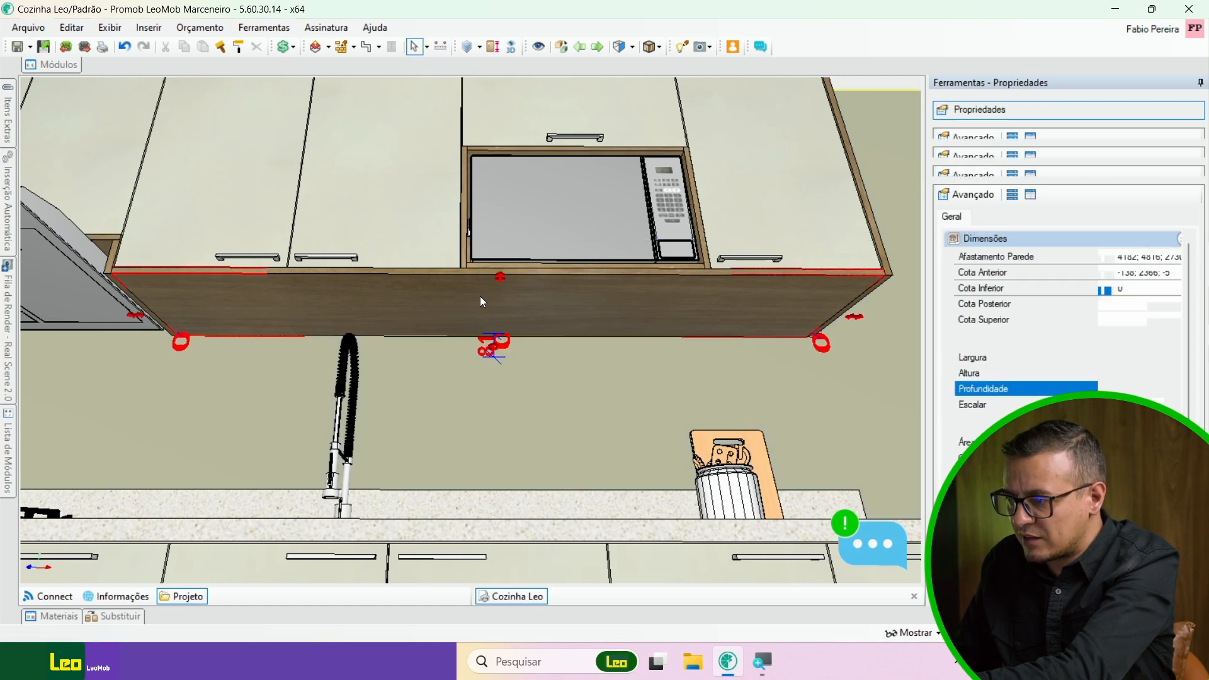
click(485, 383)
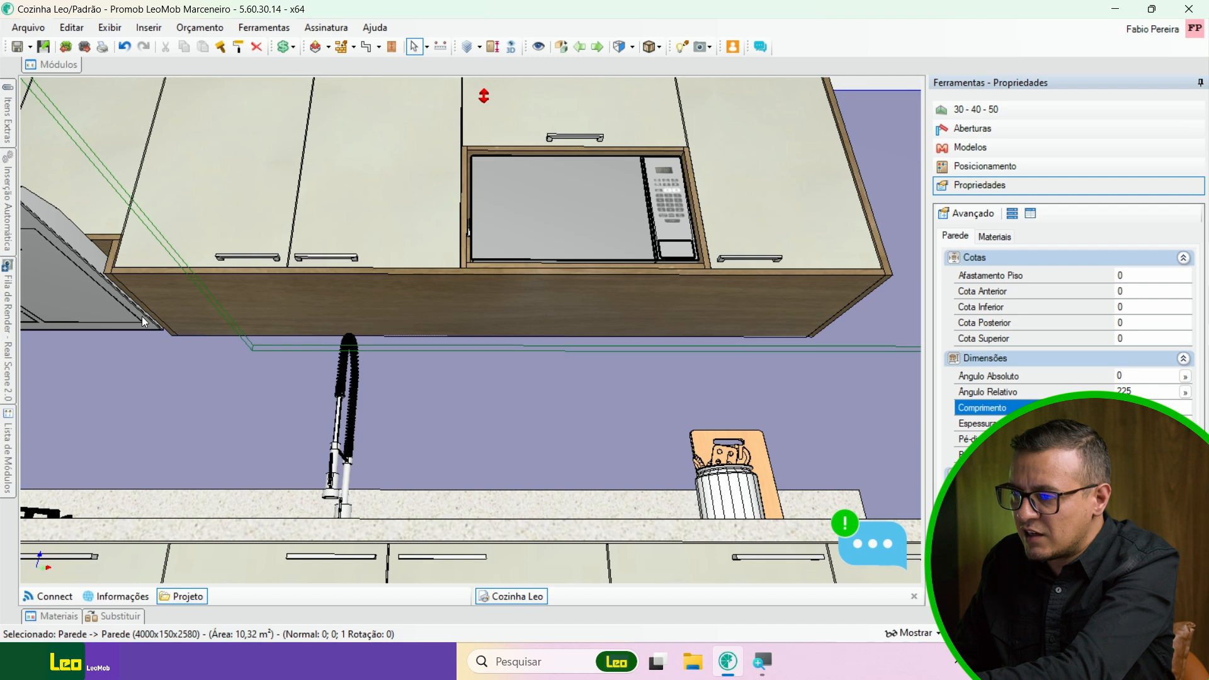
middle_drag(383, 326, 366, 351)
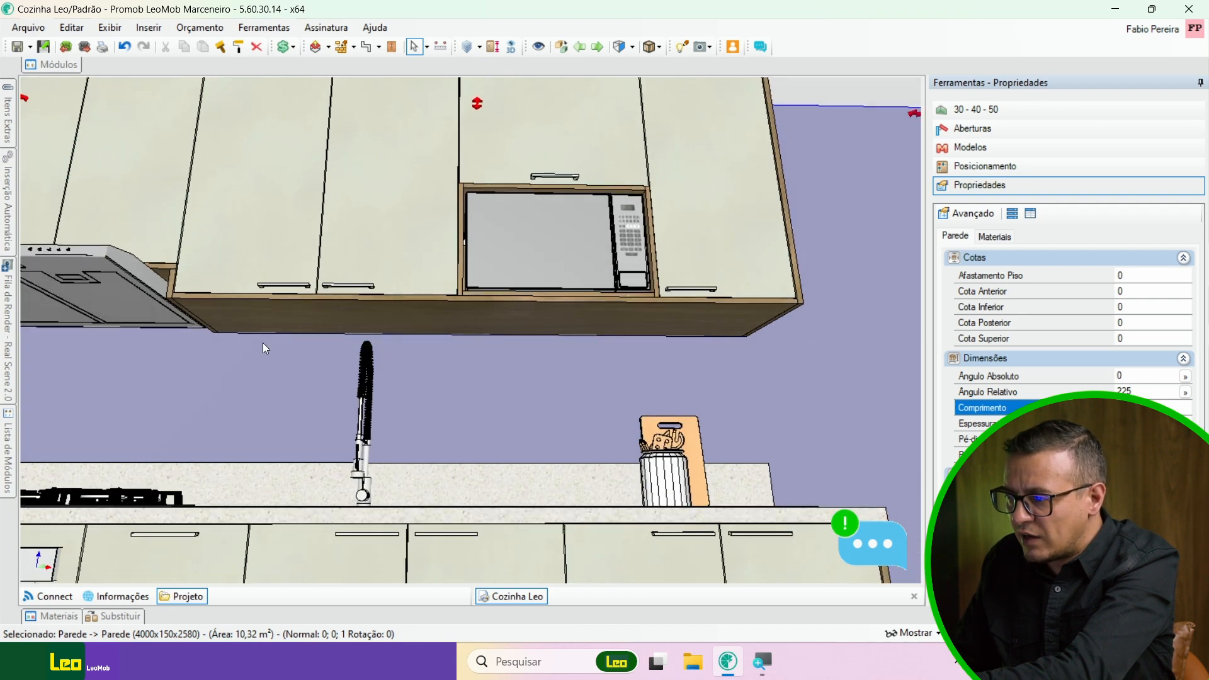
middle_drag(749, 351, 558, 285)
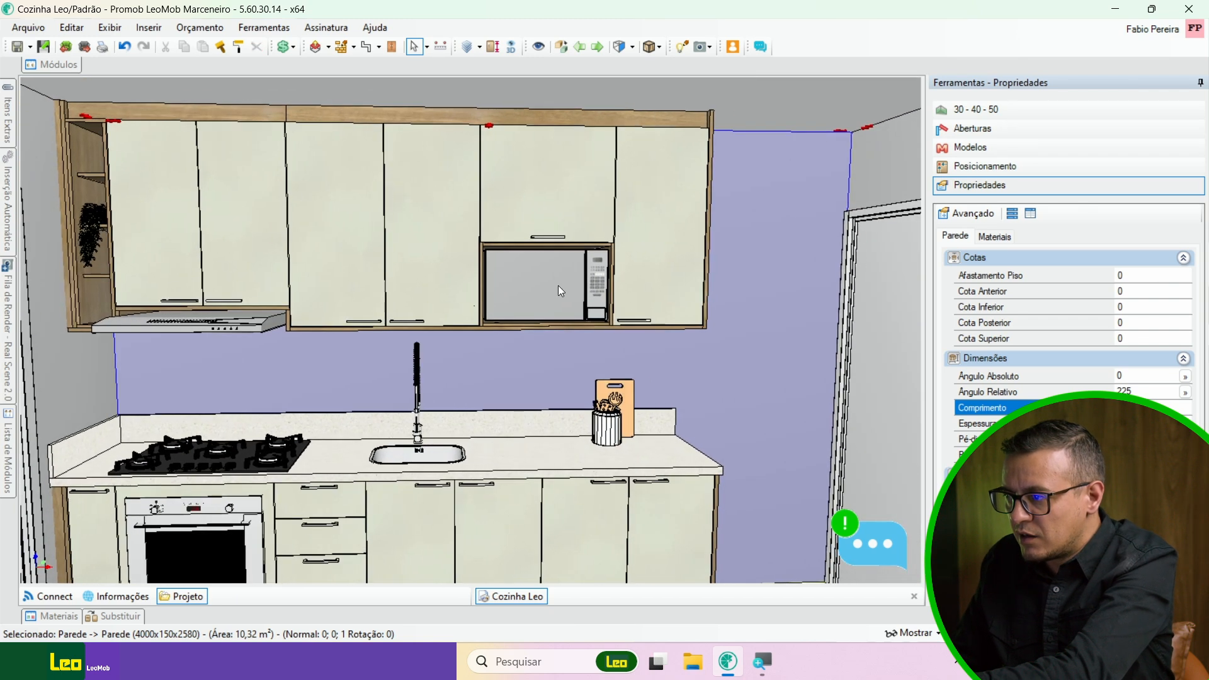
- In the Editor de Luzes, draw a straight linear light about 1426 mm long across the sink-side wall cabinets in plan
click(682, 48)
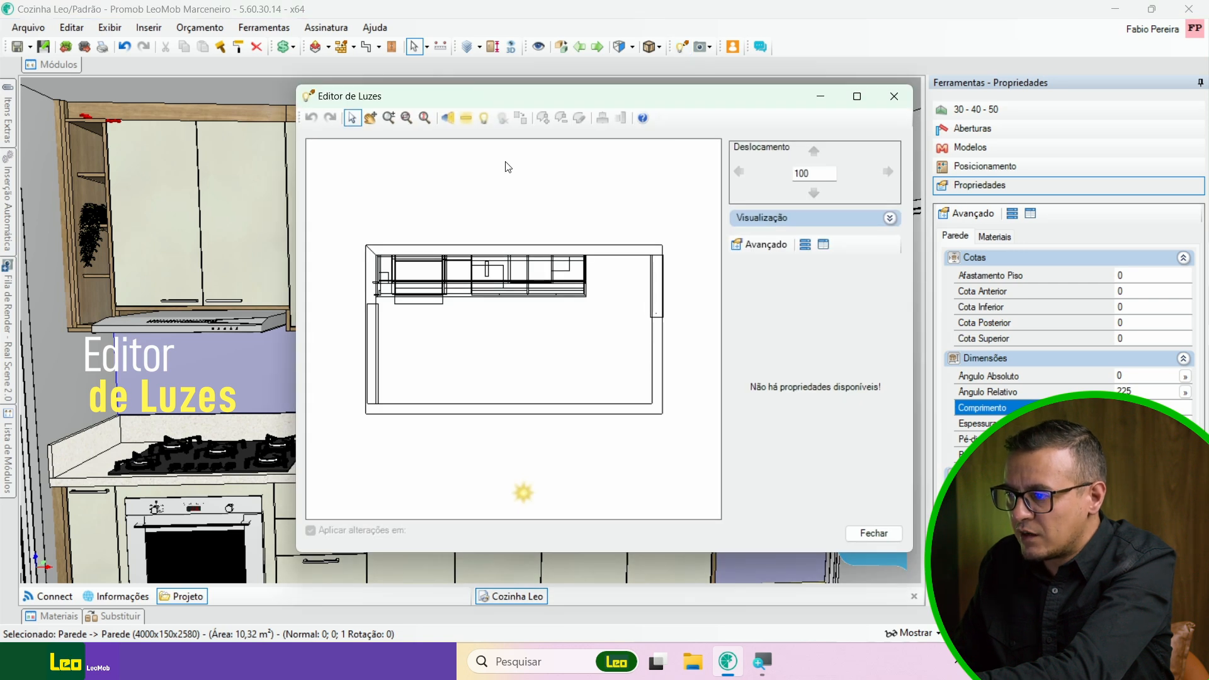
click(466, 119)
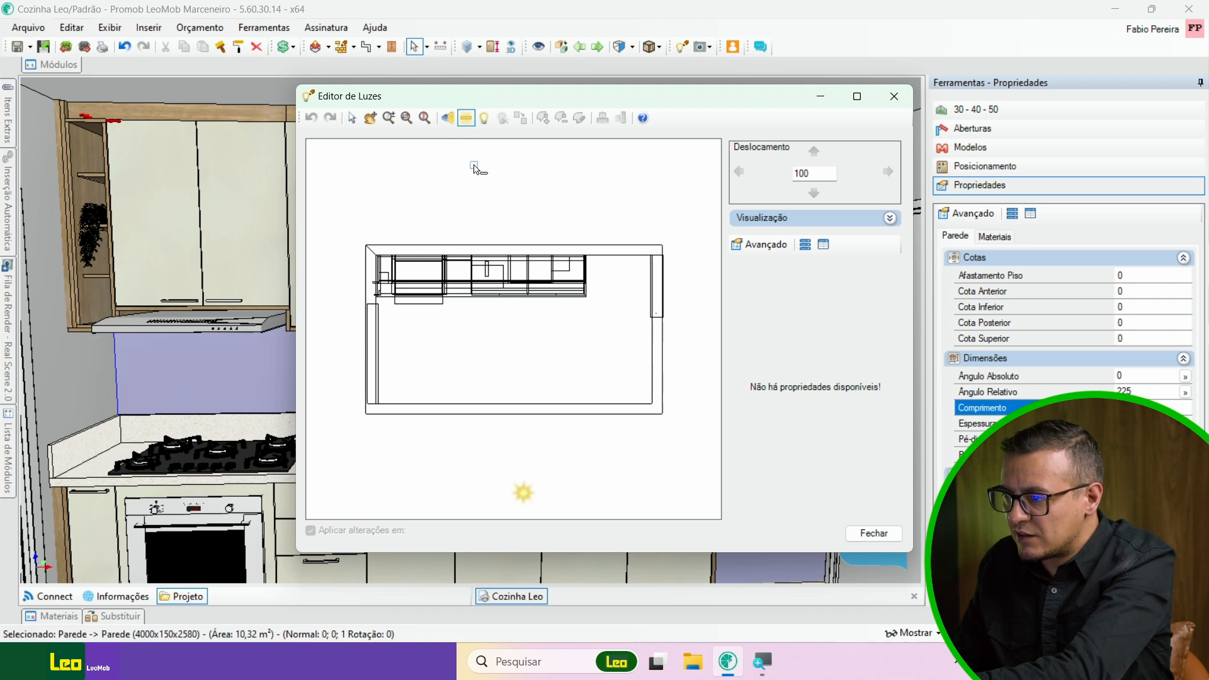
scroll(487, 308, up, 3)
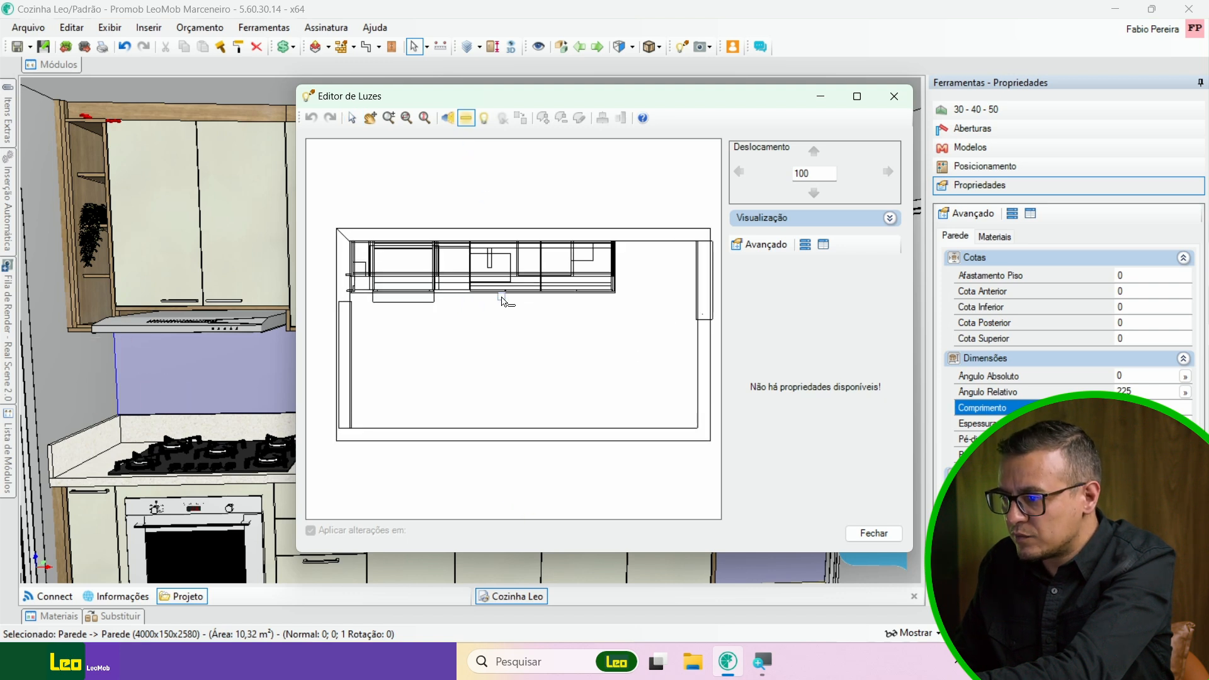
scroll(555, 300, up, 3)
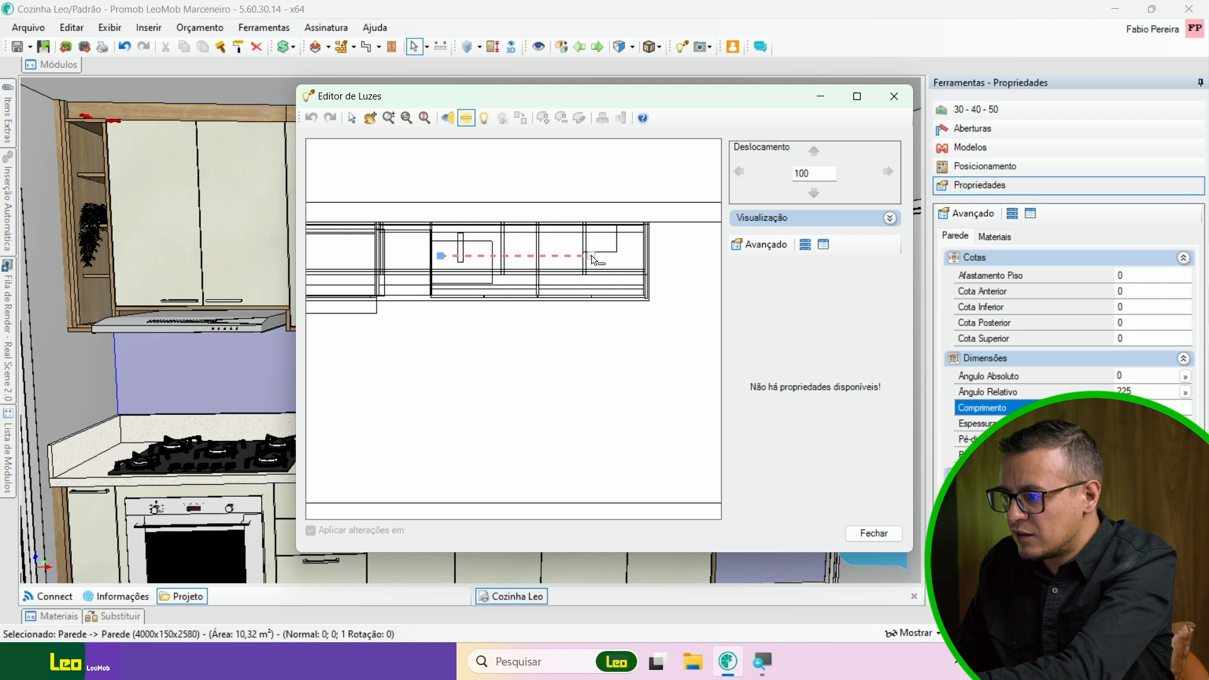
click(627, 256)
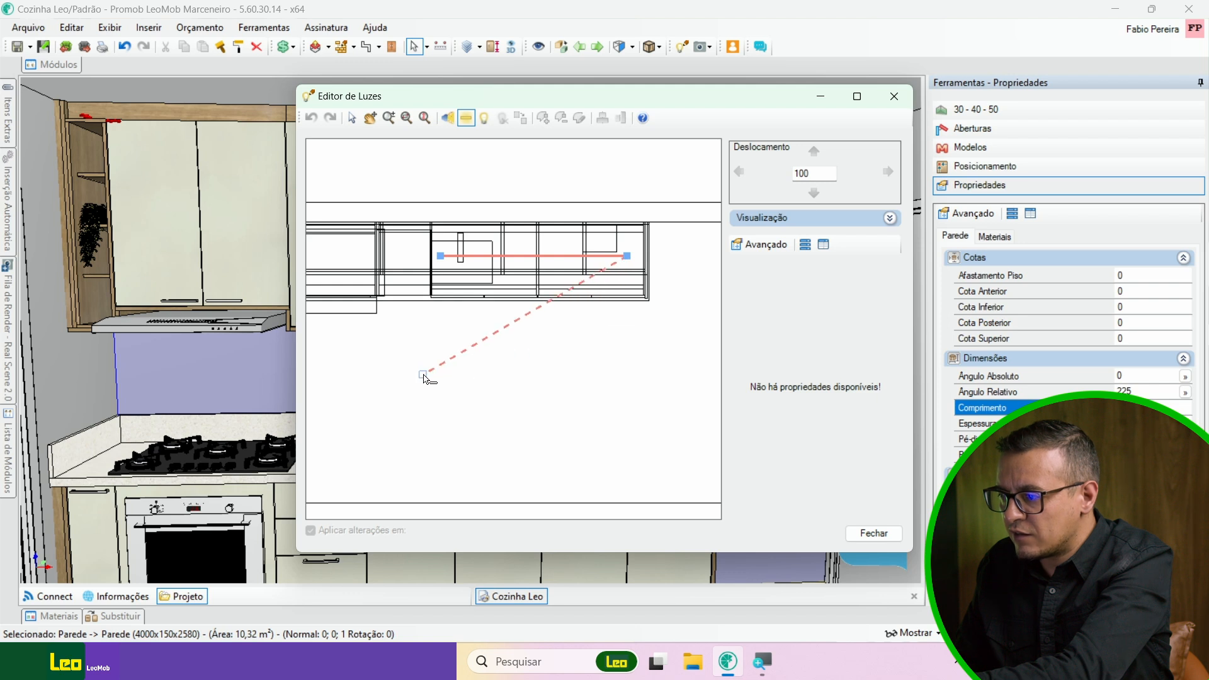
right_click(615, 364)
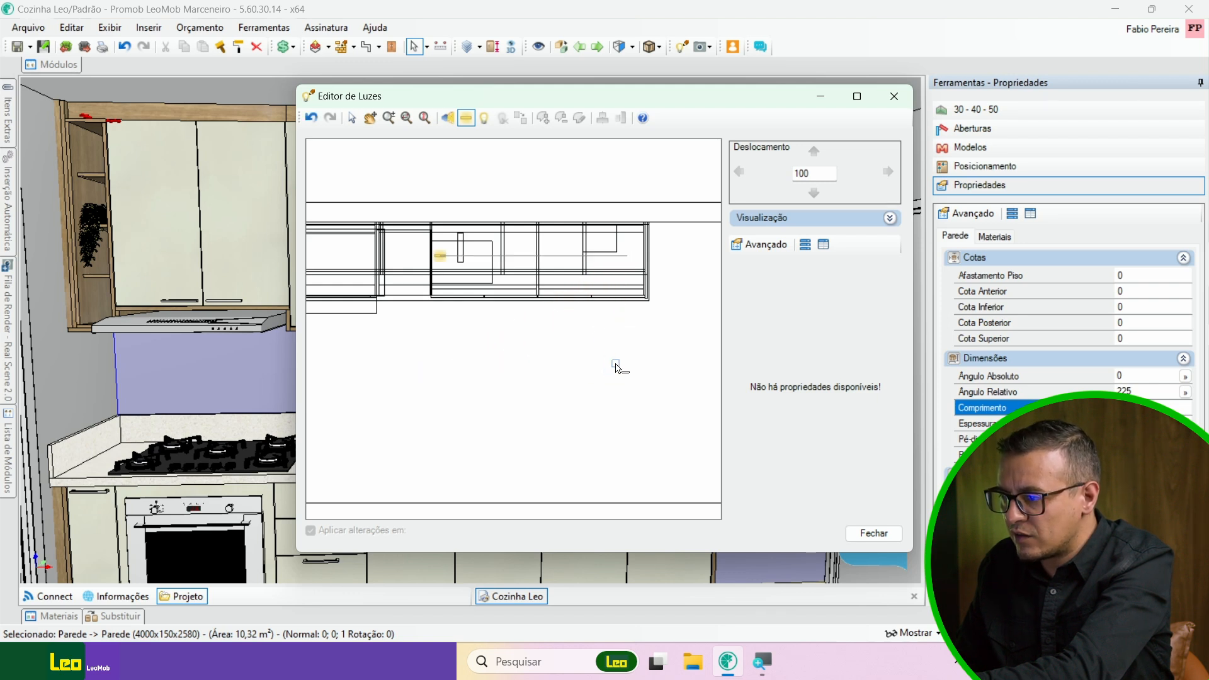
- Select the new linear light and set its shape's Corda to 2000 mm
click(352, 119)
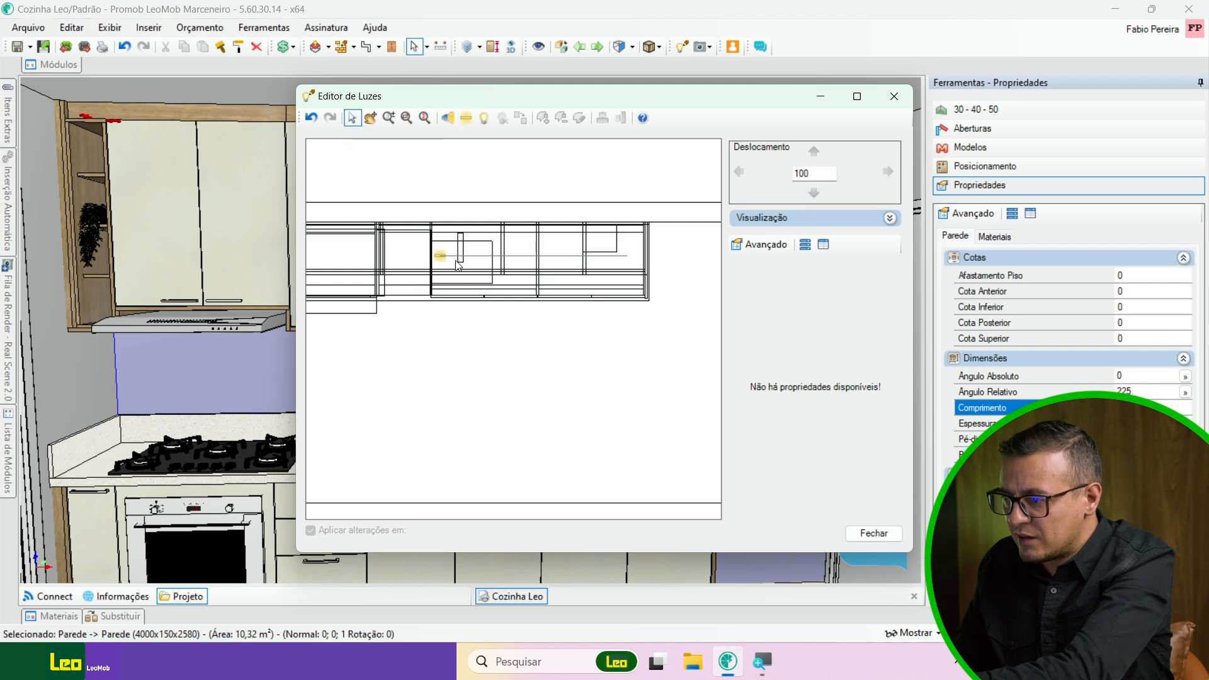
mouse_move(448, 260)
mouse_down()
mouse_move(459, 318)
mouse_move(407, 356)
mouse_move(446, 255)
mouse_up()
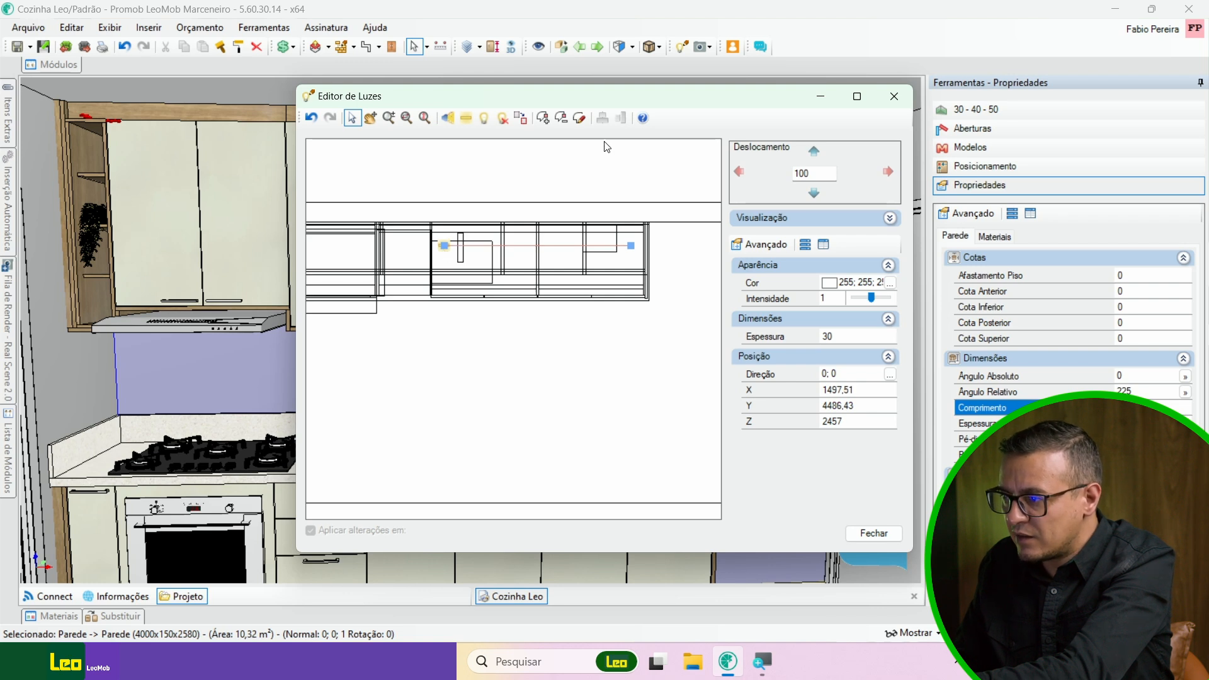
click(580, 119)
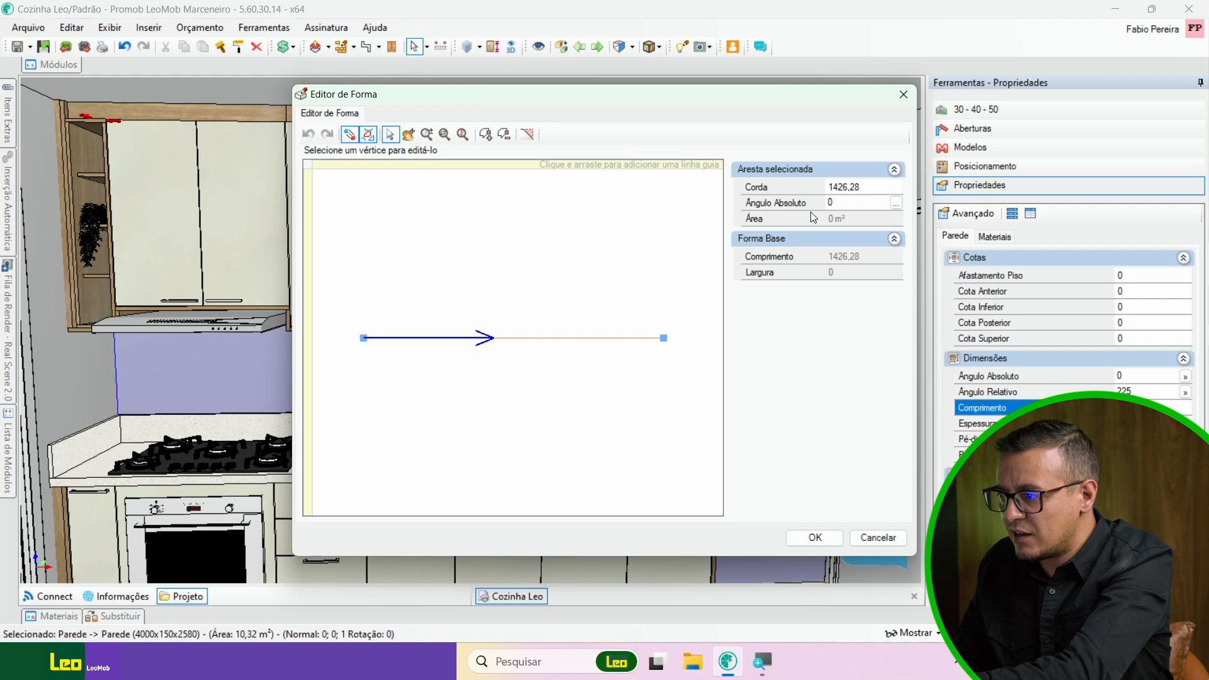
click(870, 186)
text(2000)
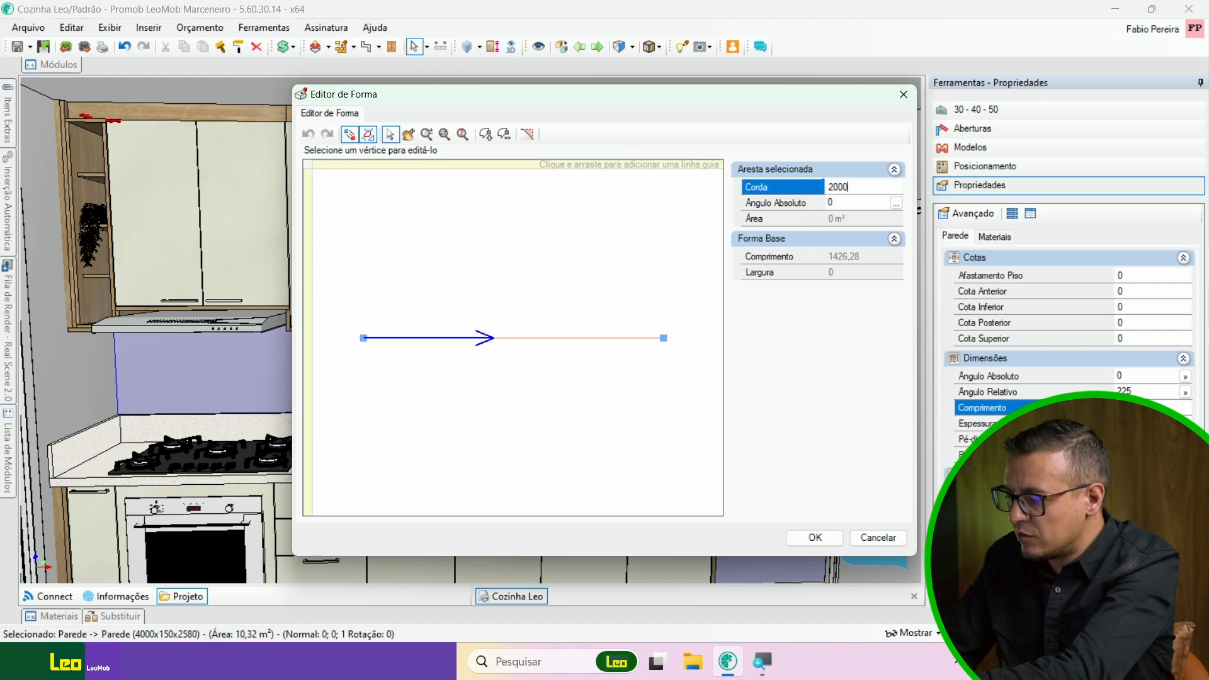
key(Return)
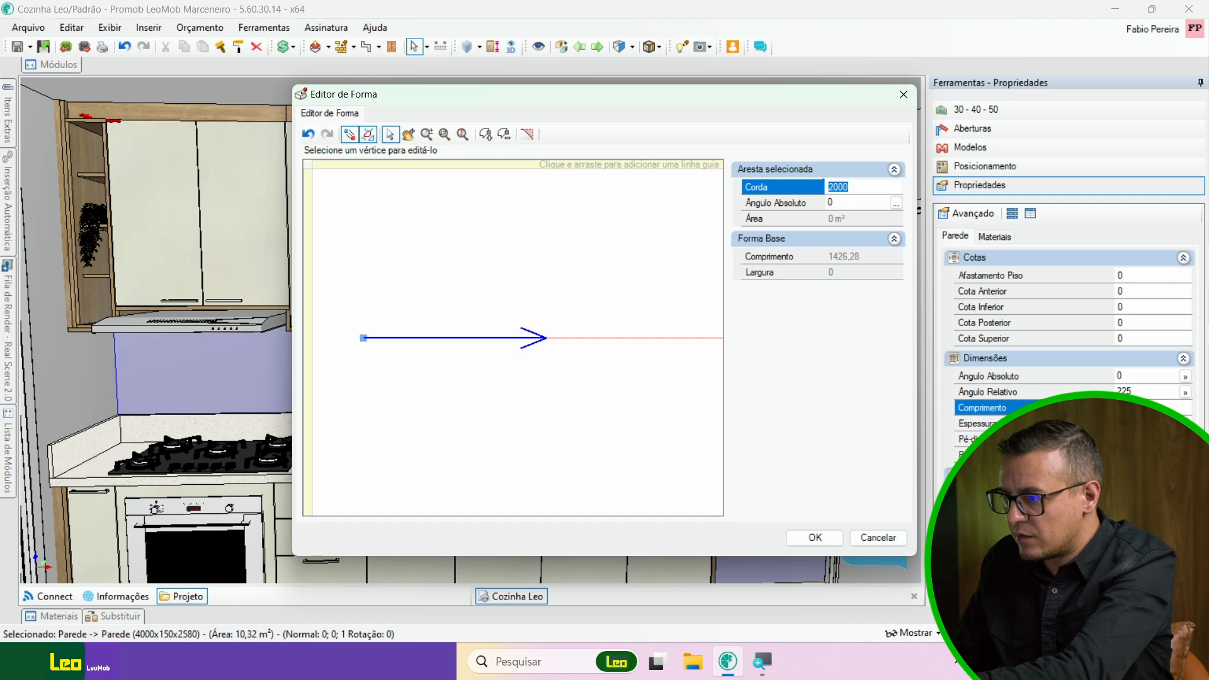
click(811, 542)
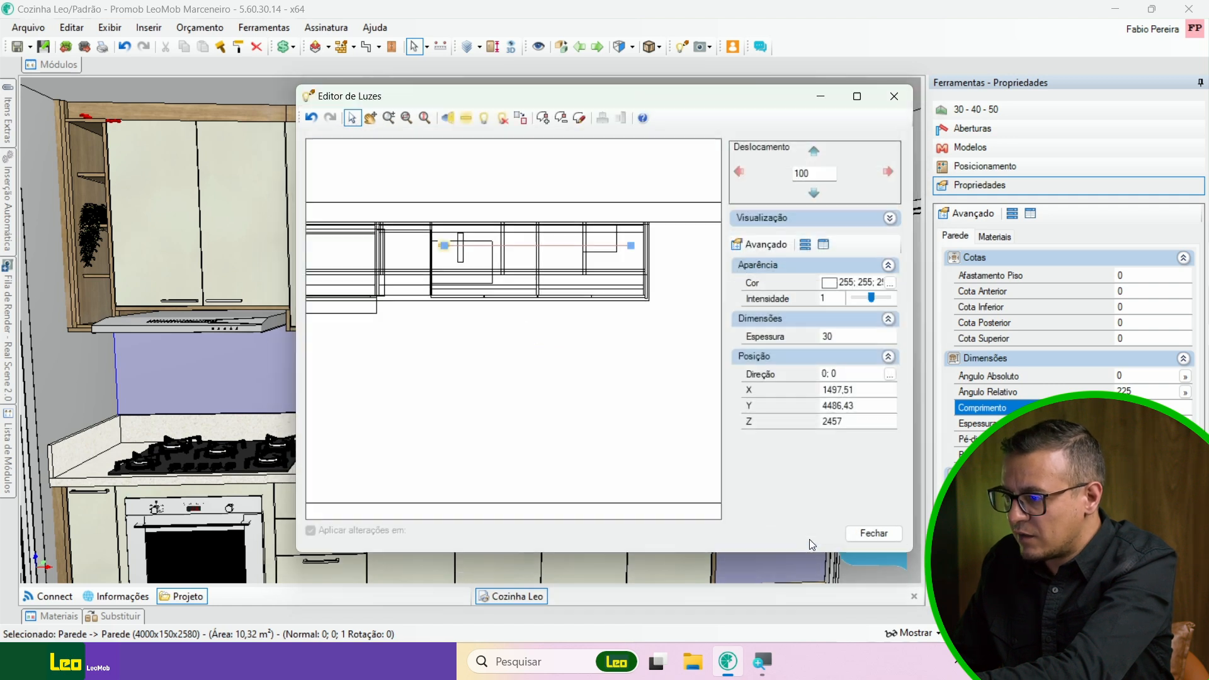
- Move the linear light beside the range hood and back near the wall, at about X 1046 and Y 4608
drag(446, 248, 382, 232)
scroll(457, 311, down, 2)
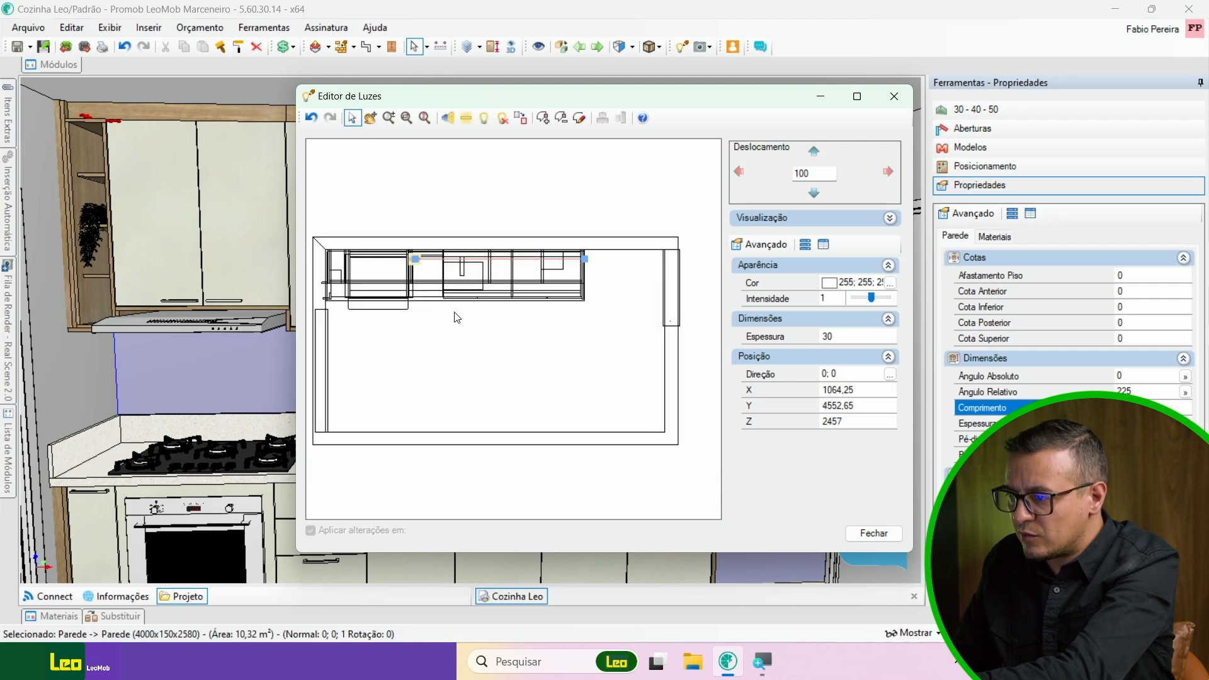
scroll(457, 317, up, 4)
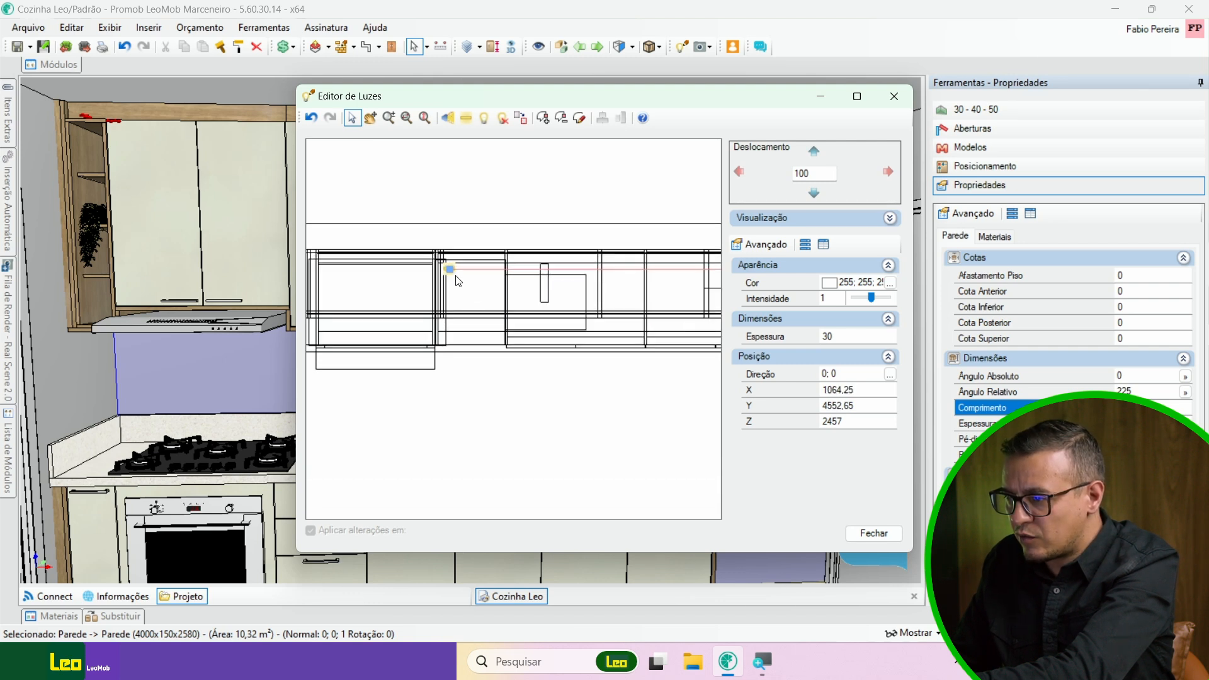
drag(445, 270, 446, 268)
scroll(512, 317, down, 1)
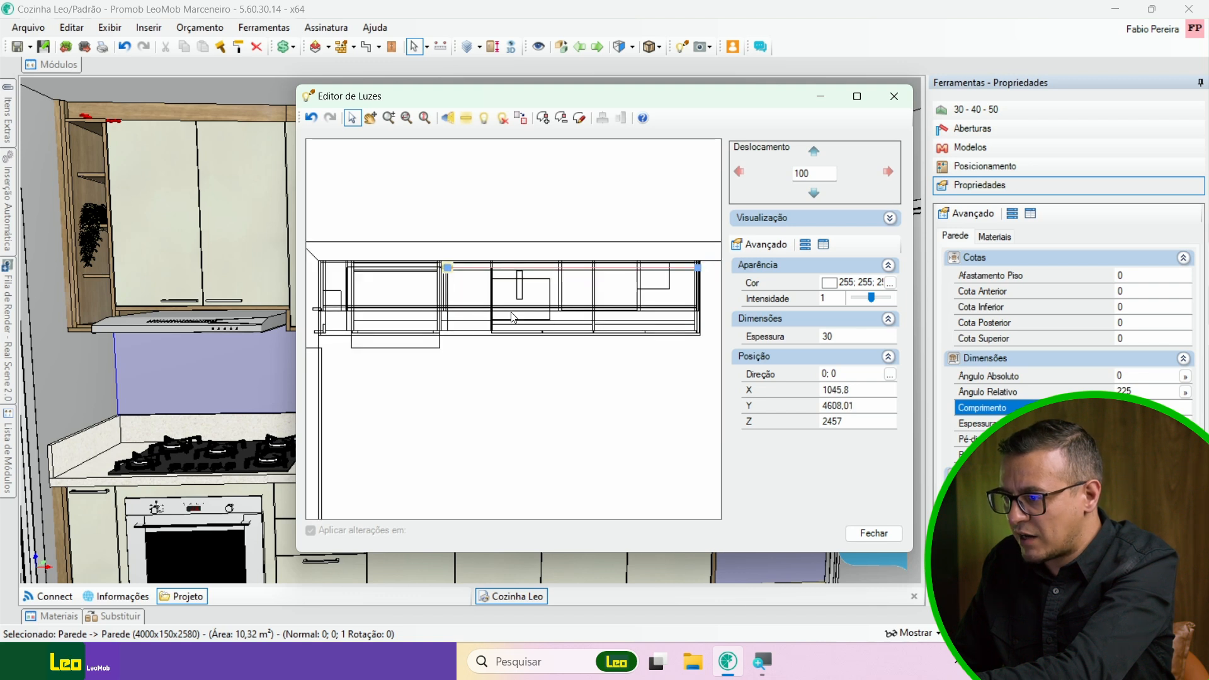
middle_drag(568, 314, 537, 314)
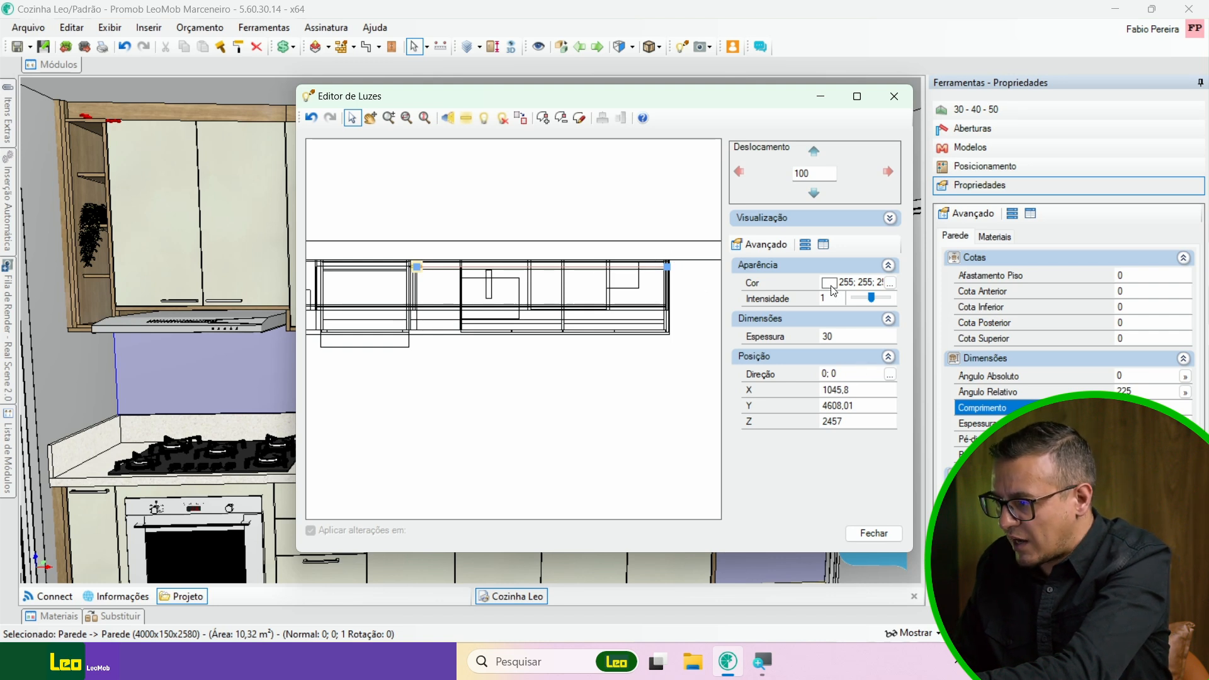
- Change the linear light's Cor to a pale warm yellow with RGB 255, 255, 234
click(890, 283)
click(460, 177)
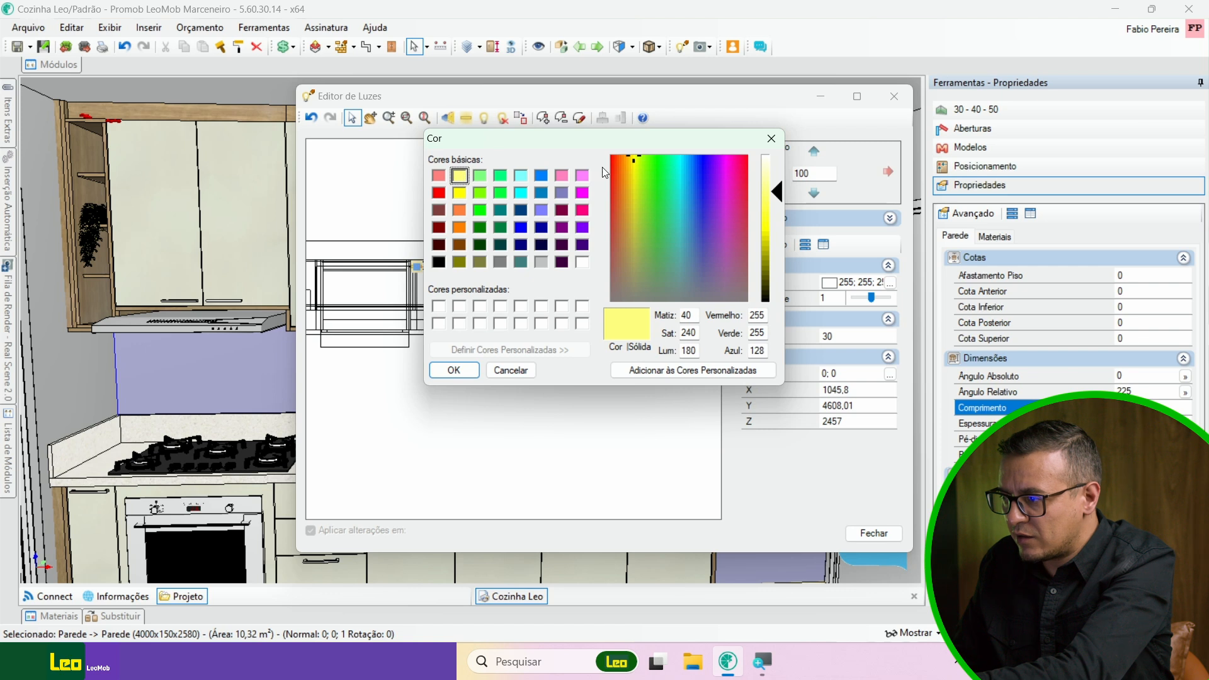
drag(769, 192, 779, 167)
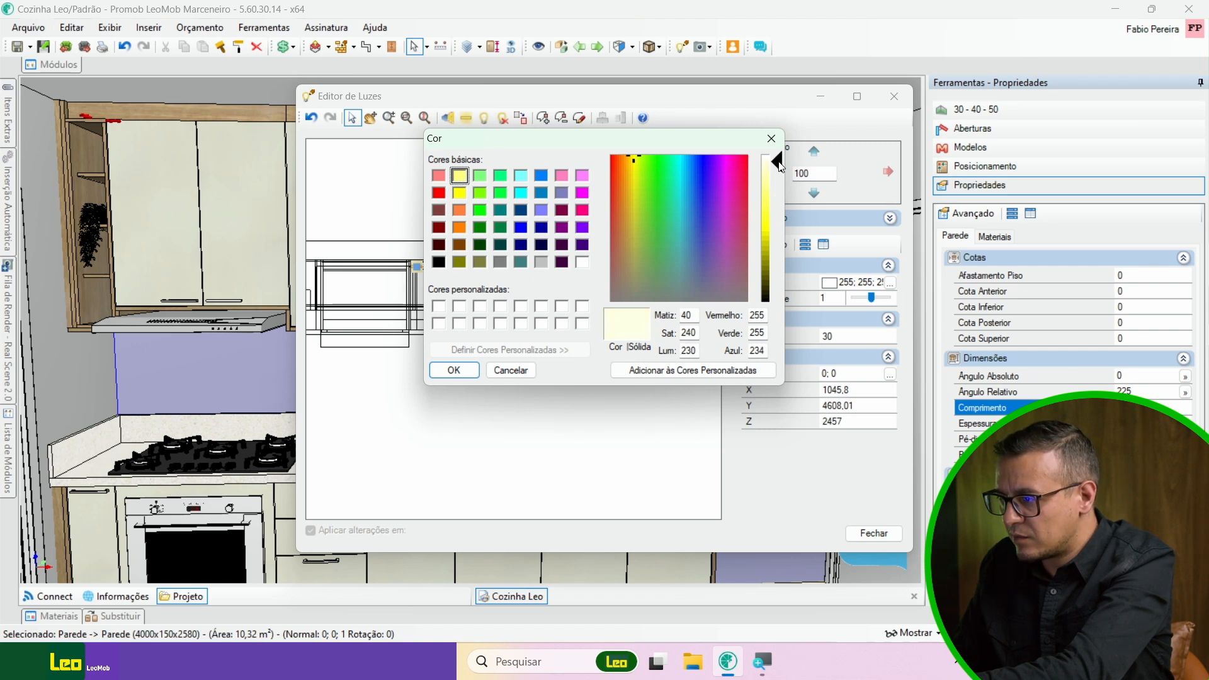
click(453, 371)
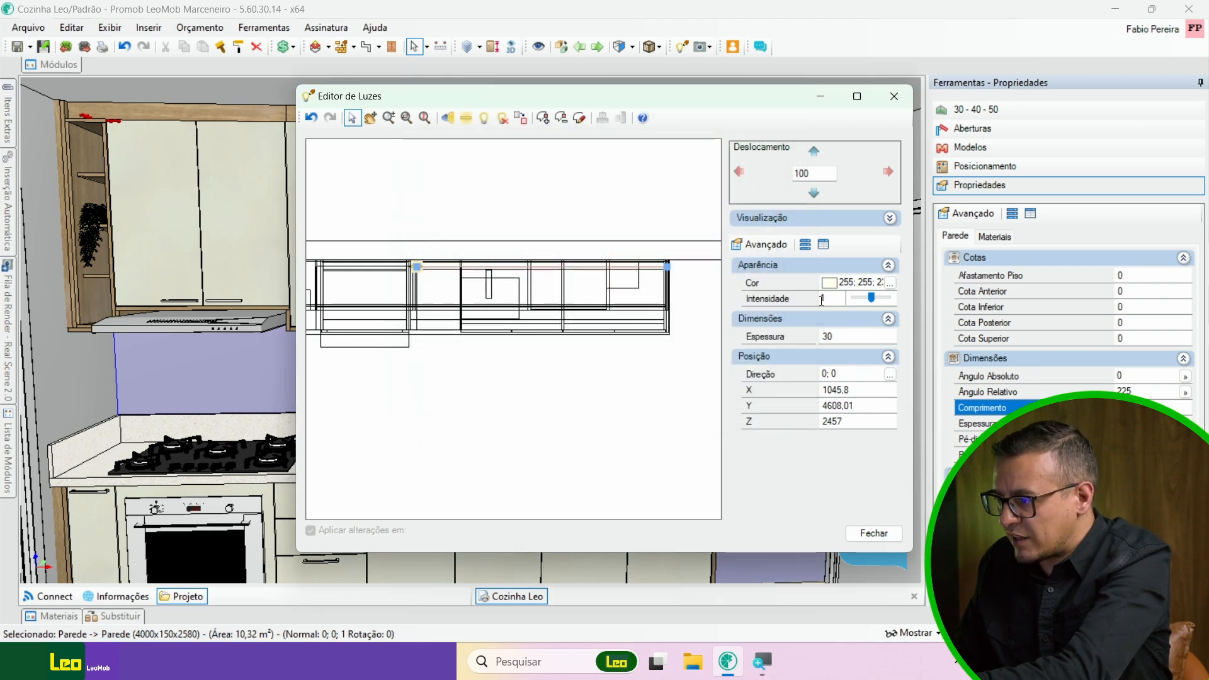
- Set the linear light's Intensidade to 0,3 and its Espessura to 5
click(773, 299)
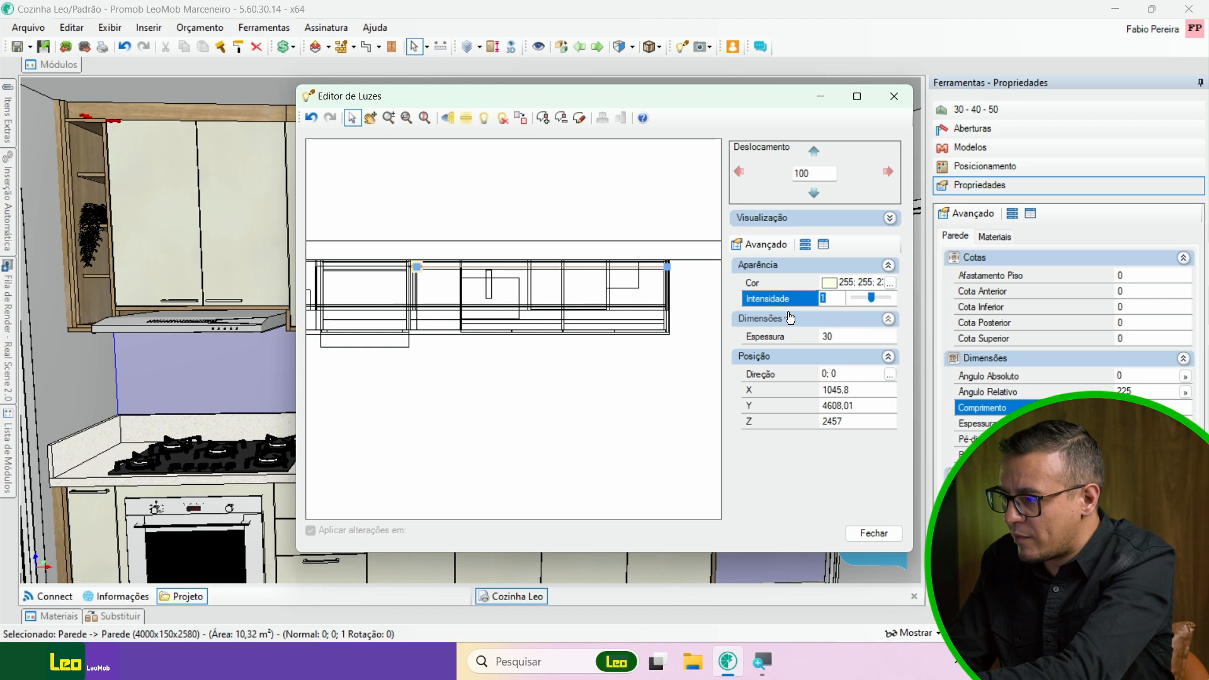
text(0,3)
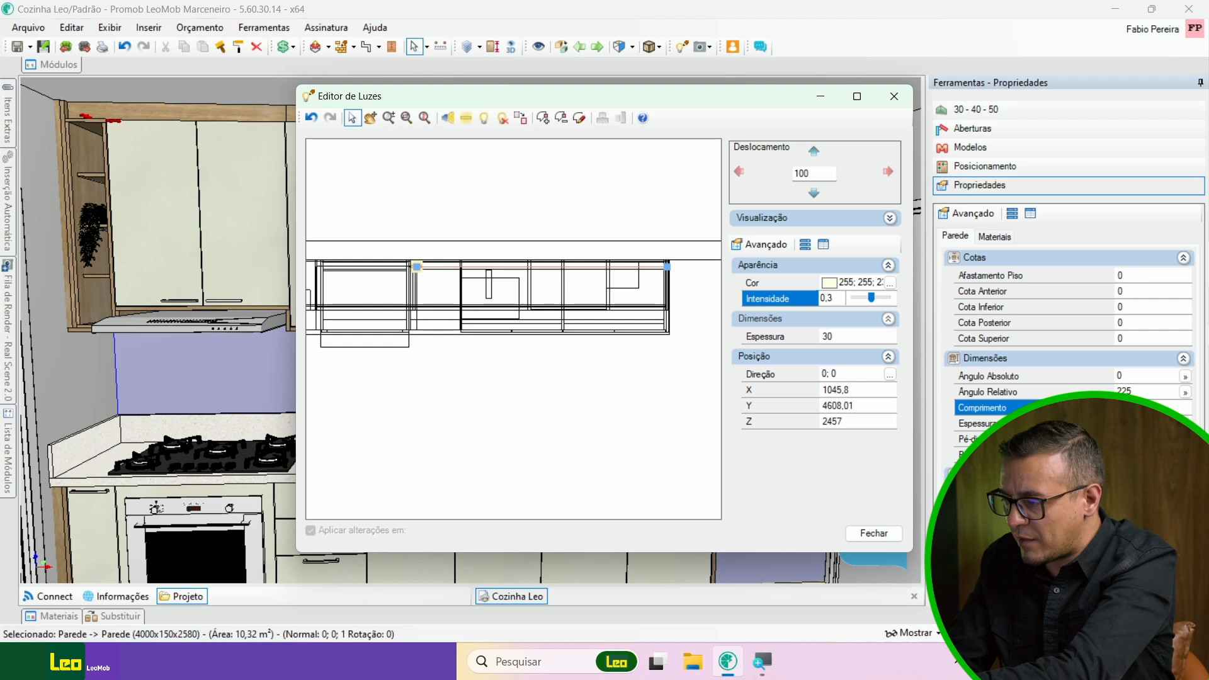
key(Return)
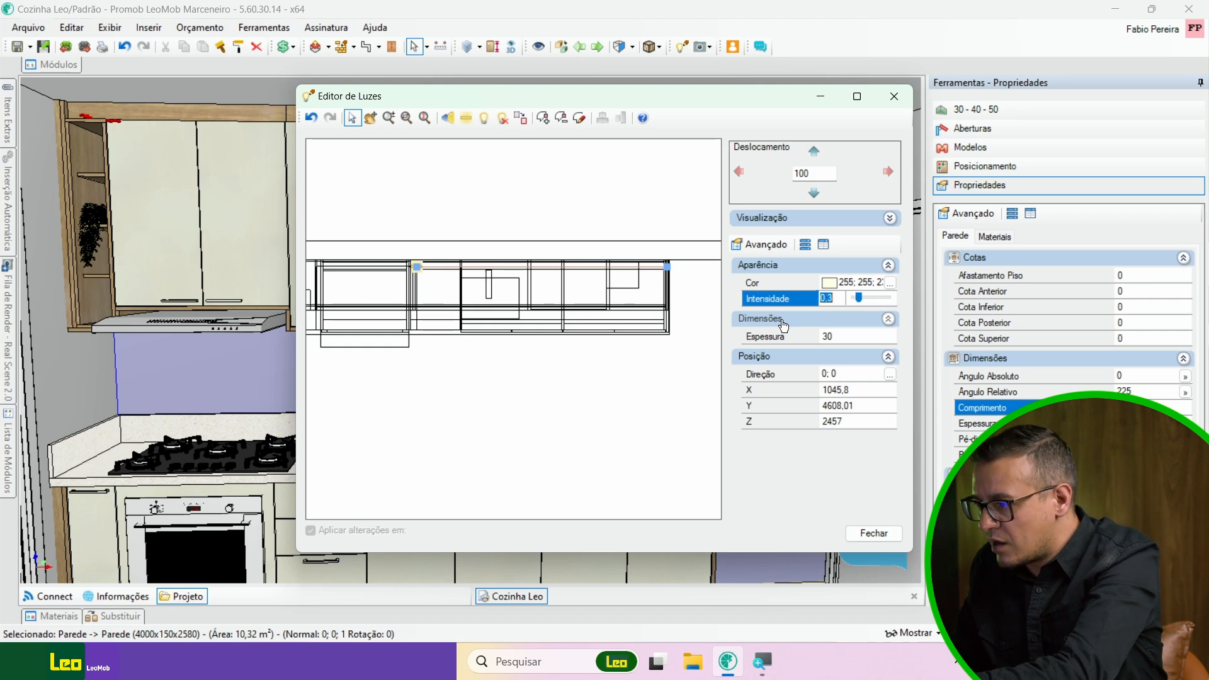
click(848, 337)
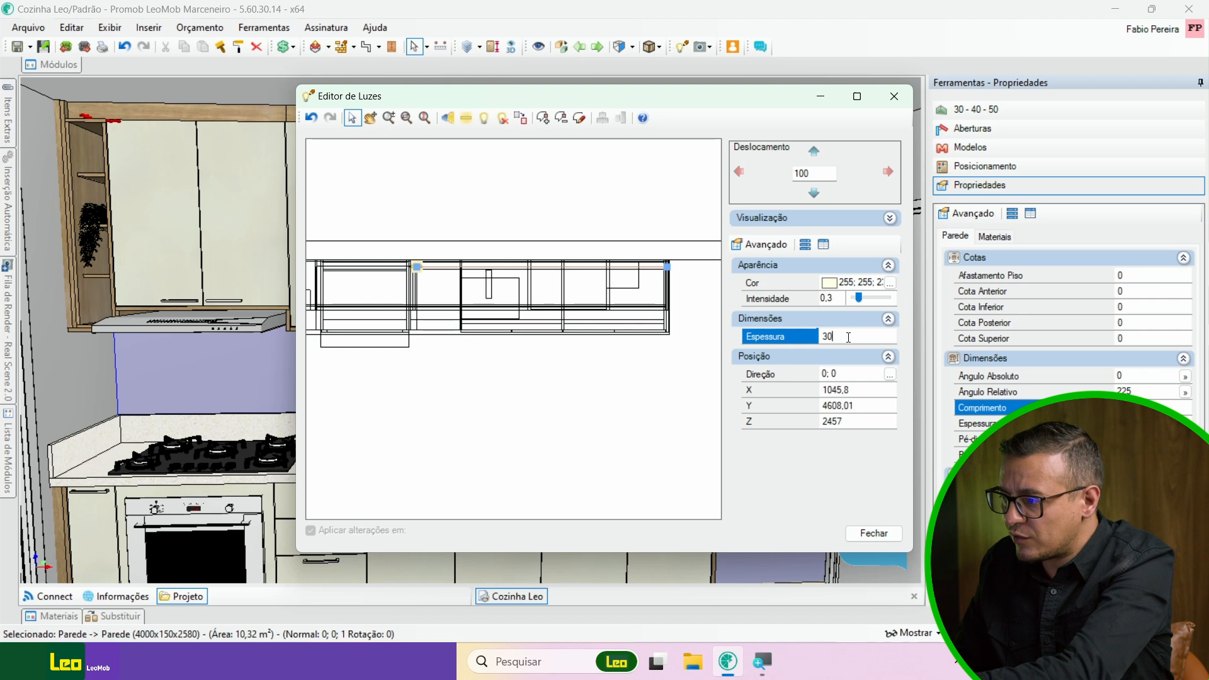
drag(851, 336, 769, 335)
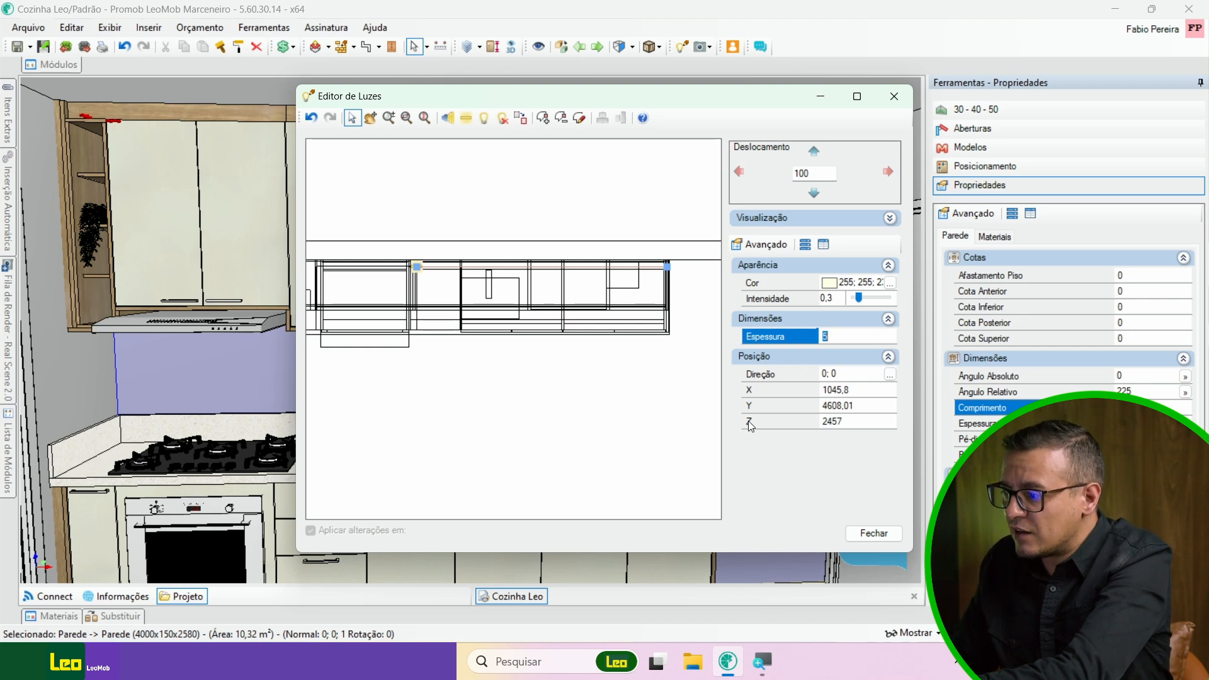
- Set the linear light's Z position to 1500 and close the Editor de Luzes
click(849, 420)
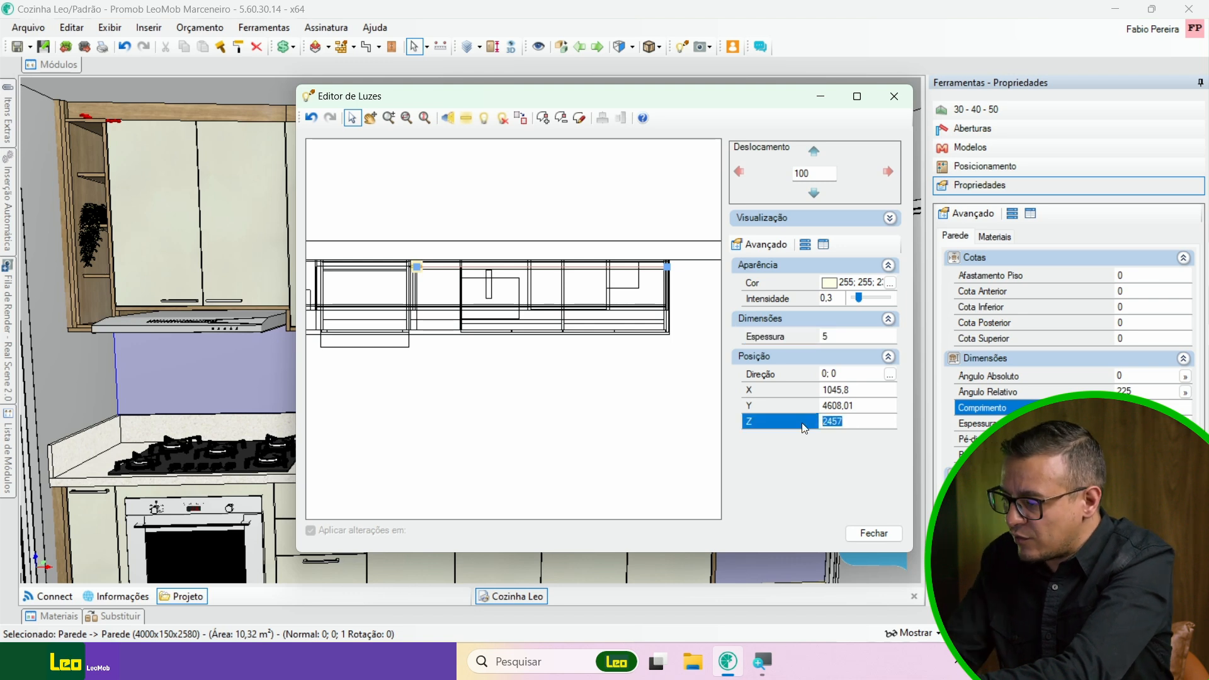
text(1500)
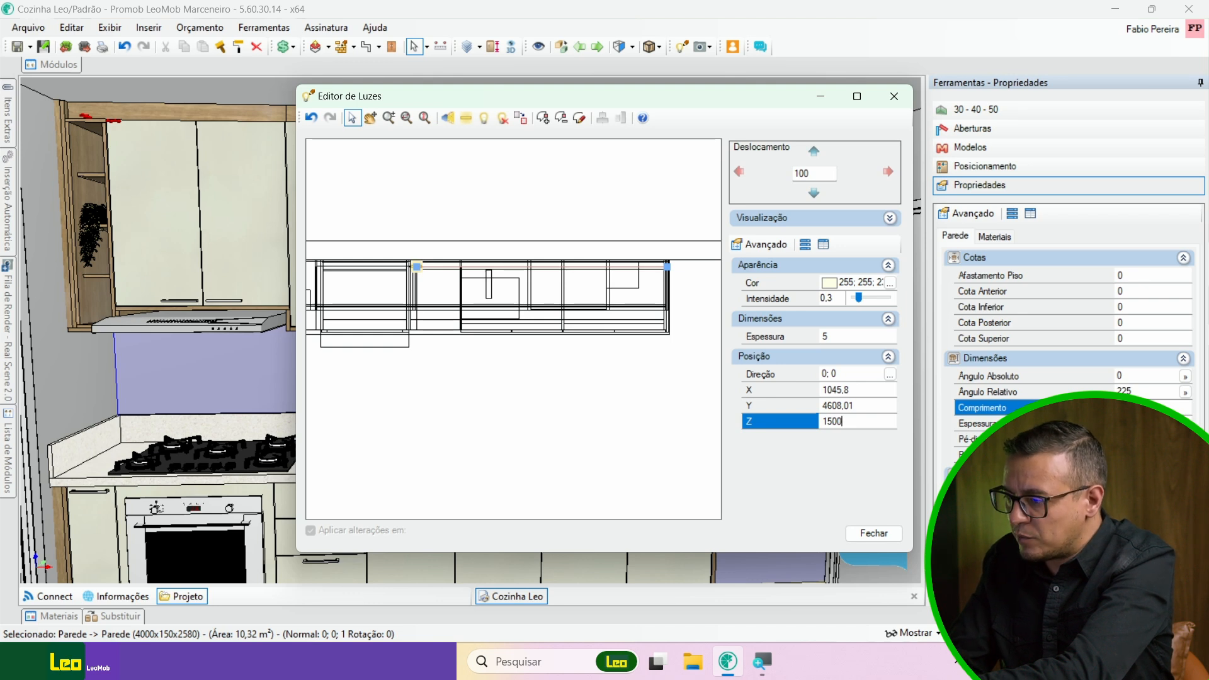
key(Return)
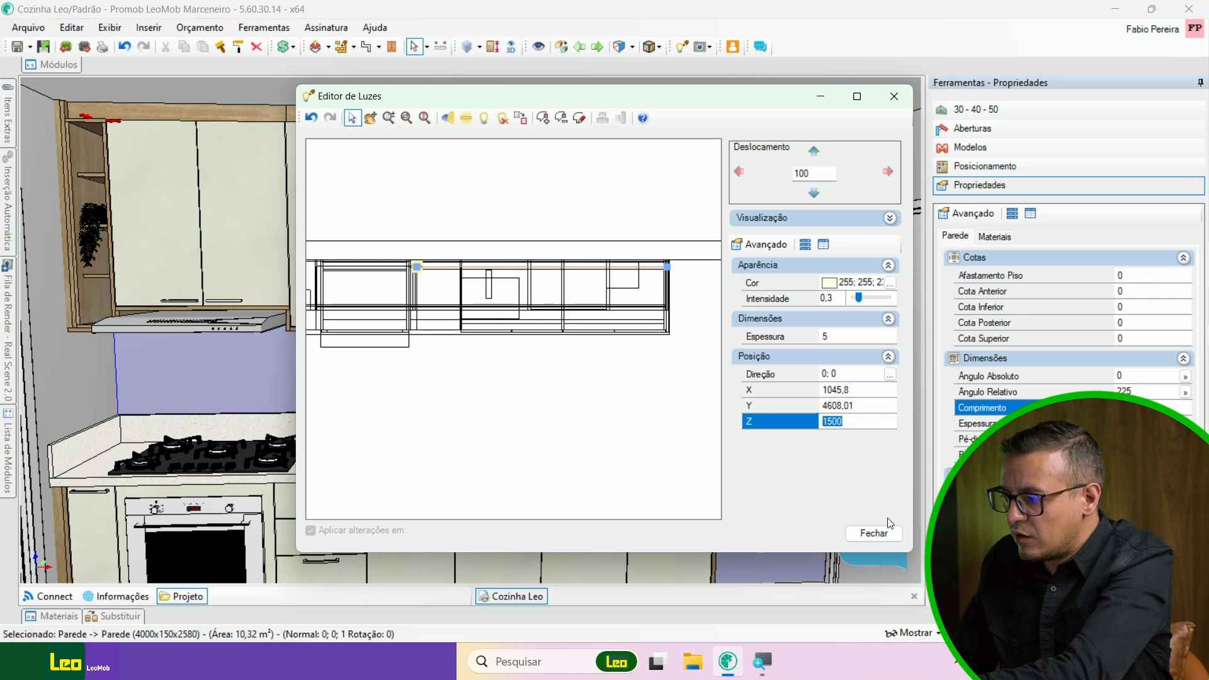
click(872, 534)
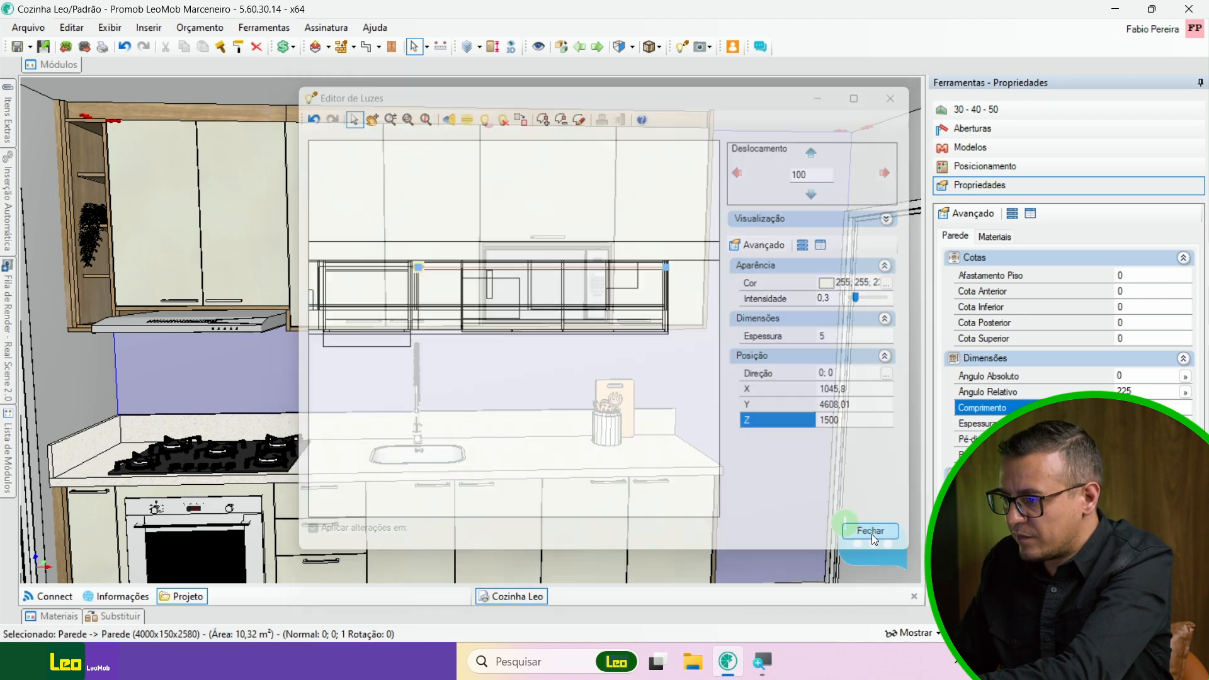
- Select the linear light beneath the wall cabinets in 3D and shift it down by 5 with Movimentação
scroll(470, 353, up, 5)
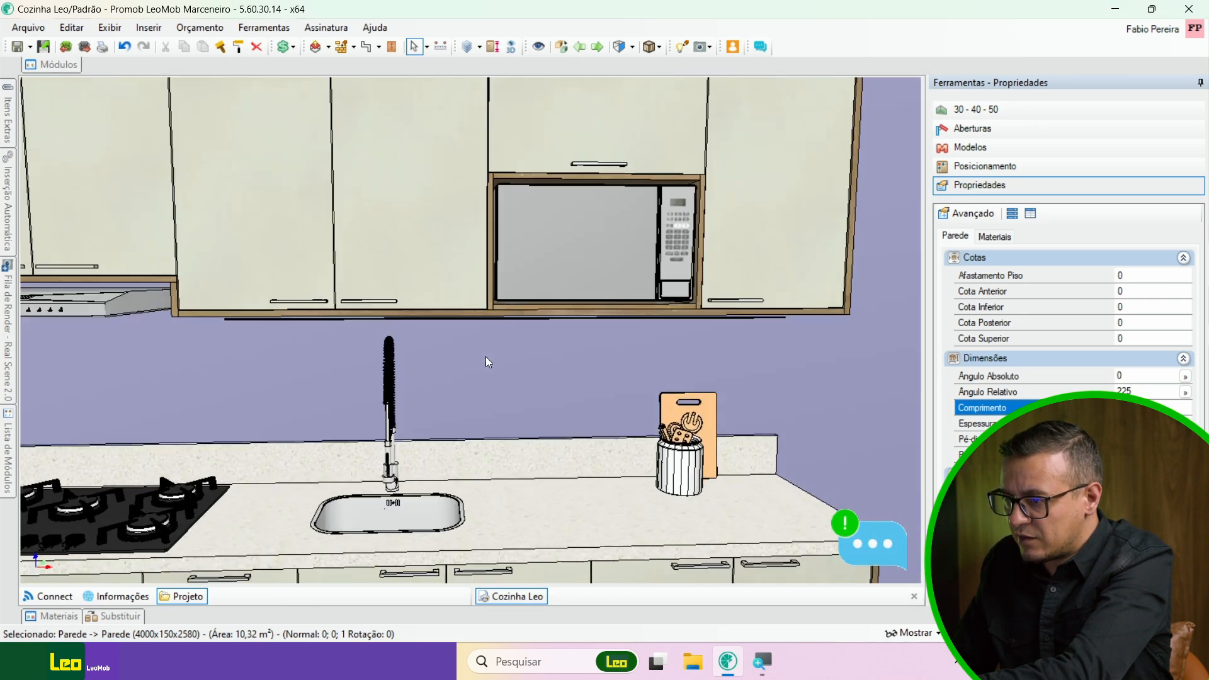
middle_drag(459, 316, 396, 321)
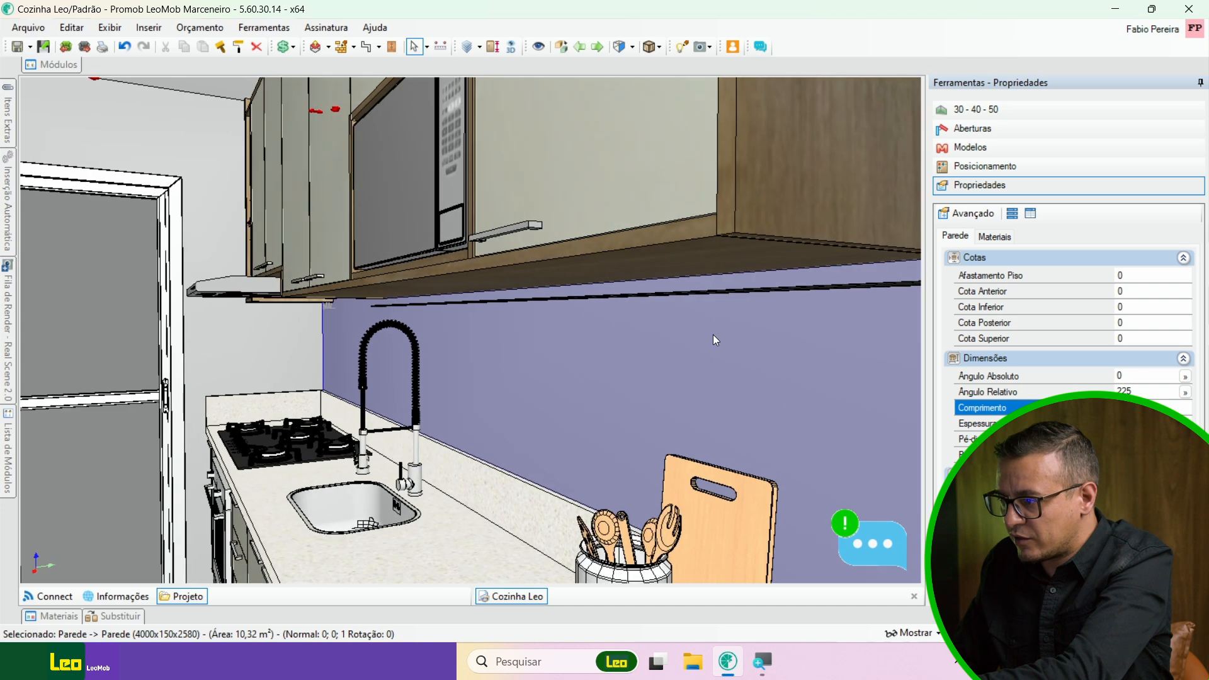
middle_drag(715, 340, 467, 331)
mouse_move(562, 268)
middle_down()
mouse_move(579, 277)
mouse_move(516, 283)
mouse_move(557, 277)
middle_up()
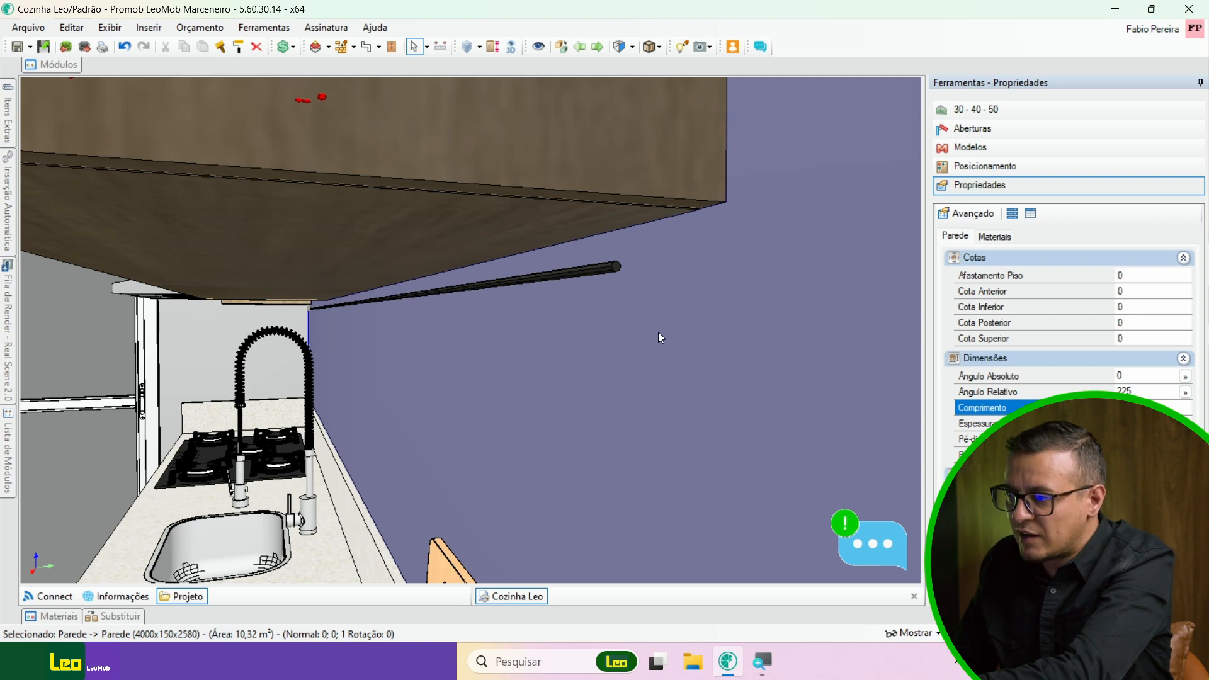
middle_drag(659, 337, 540, 301)
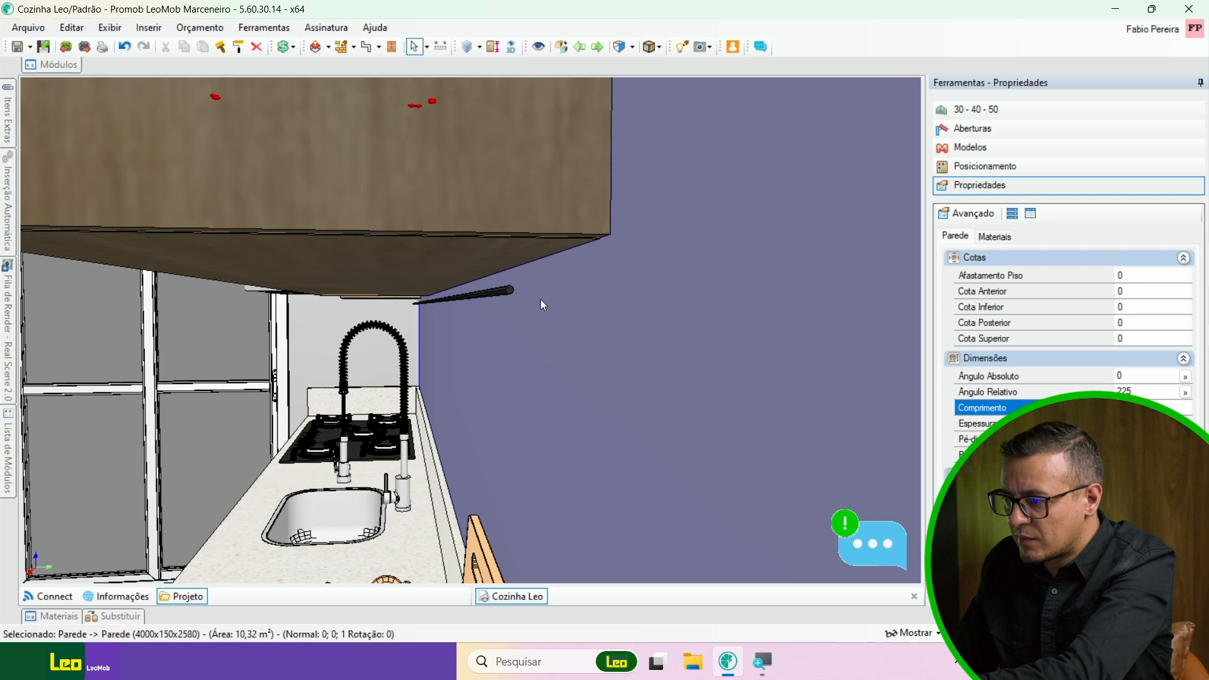
click(508, 291)
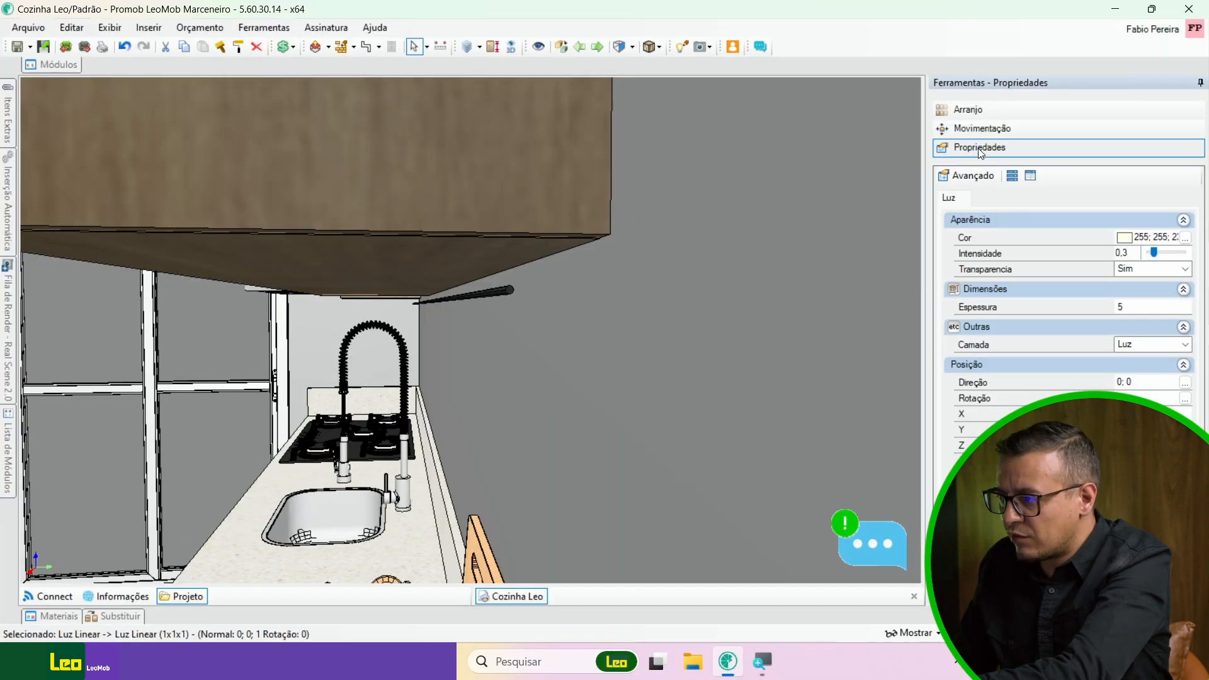
click(988, 128)
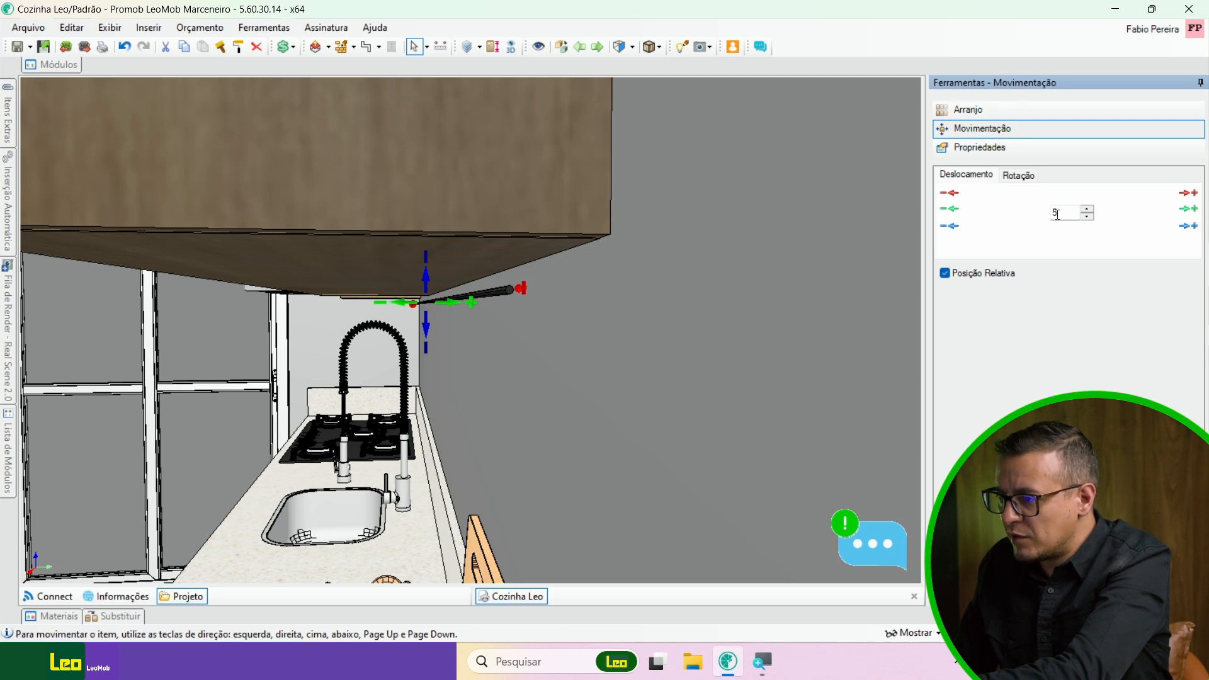
click(948, 226)
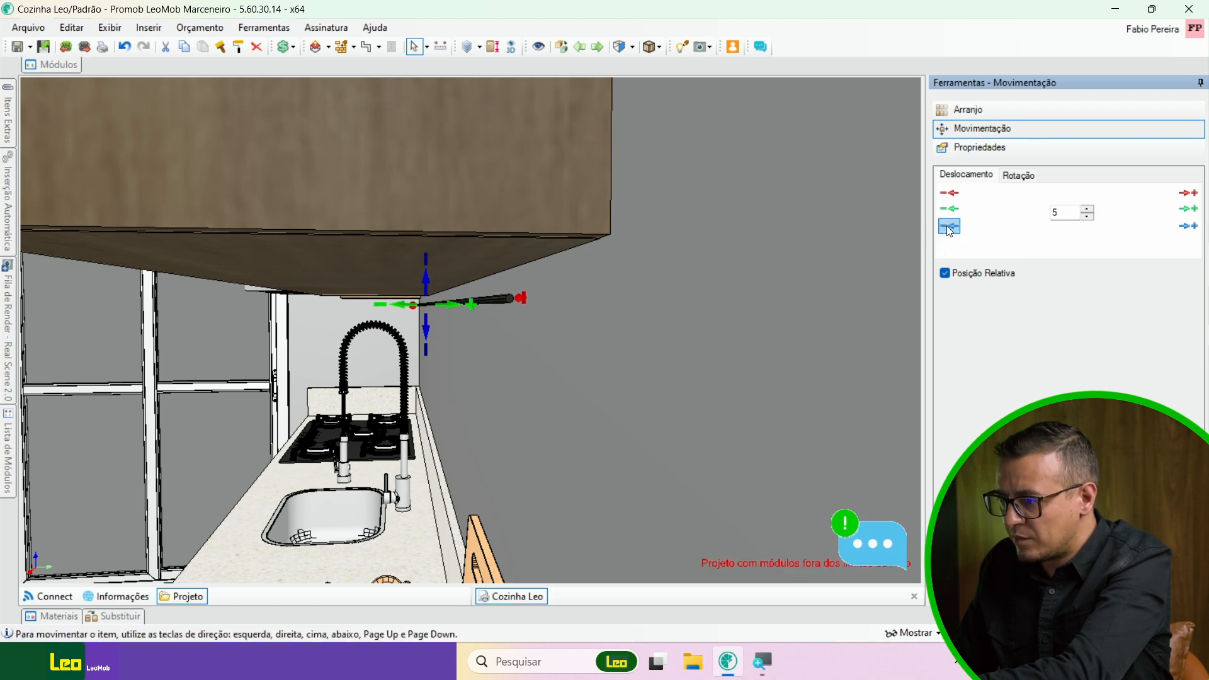
- Raise the linear light in increments of 5 until it meets the underside of the wall cabinets
middle_drag(403, 282, 507, 285)
click(1190, 228)
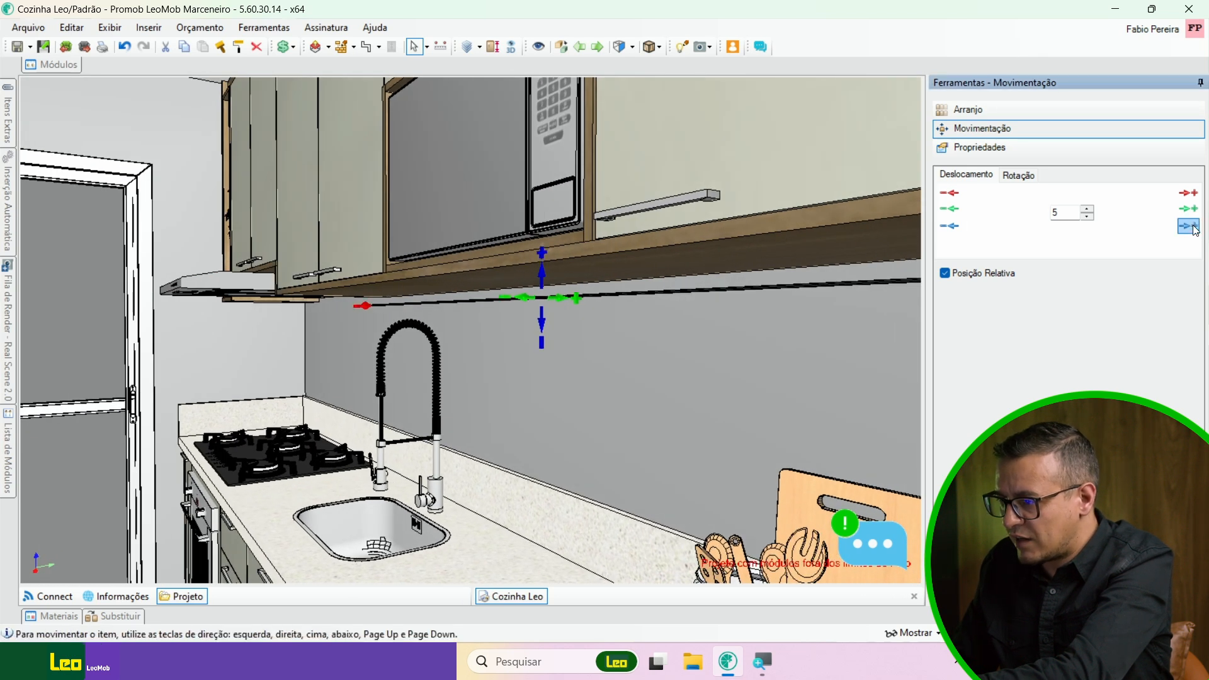
click(1190, 227)
click(1190, 227)
click(1190, 227)
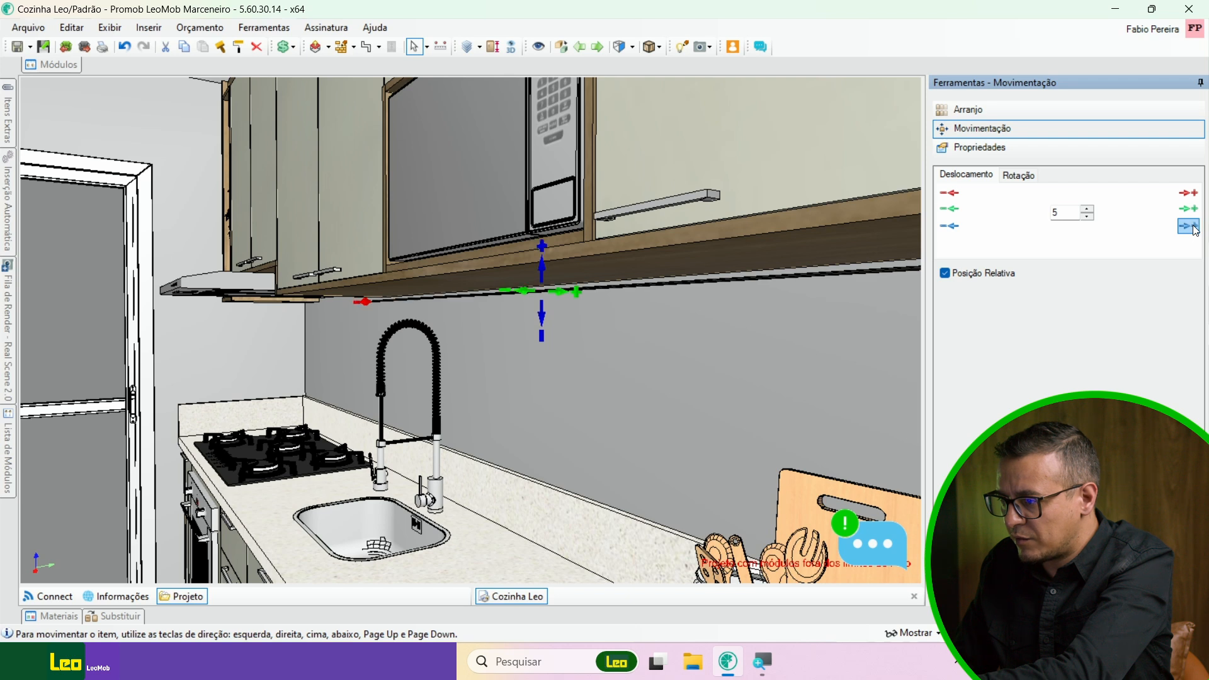
click(1190, 228)
- Shift the linear light toward the back wall in increments of 5 until it sits against the wall
middle_drag(655, 331, 548, 296)
scroll(572, 228, up, 1)
middle_drag(573, 225, 580, 253)
middle_drag(812, 297, 724, 277)
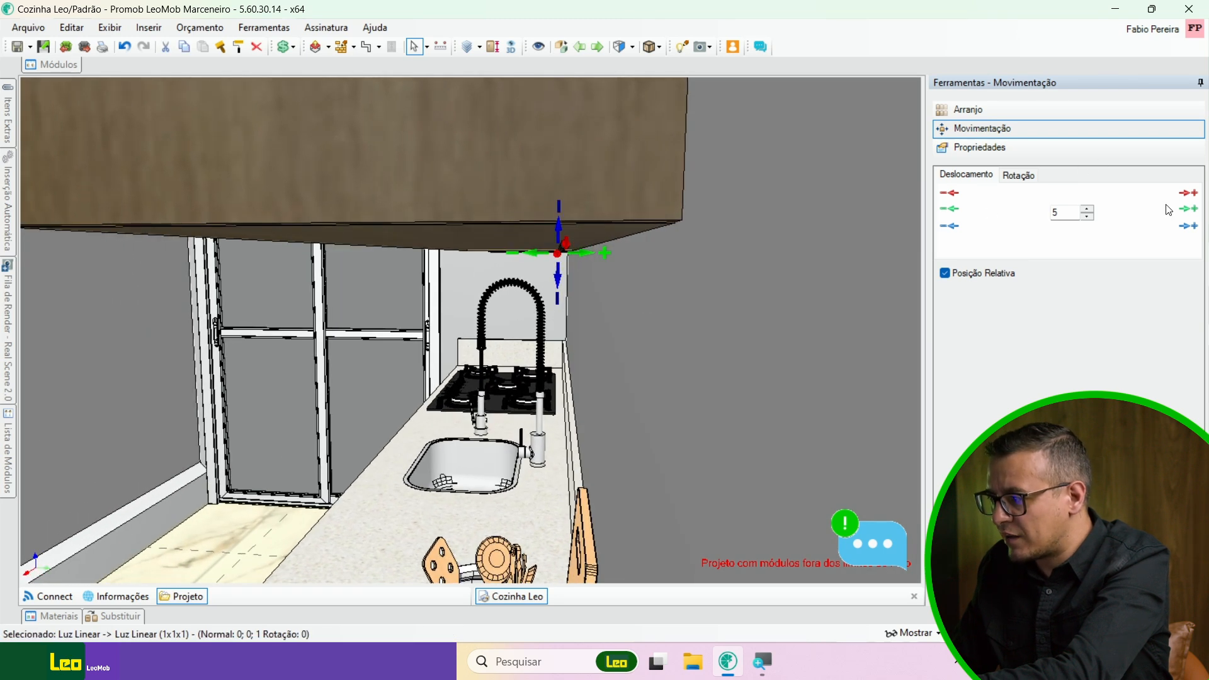
middle_drag(652, 274, 575, 289)
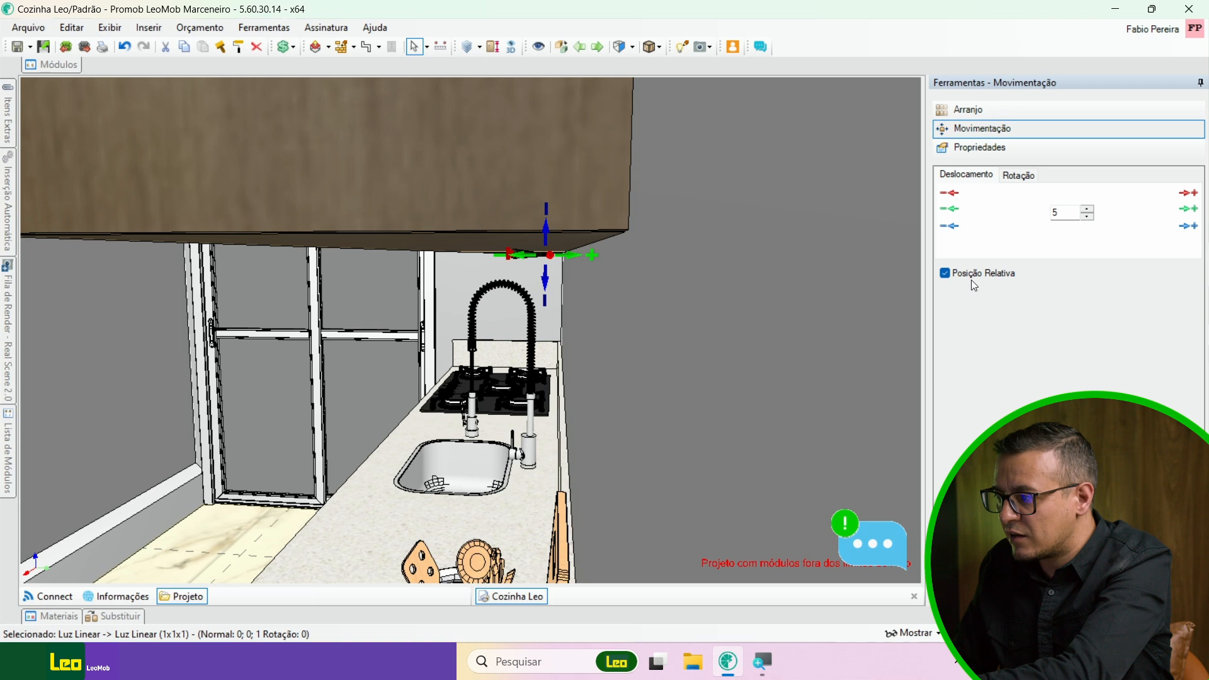
click(1192, 215)
click(1191, 214)
click(1192, 214)
click(1192, 214)
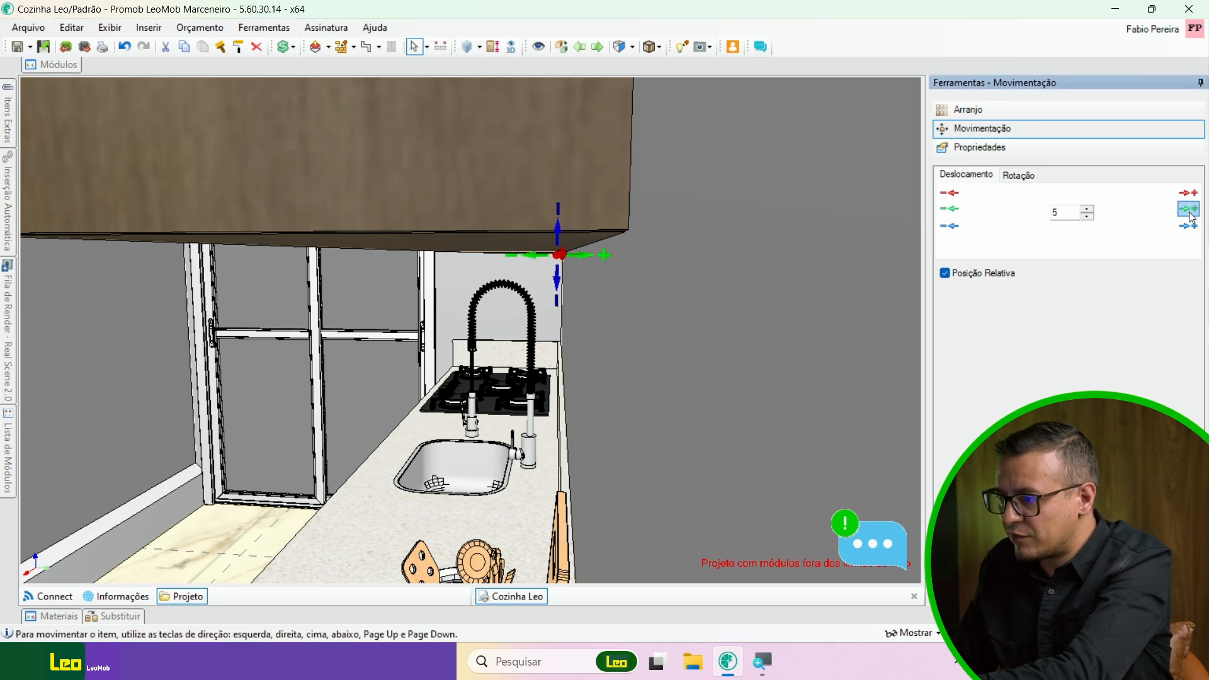
click(1191, 214)
click(1191, 217)
click(1192, 218)
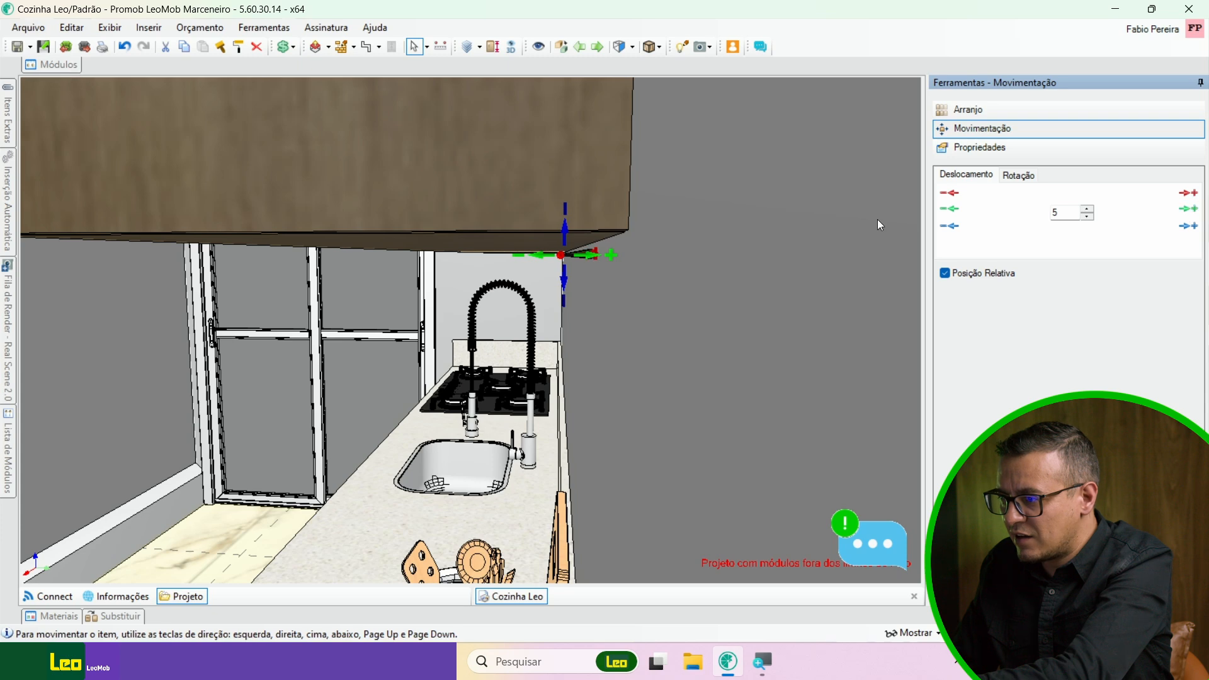
- Examine the finished kitchen and the linear light's placement from the front, with nothing selected
middle_drag(588, 302, 709, 310)
scroll(648, 337, down, 5)
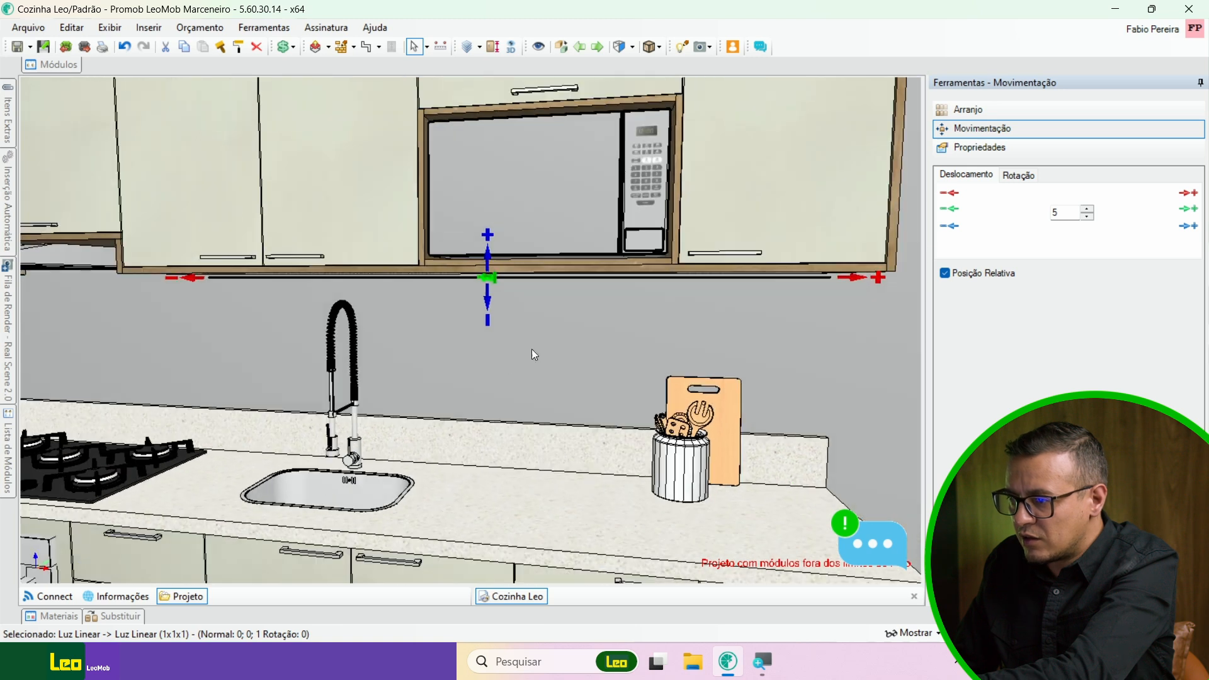
middle_drag(501, 356, 585, 348)
scroll(550, 378, down, 5)
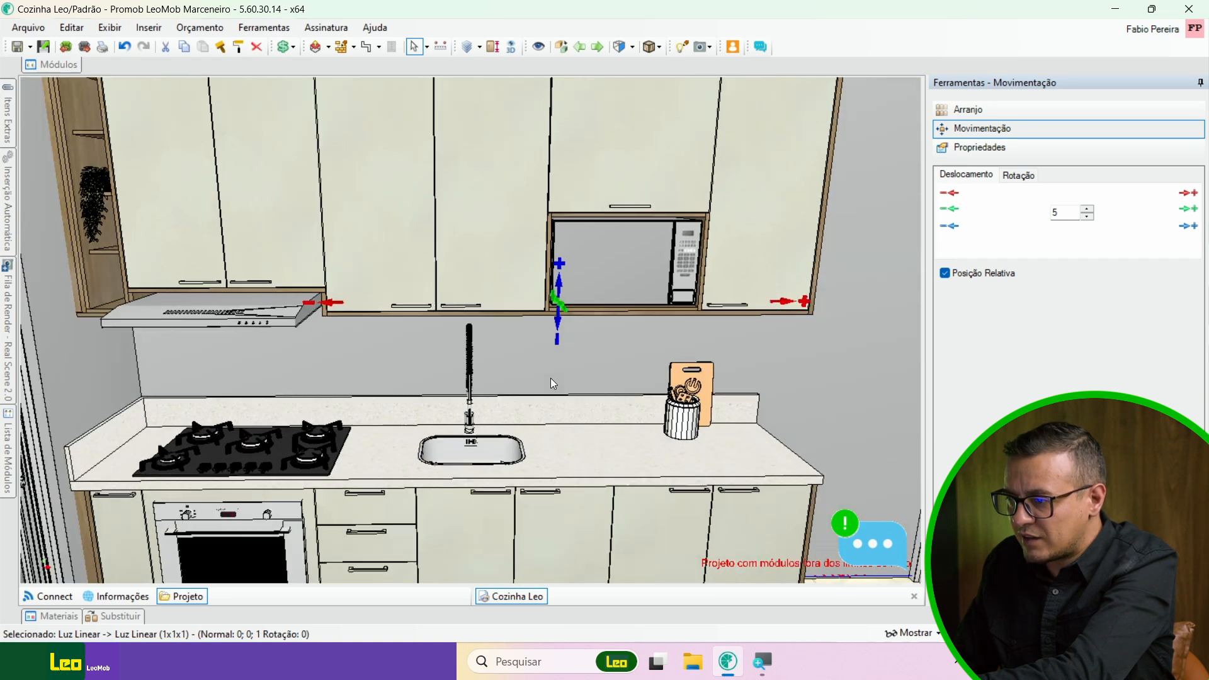
click(549, 376)
scroll(550, 372, down, 3)
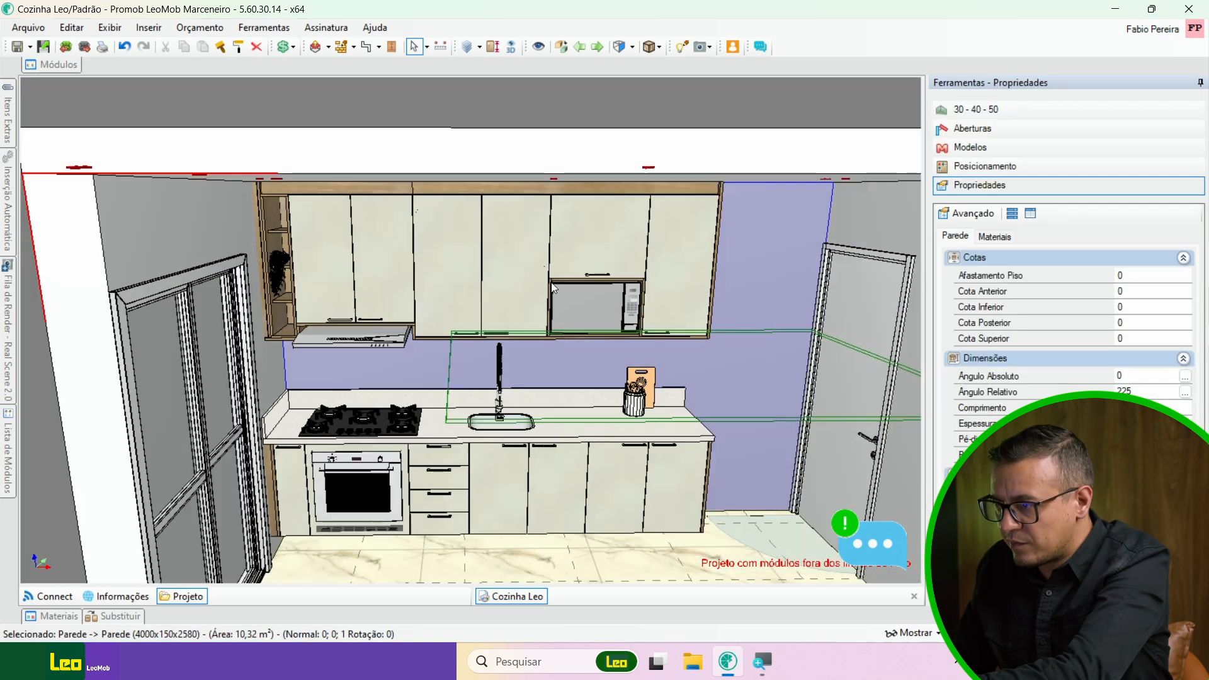
click(505, 108)
middle_drag(508, 444, 474, 340)
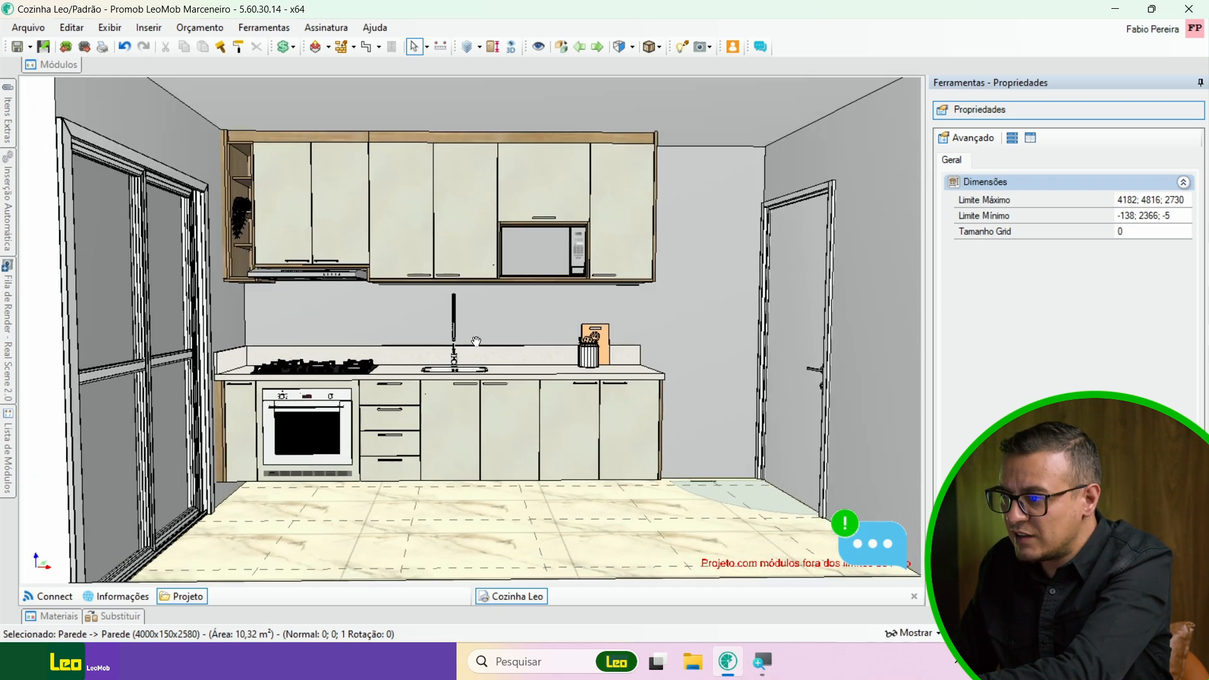
scroll(476, 340, up, 1)
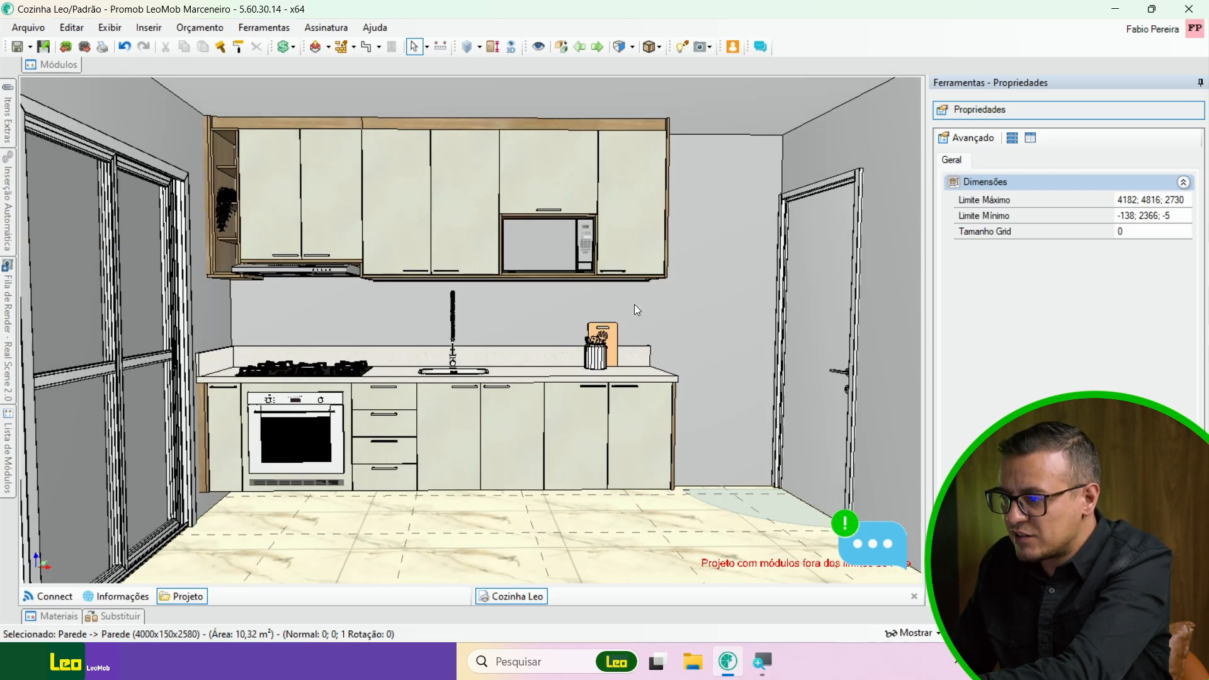
middle_drag(459, 299, 538, 357)
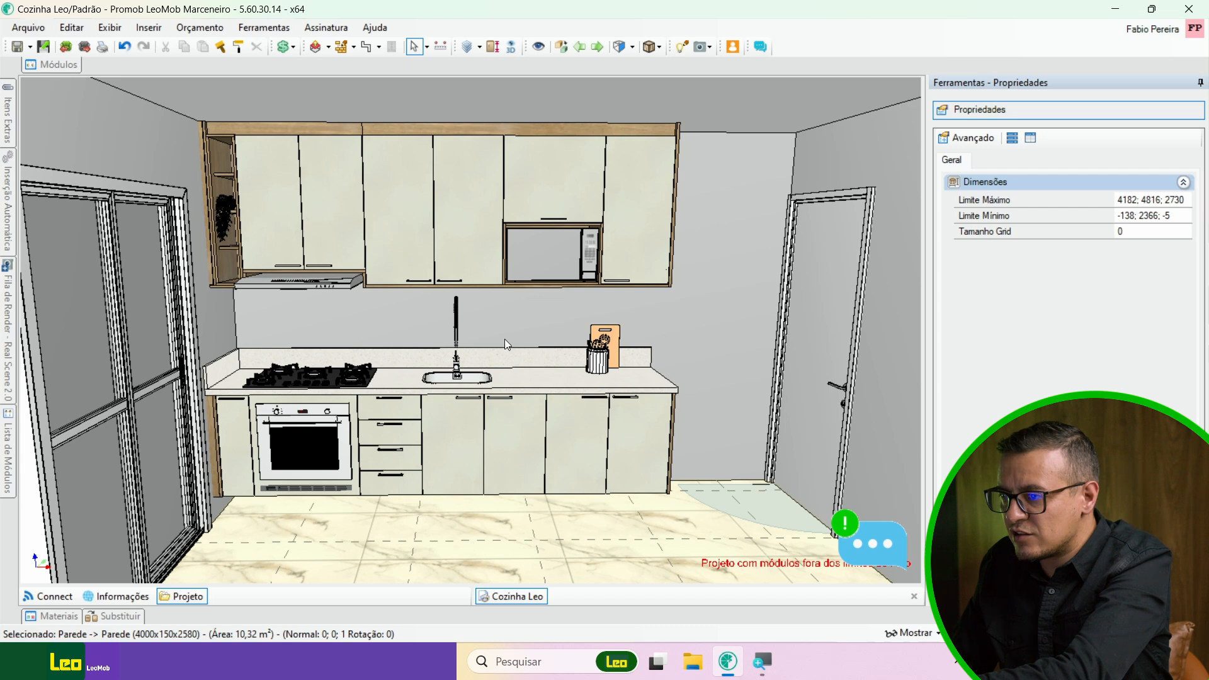
middle_drag(465, 335, 440, 316)
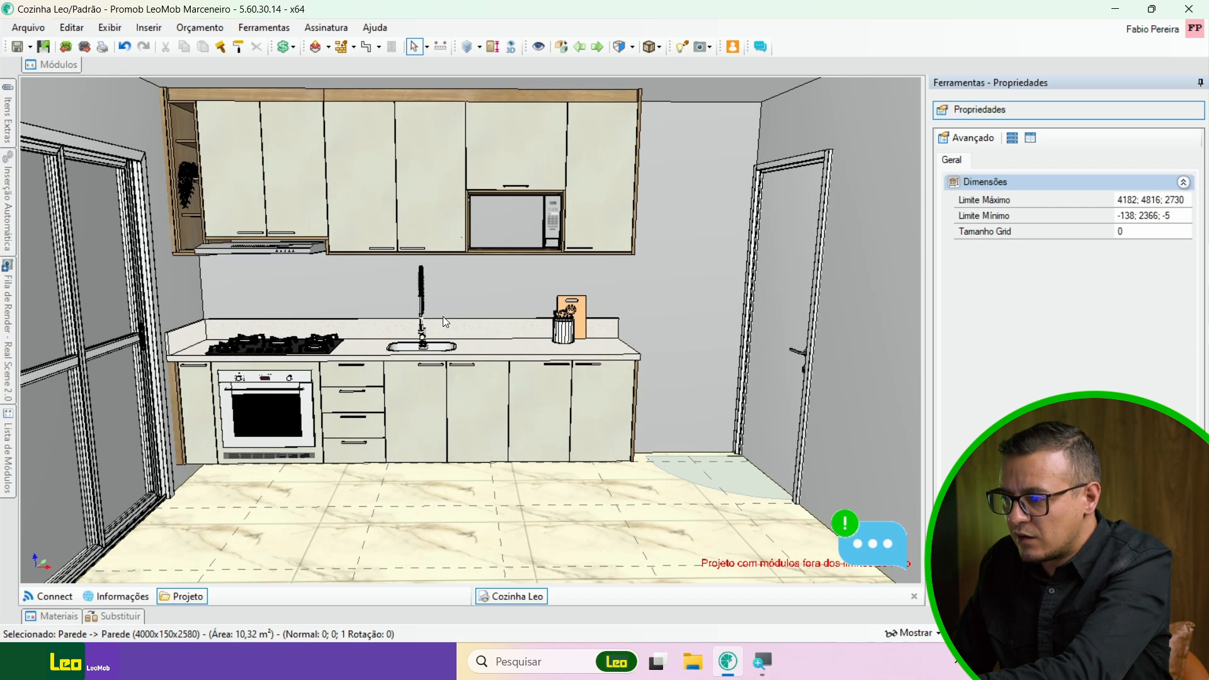
scroll(443, 318, down, 5)
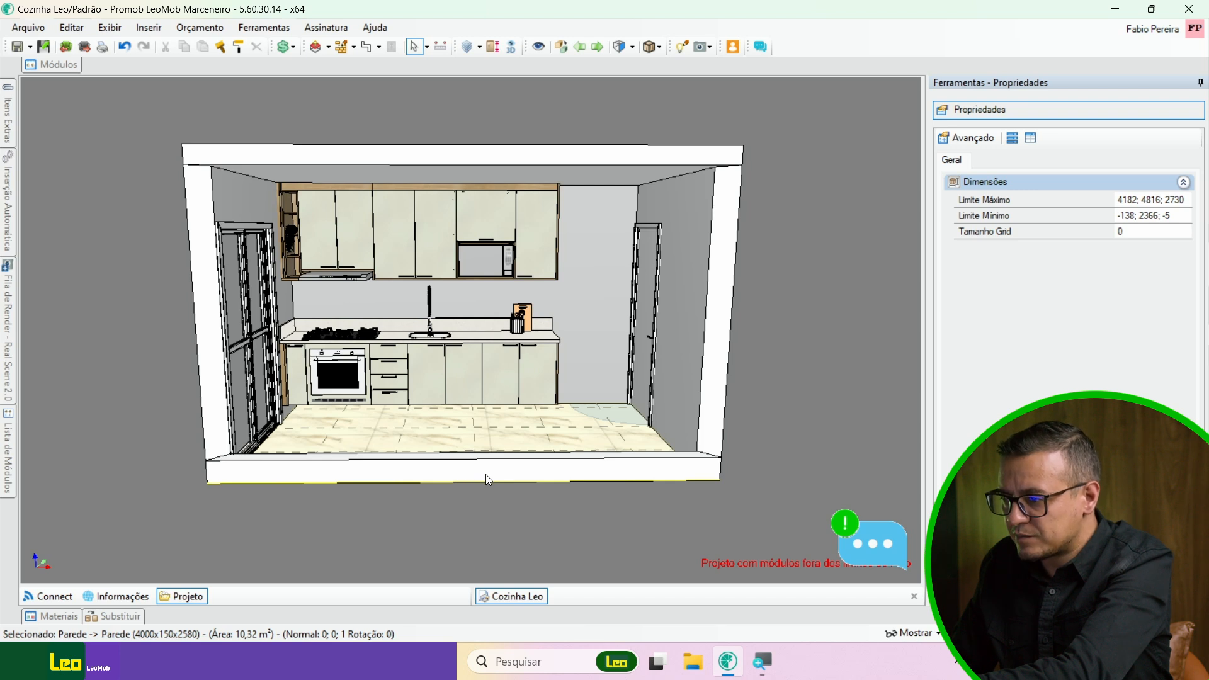
- Raise the lowered front wall to its full height and view it straight on
click(485, 474)
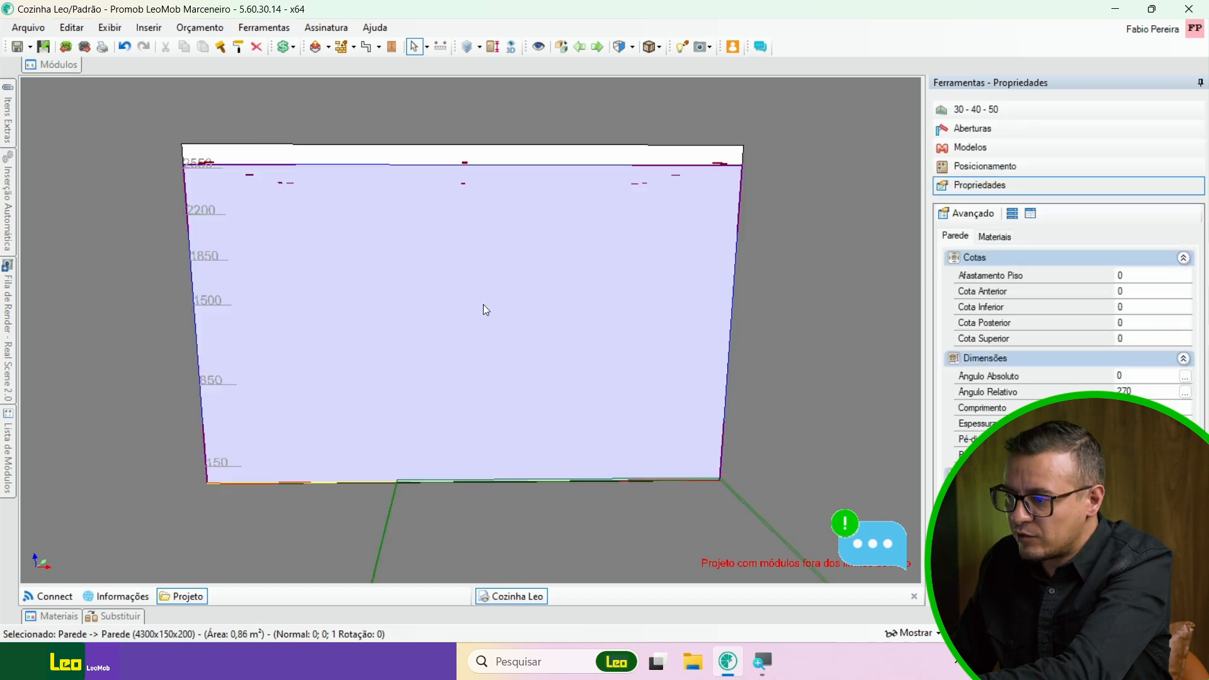
double_click(470, 299)
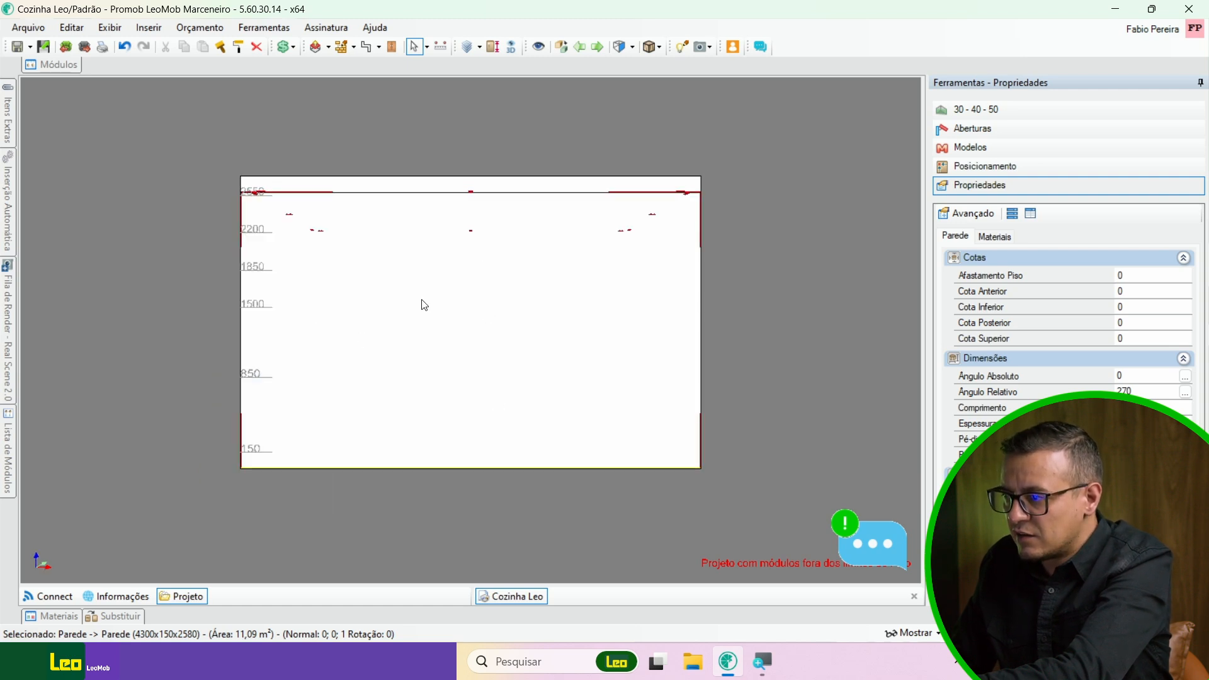
- Frame the kitchen in the dynamic view with the target behind the back wall, the observer closer, and front clipping of 2385,07 inside the front wall
click(539, 47)
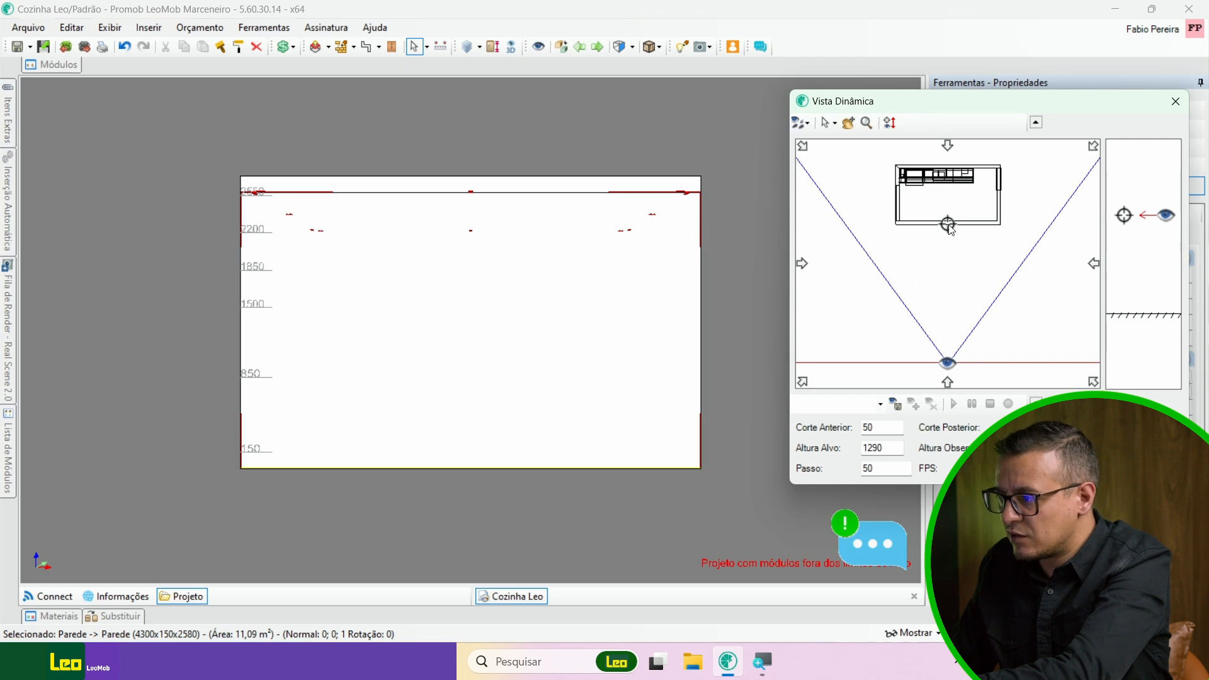
drag(951, 229, 944, 156)
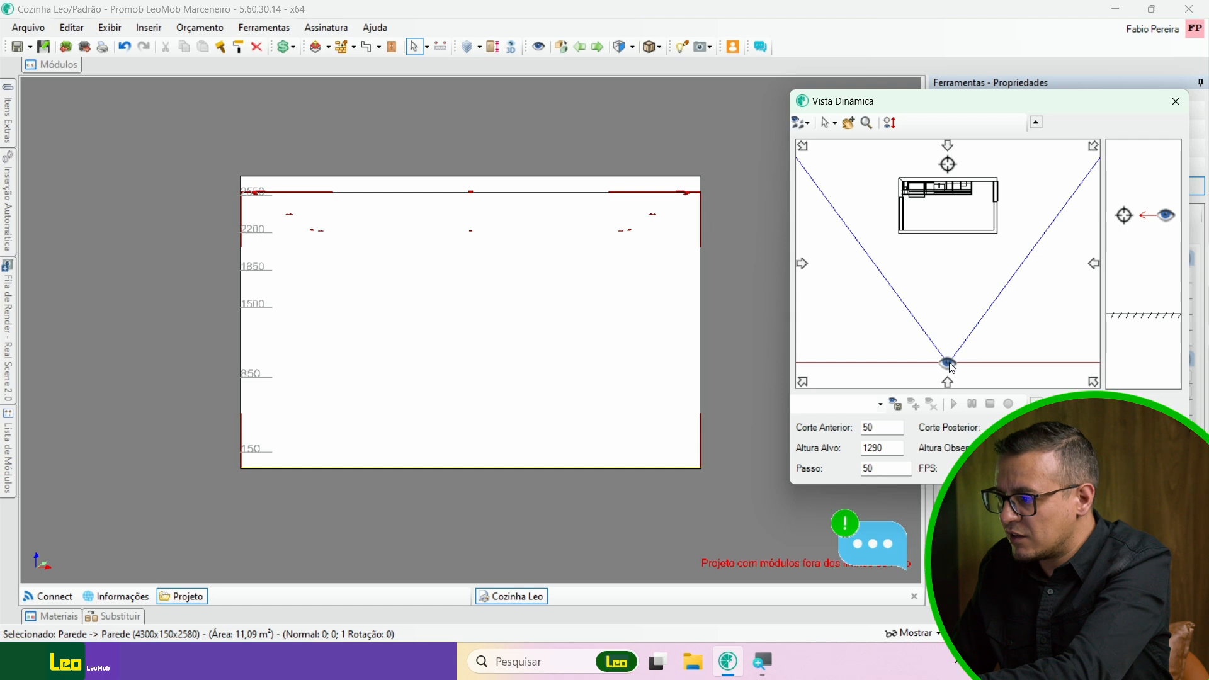
drag(951, 369, 949, 286)
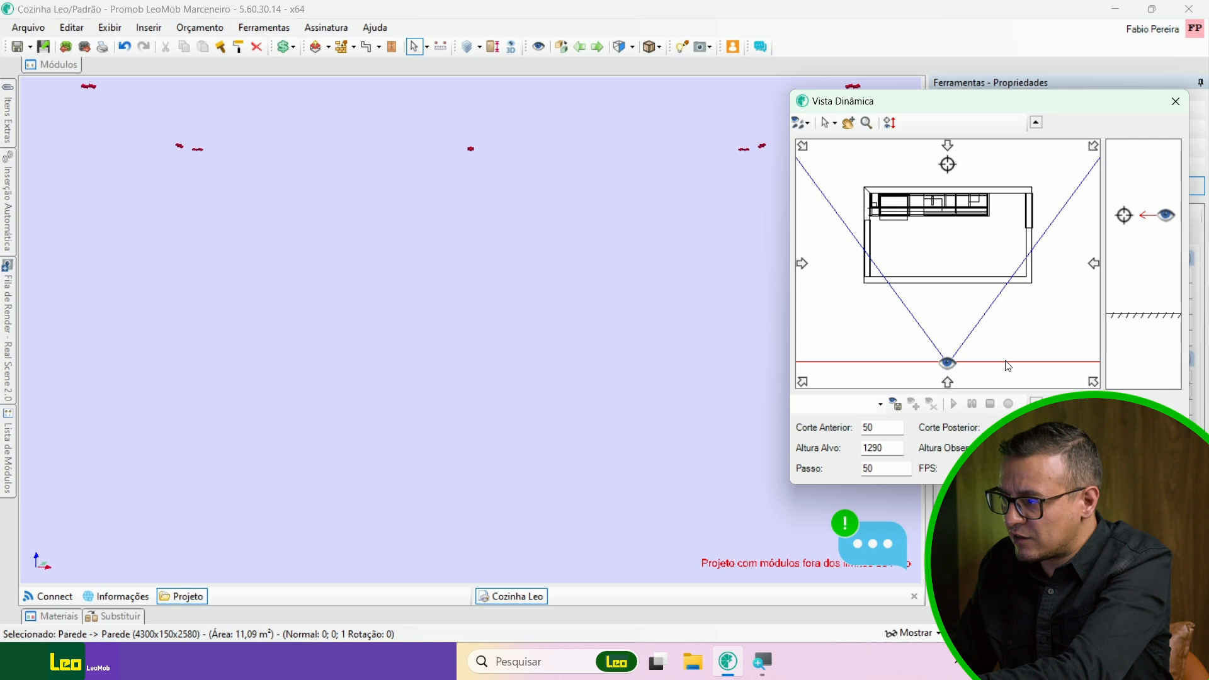
drag(1007, 366, 1000, 275)
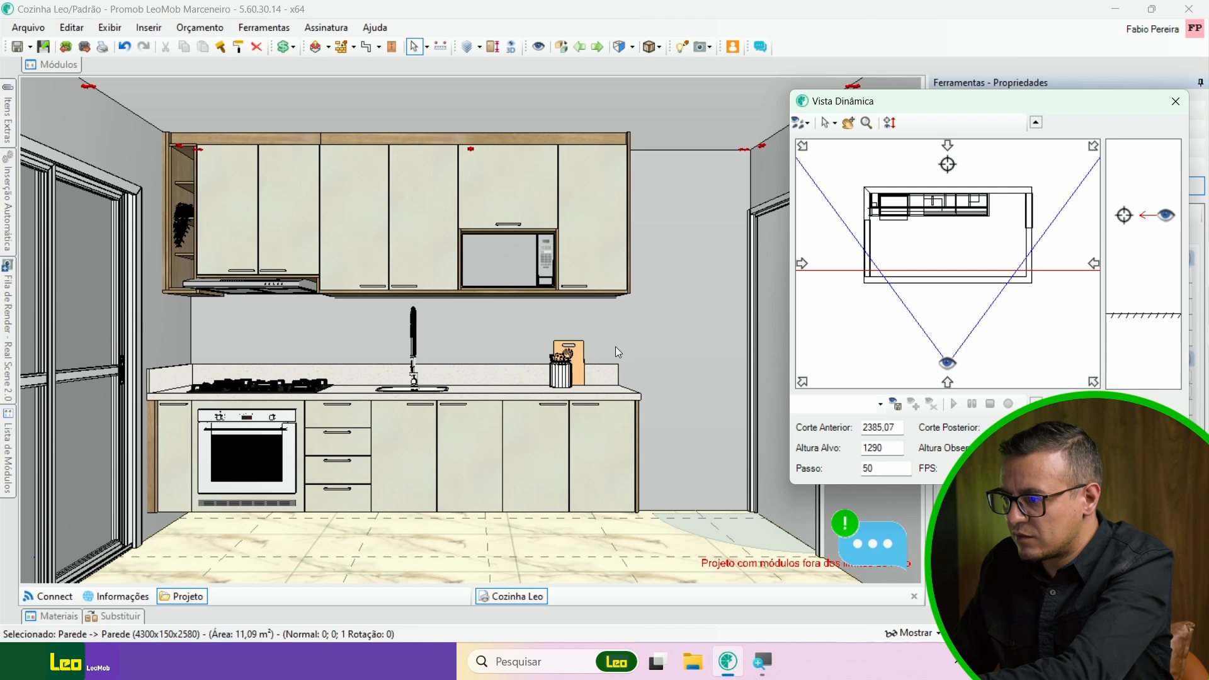
click(1175, 102)
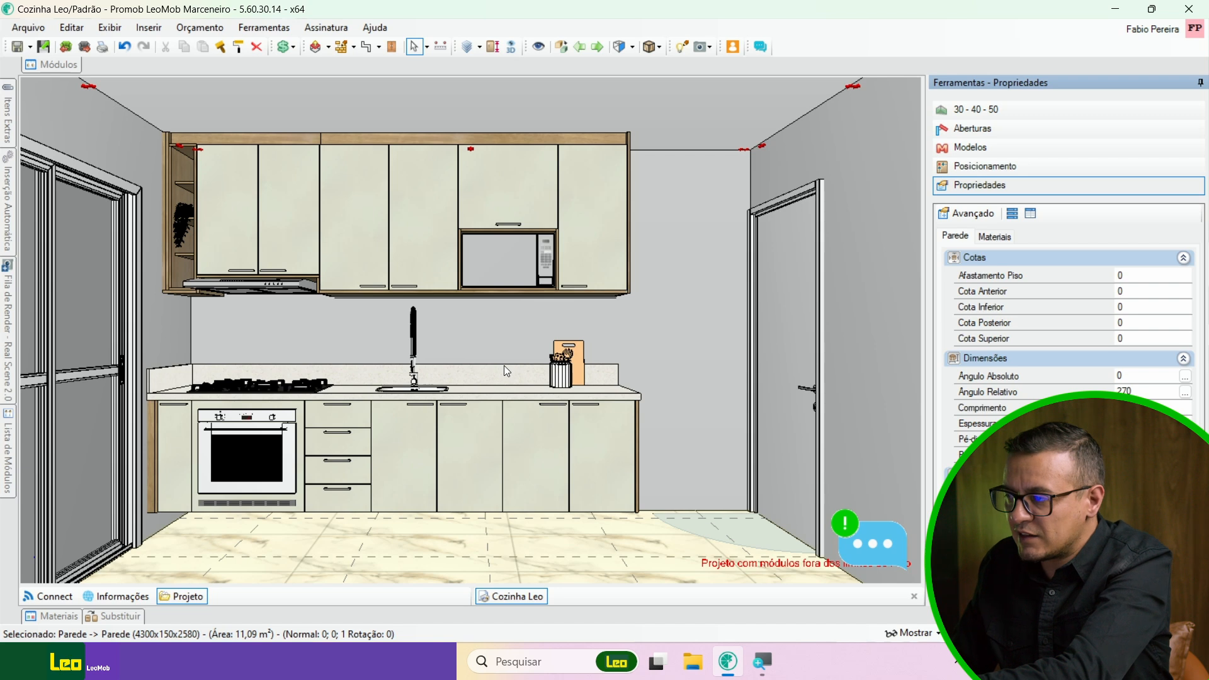
- Render the kitchen with RealScene 2.0 using the Nublado sky theme and Render Final quality, viewing the result in a maximized window
click(712, 49)
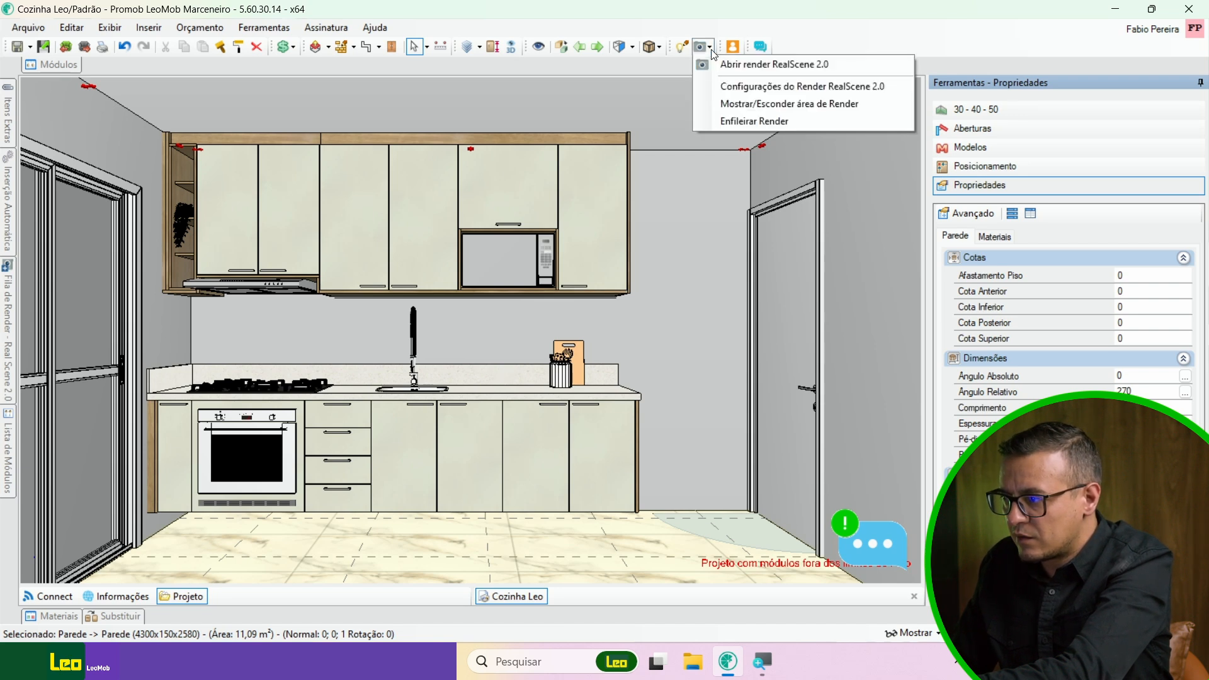
click(743, 88)
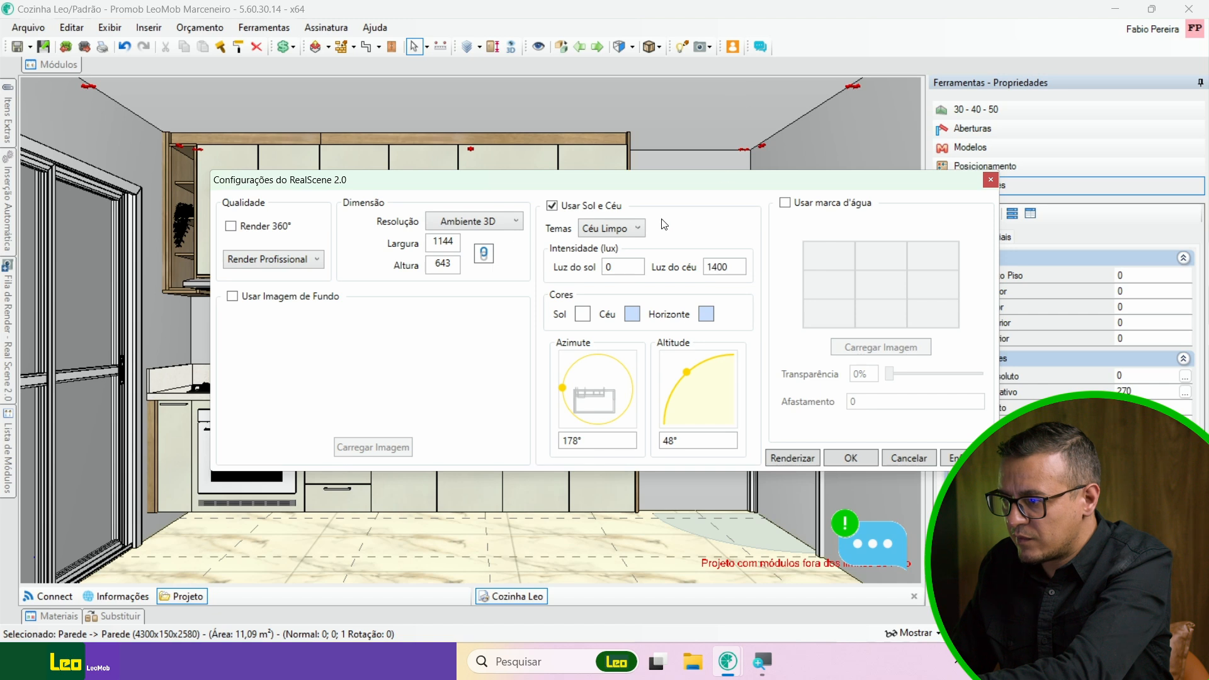
click(637, 230)
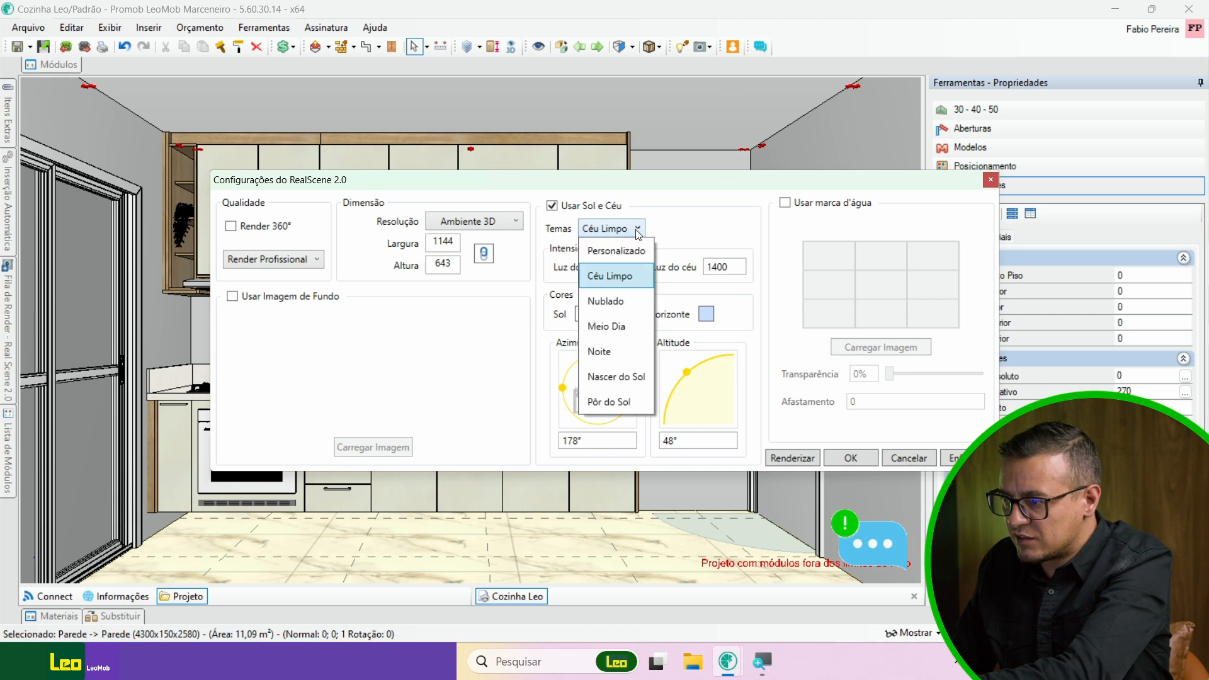
click(626, 301)
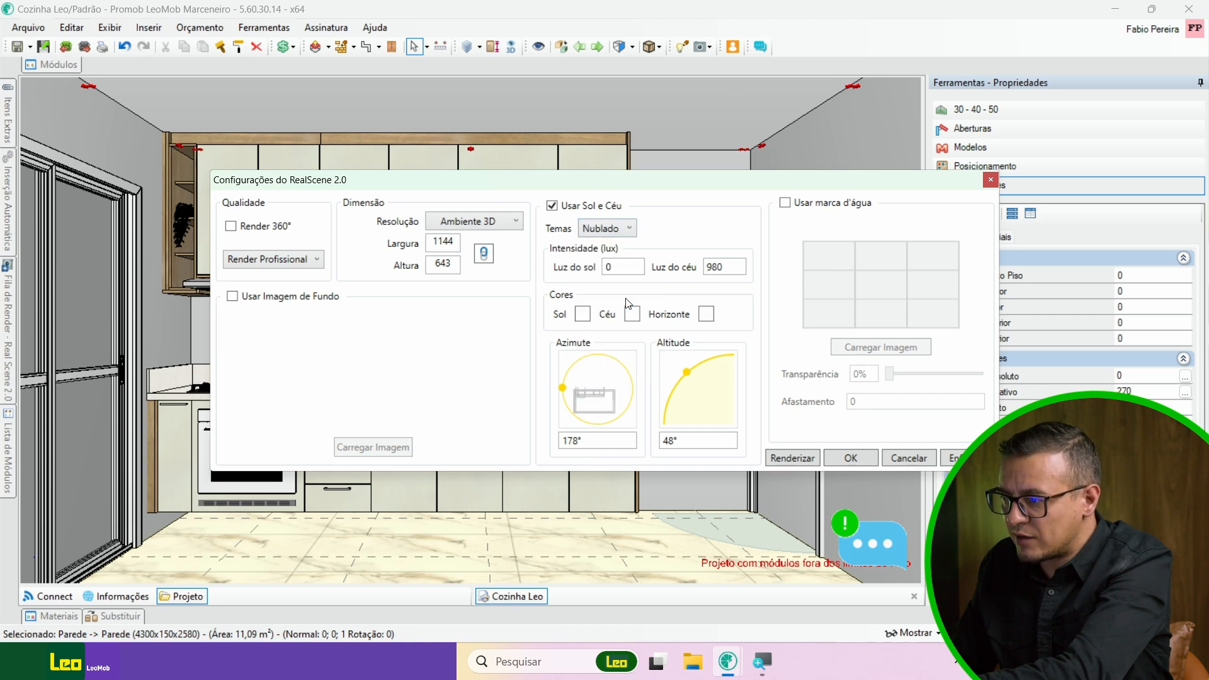
click(297, 264)
click(287, 293)
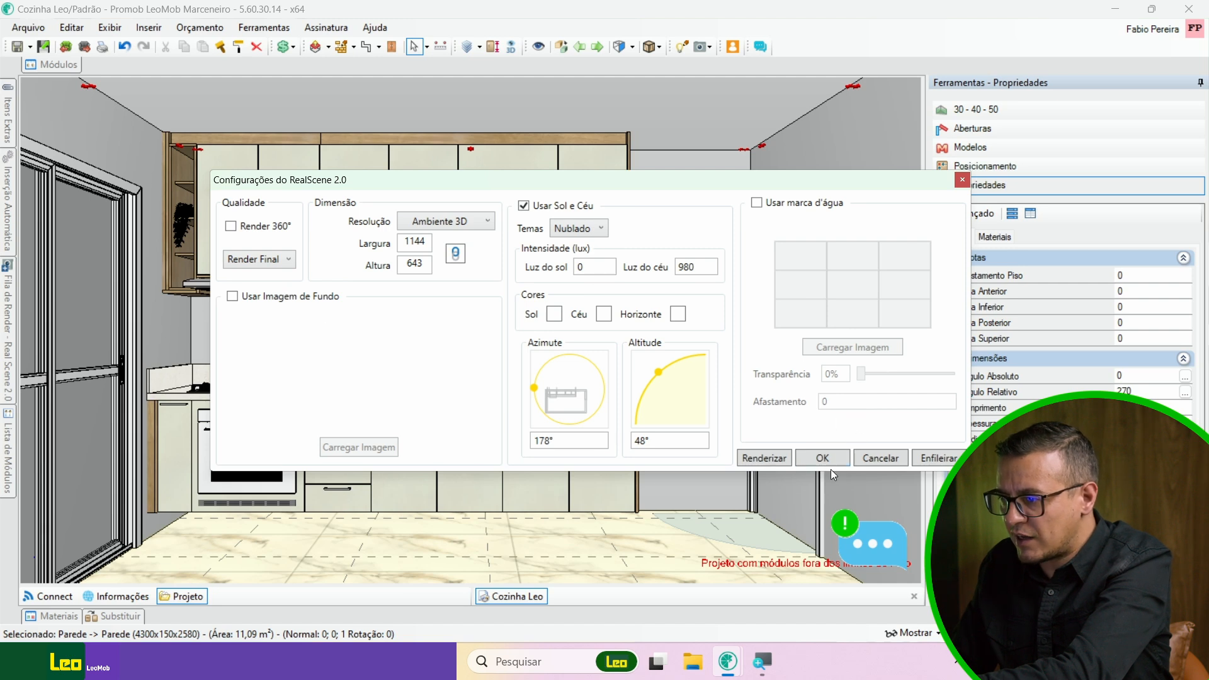
click(766, 459)
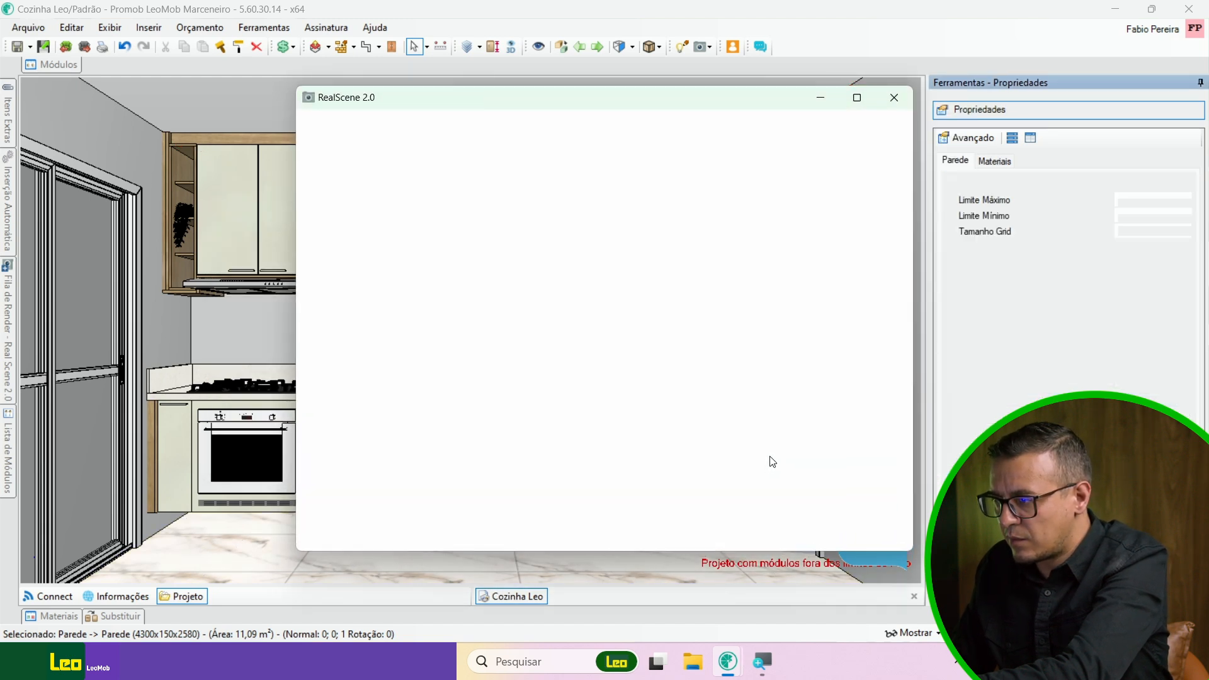
click(858, 99)
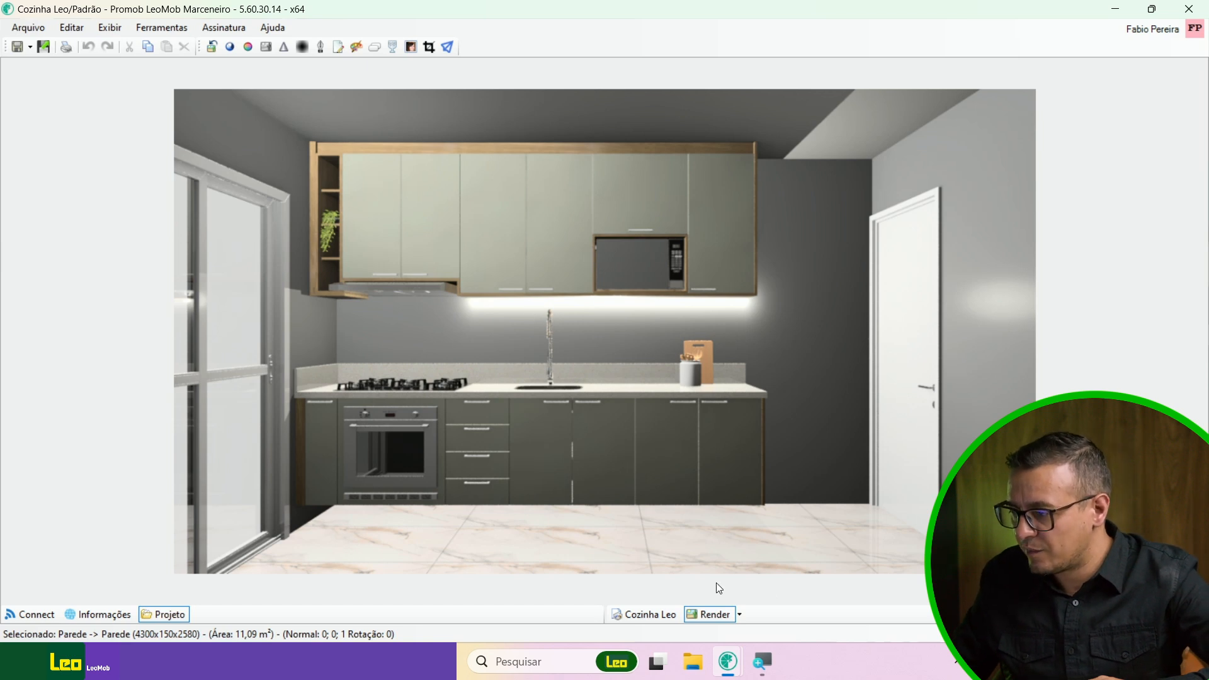
- Return to the Cozinha Leo environment and inspect the three ceiling spotlights' properties in the light editor
click(644, 614)
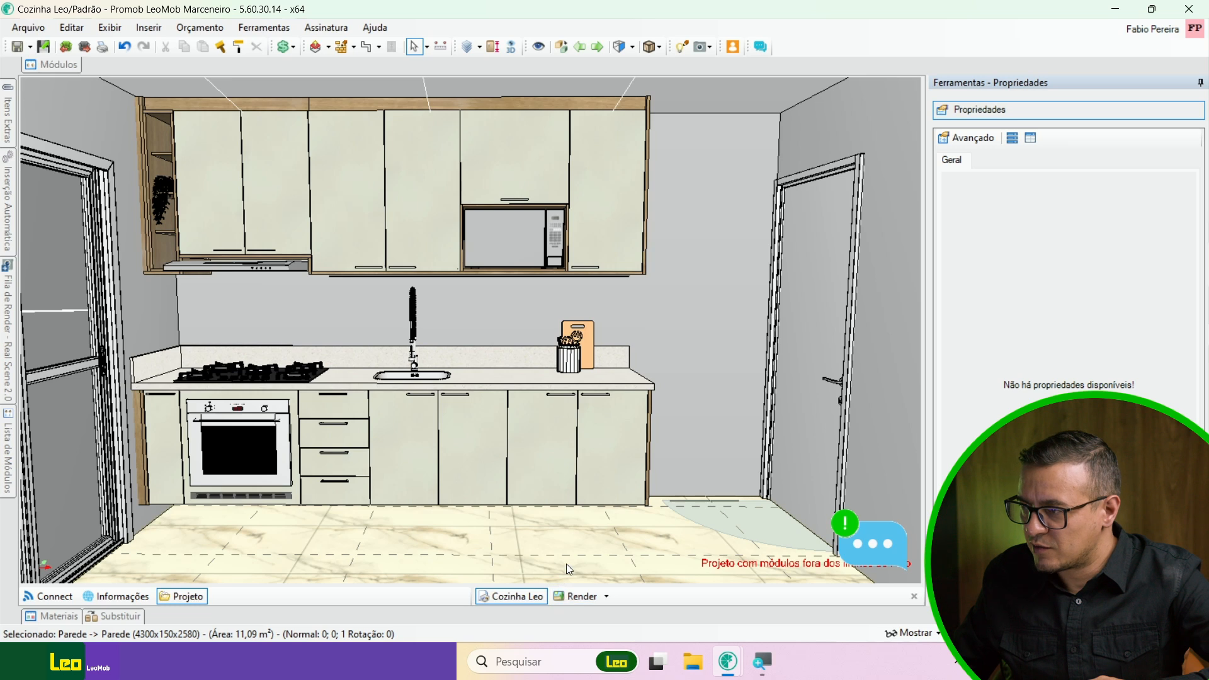
click(682, 48)
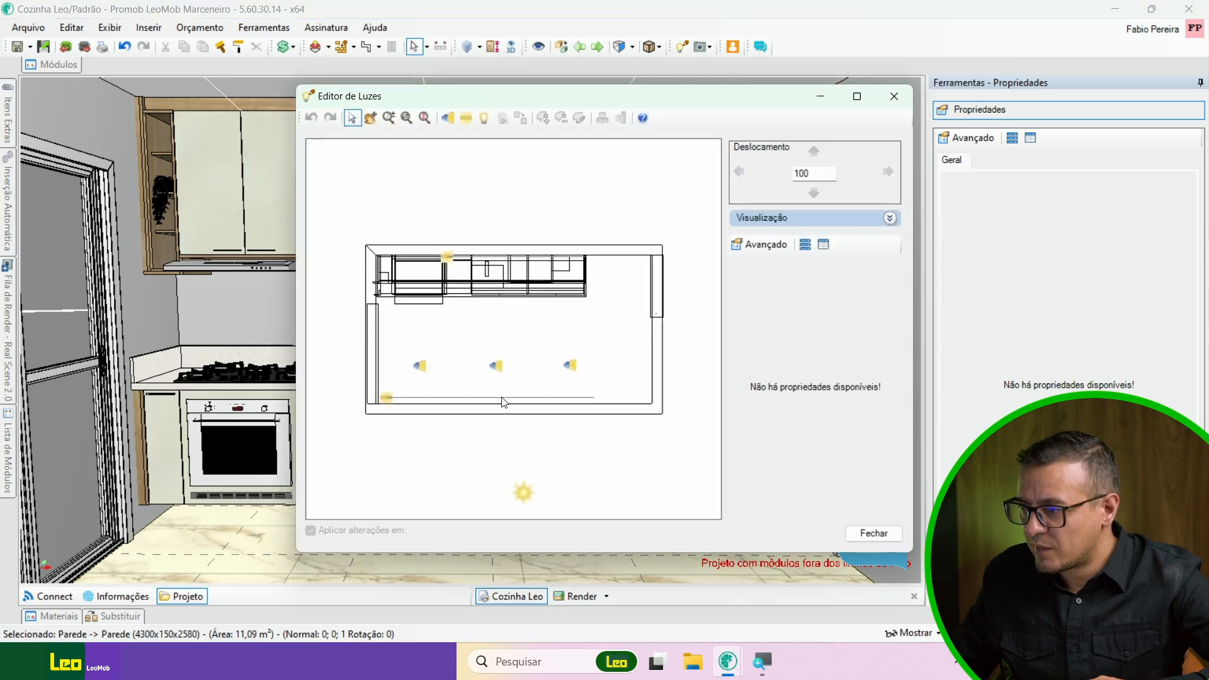
drag(399, 349, 429, 374)
click(497, 367)
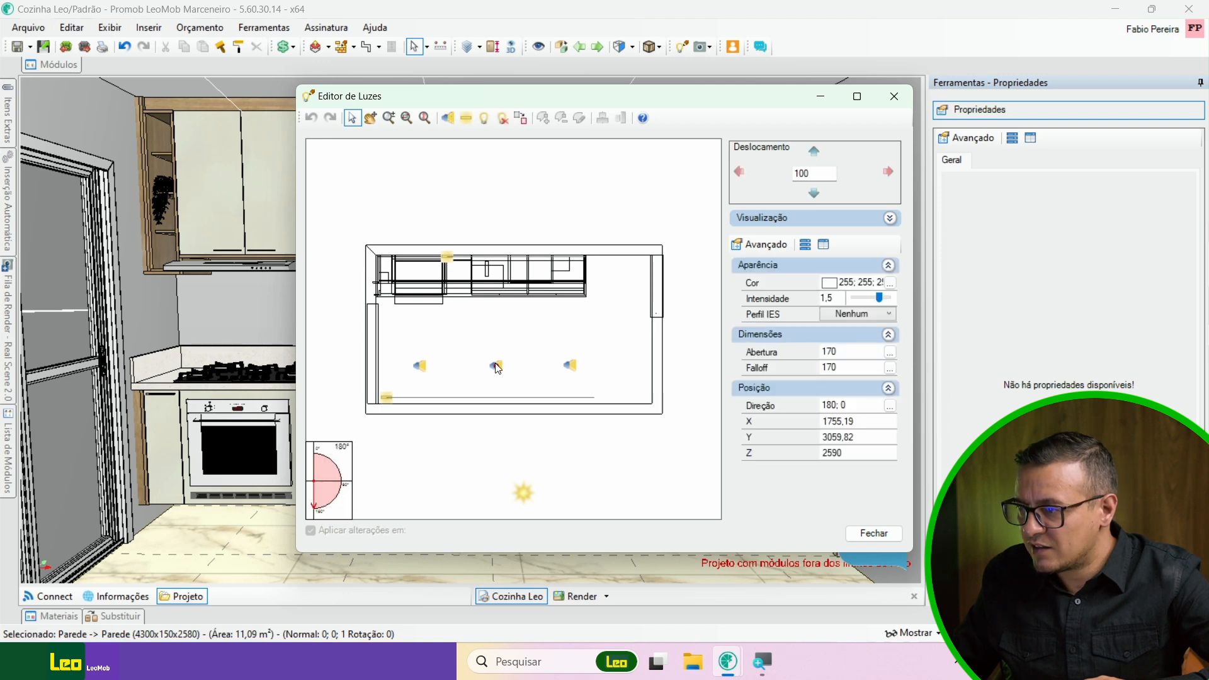
click(571, 366)
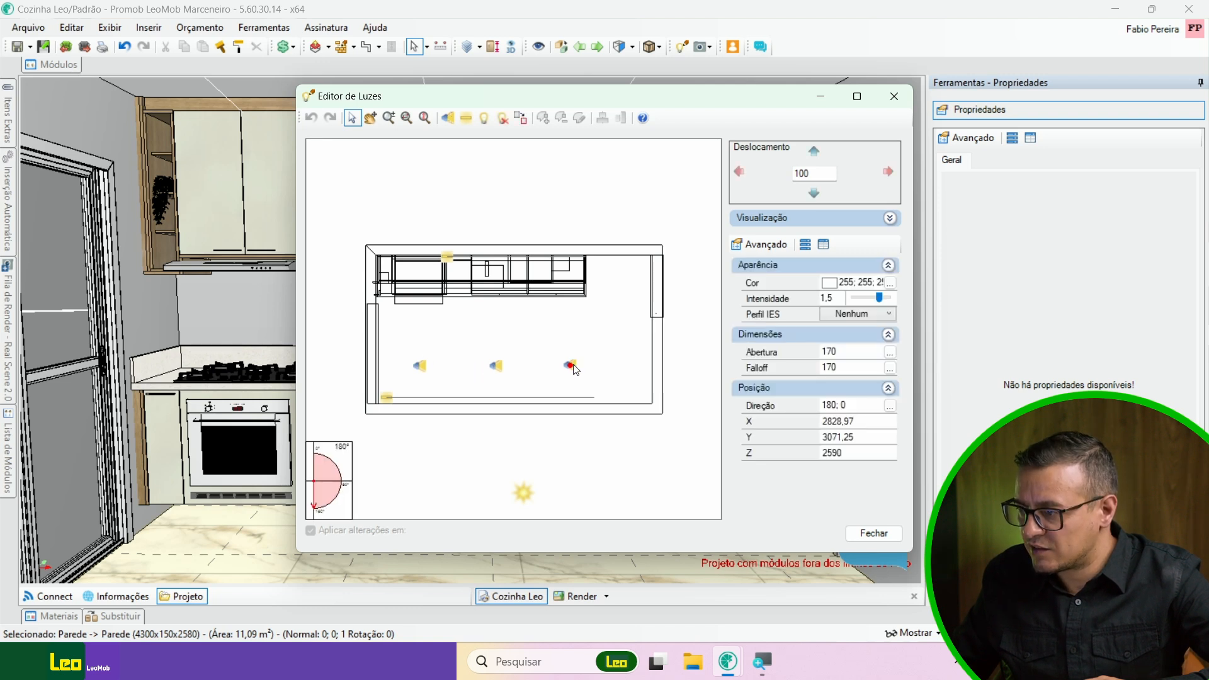
- Place three extra spotlights in a row between the cabinets and the existing ceiling spotlights
click(450, 123)
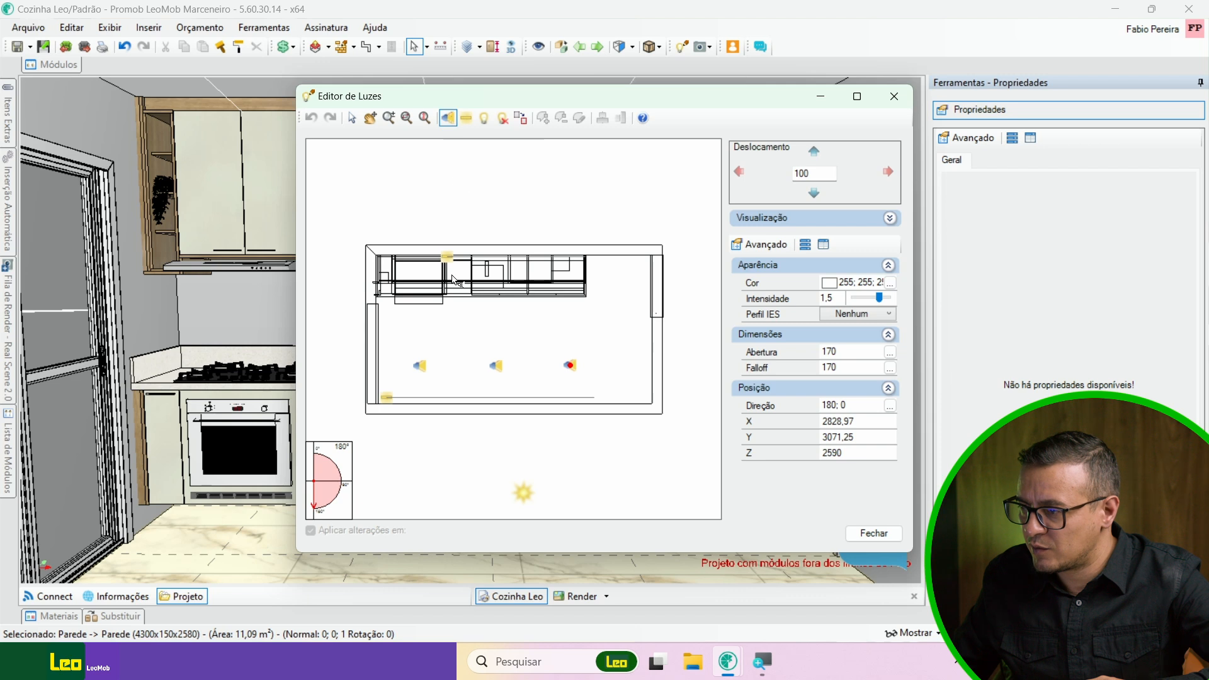
click(452, 329)
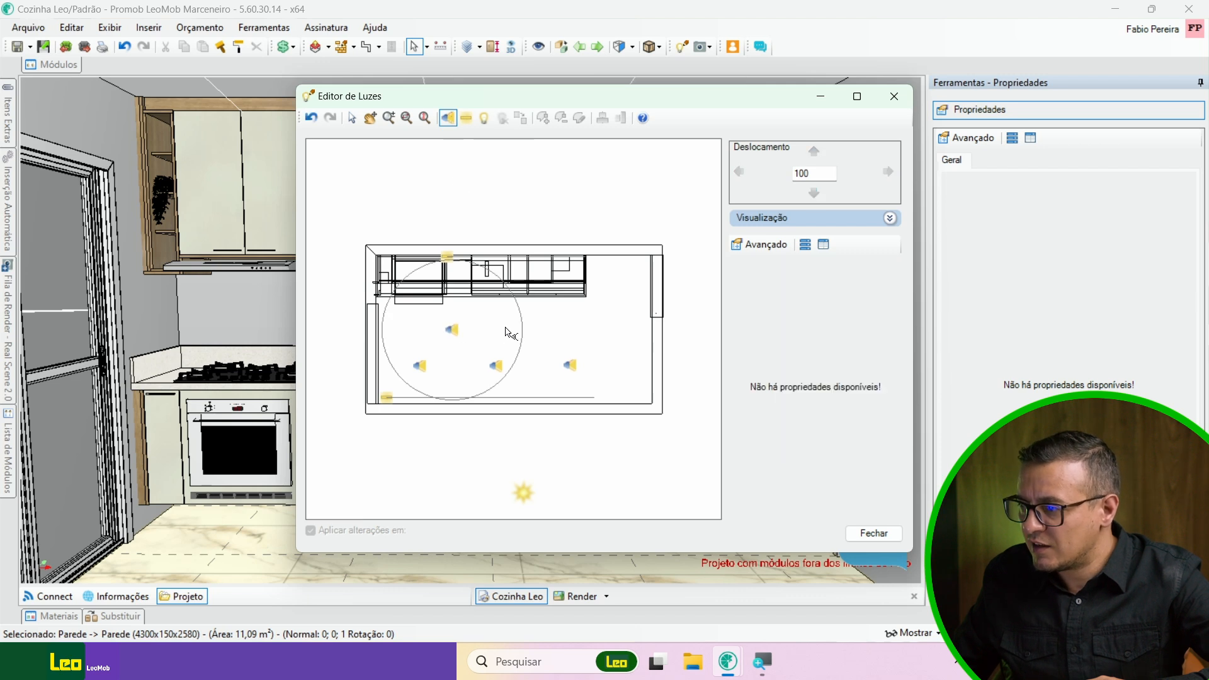
click(506, 327)
click(547, 326)
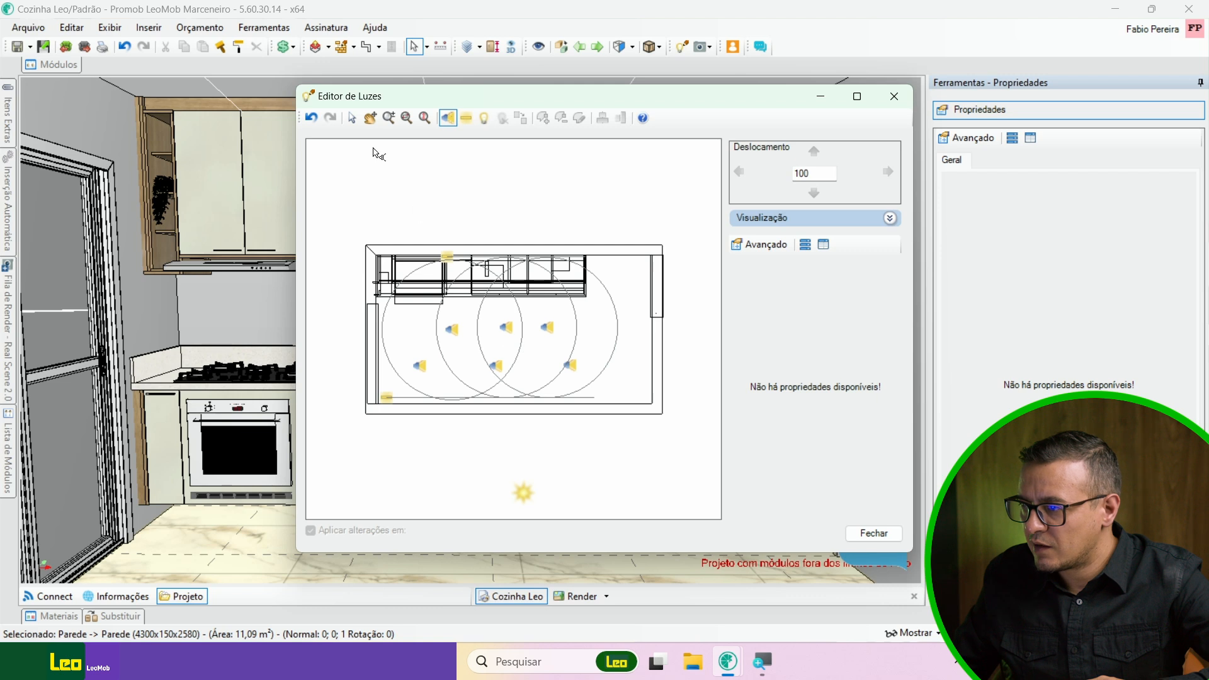
- Delete the three newly placed spotlights one by one, leaving only the original row
click(352, 119)
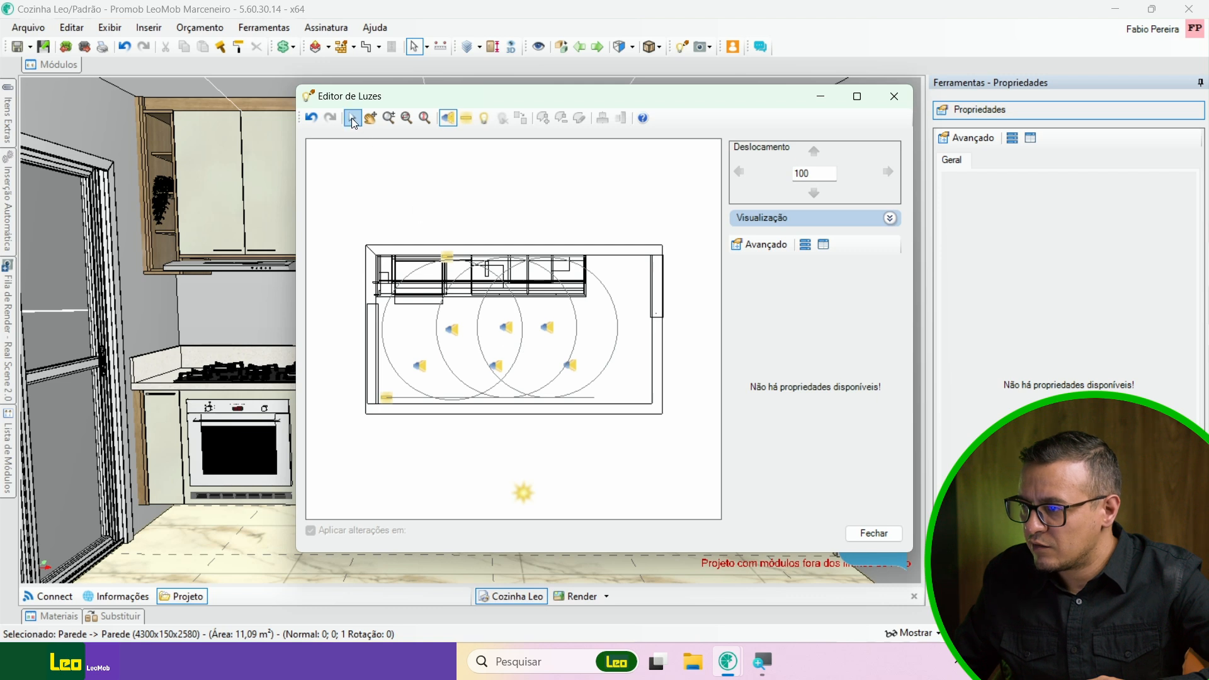
click(454, 329)
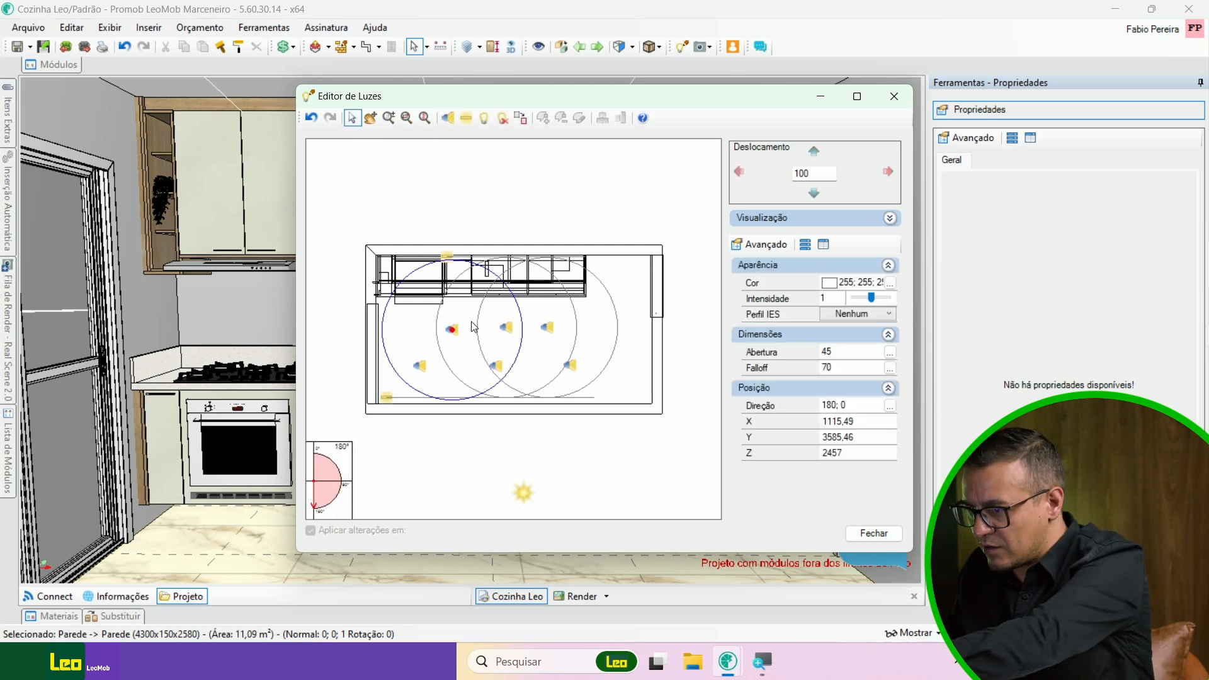
key(Delete)
click(507, 329)
key(Delete)
click(547, 328)
key(Delete)
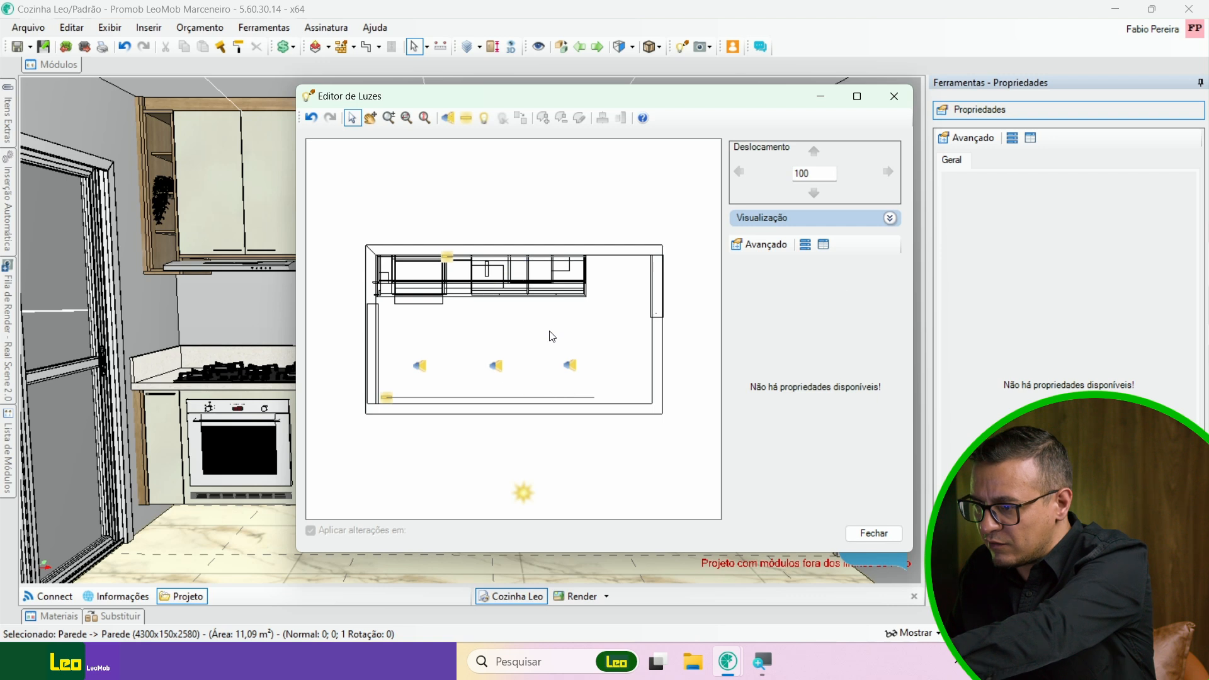
- Select the three original ceiling spotlights together and examine their intensity and Z height
click(420, 367)
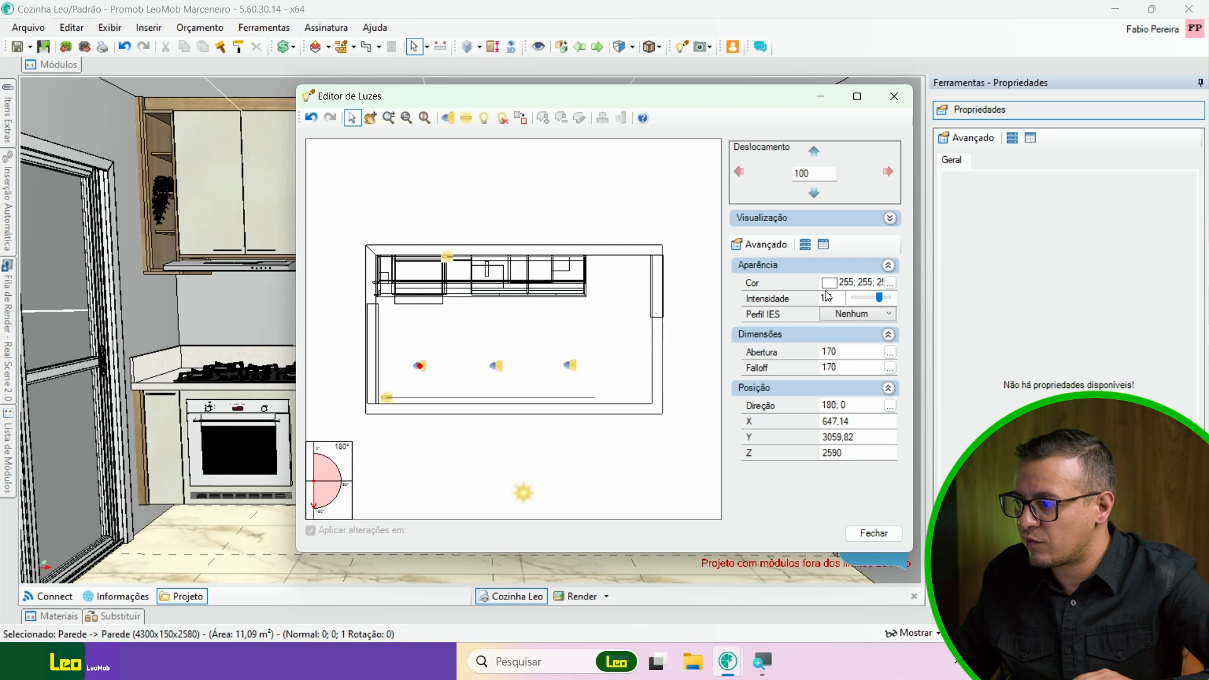
click(497, 339)
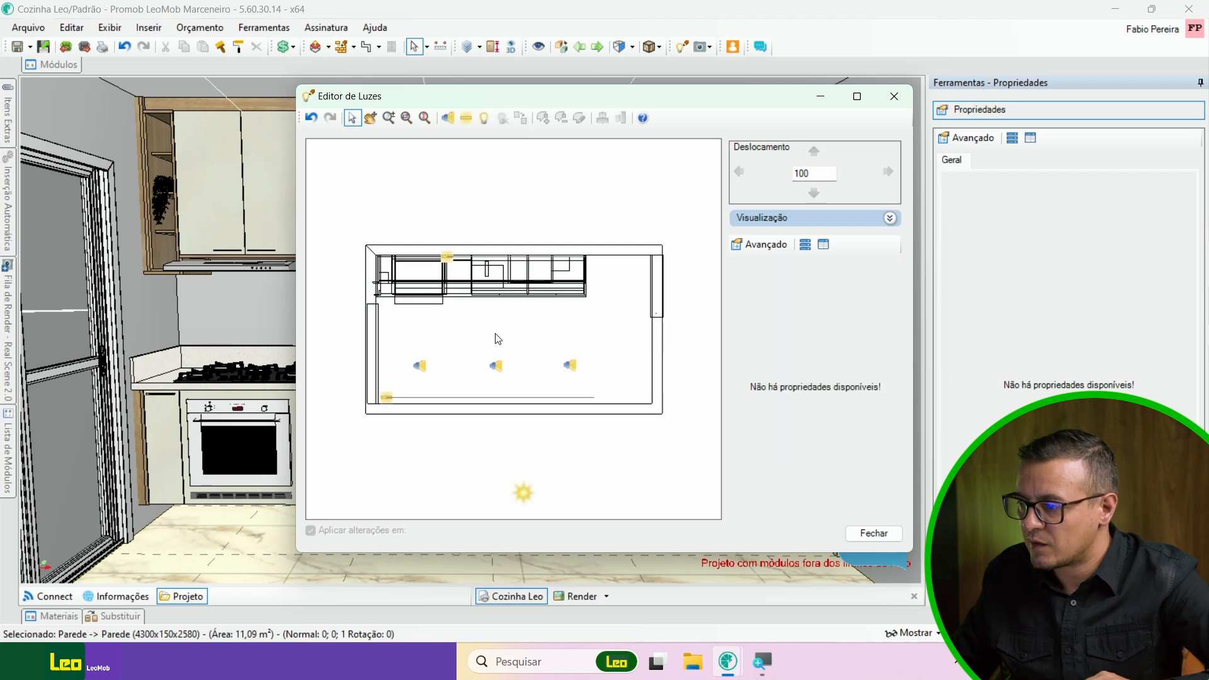
drag(403, 359, 595, 381)
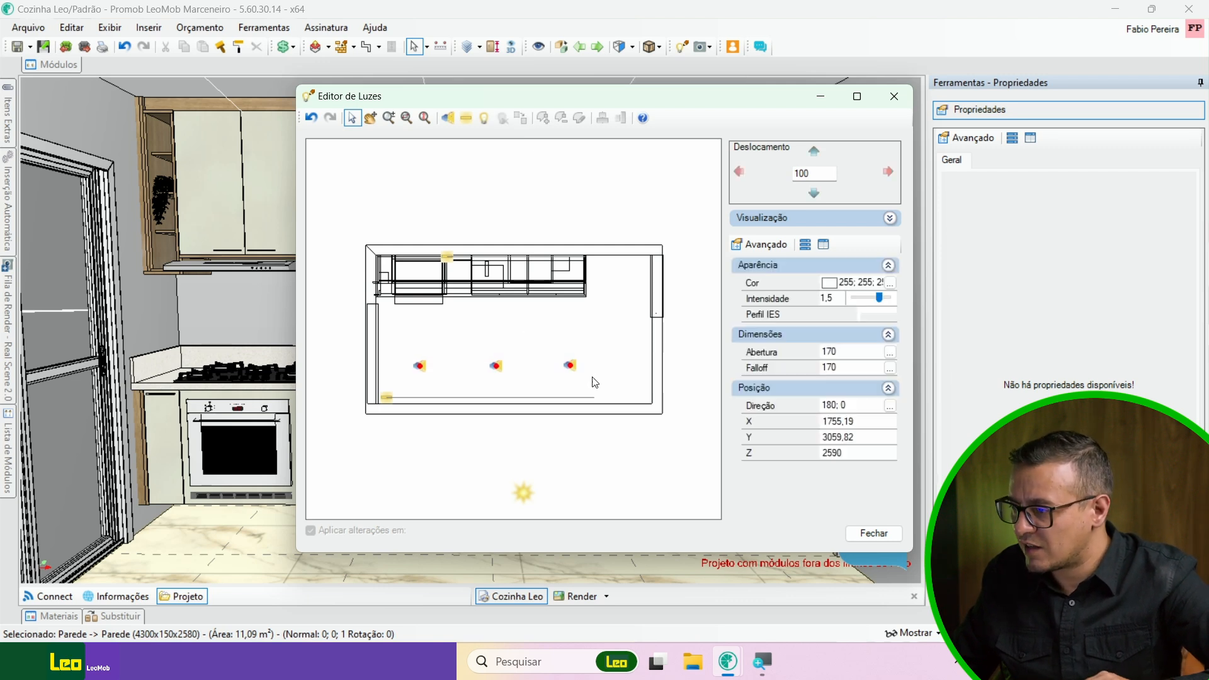
click(839, 299)
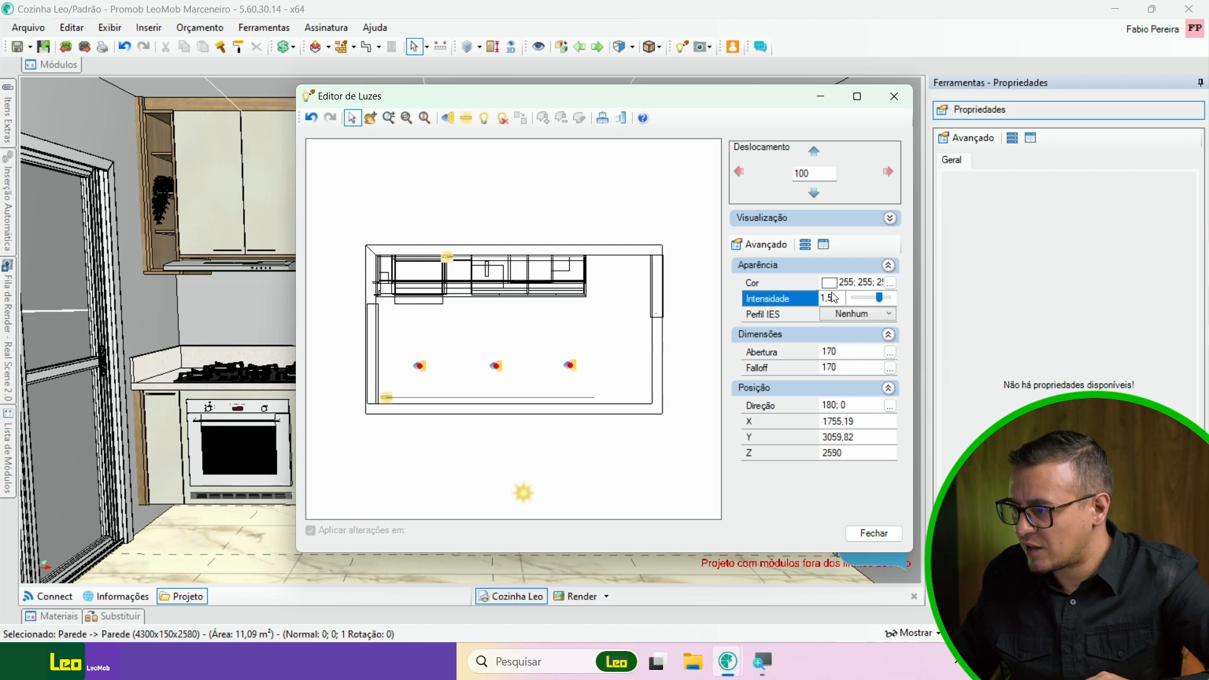
double_click(839, 298)
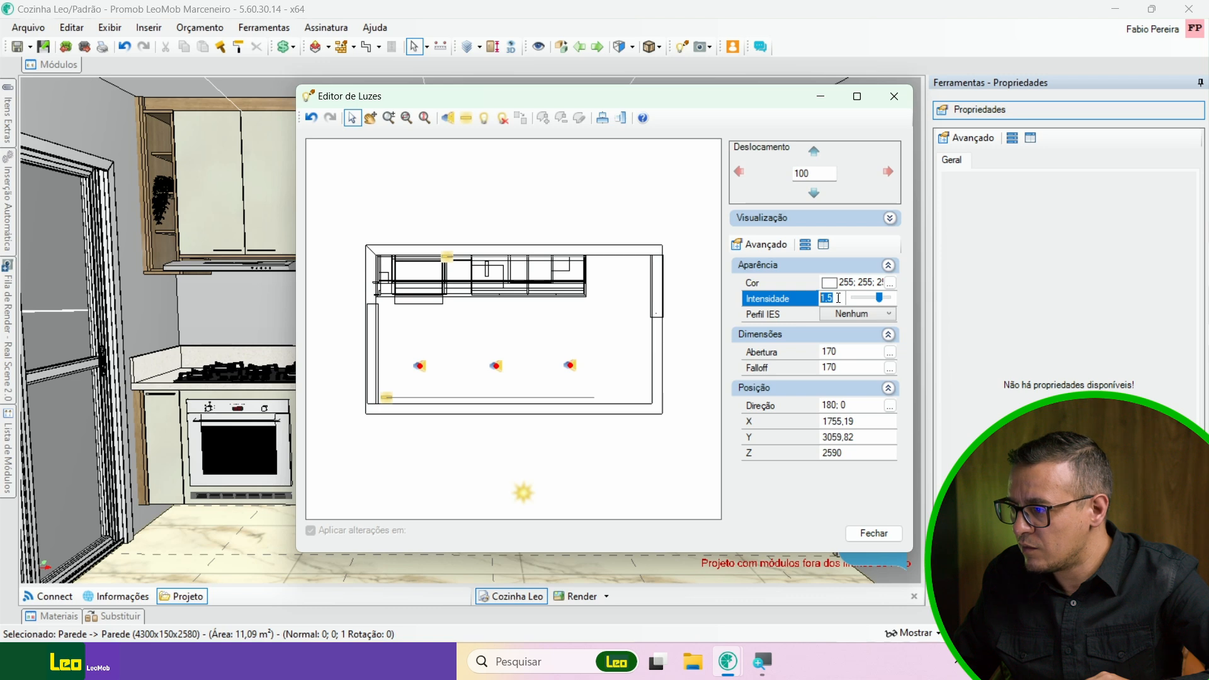
click(837, 454)
double_click(824, 453)
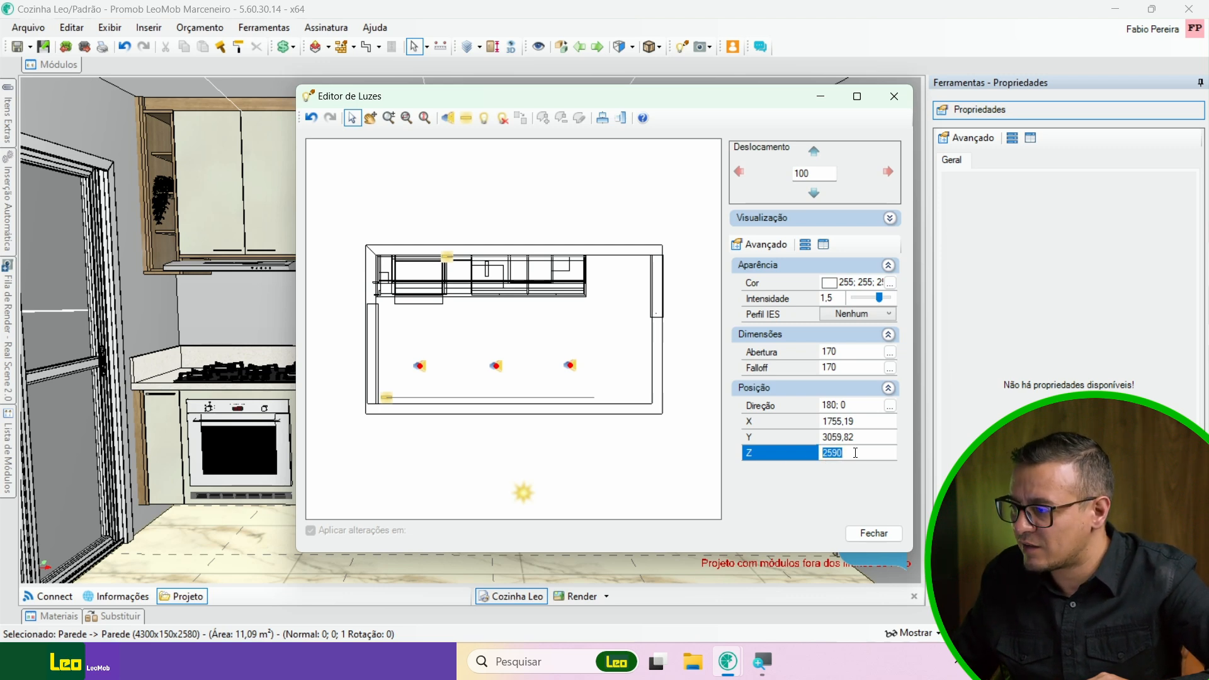
click(573, 371)
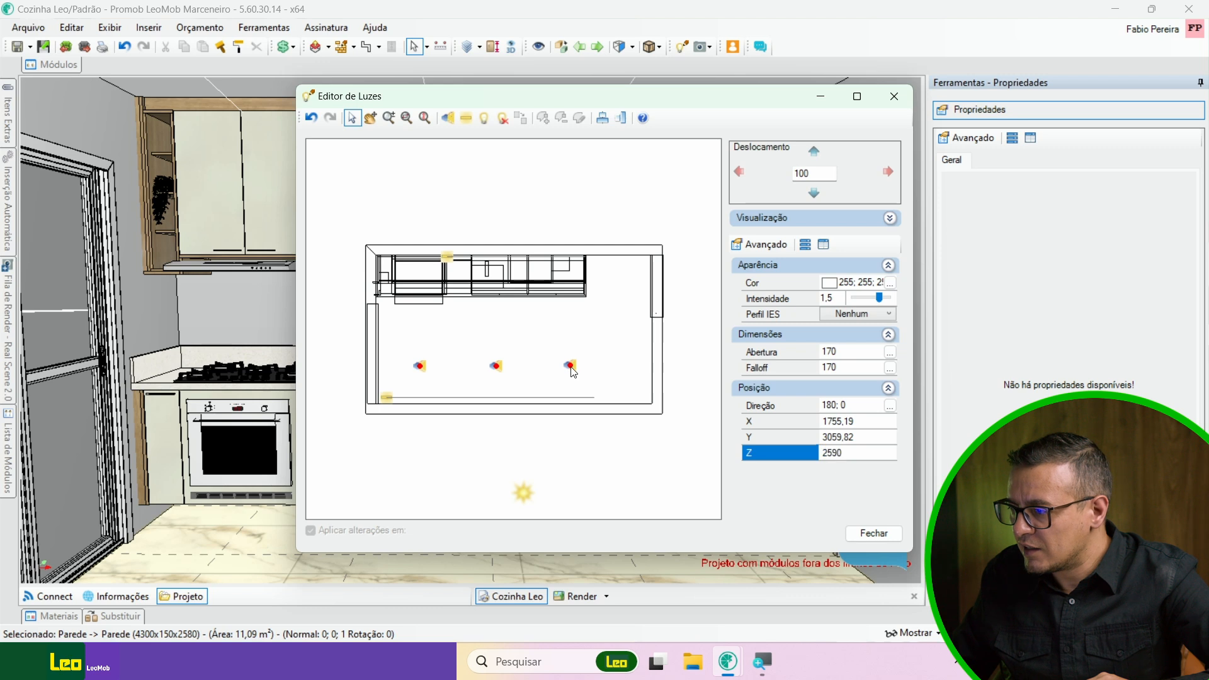
- Try Abertura values of 100 and 50 on the three ceiling spotlights, and restore the value to 170
click(851, 355)
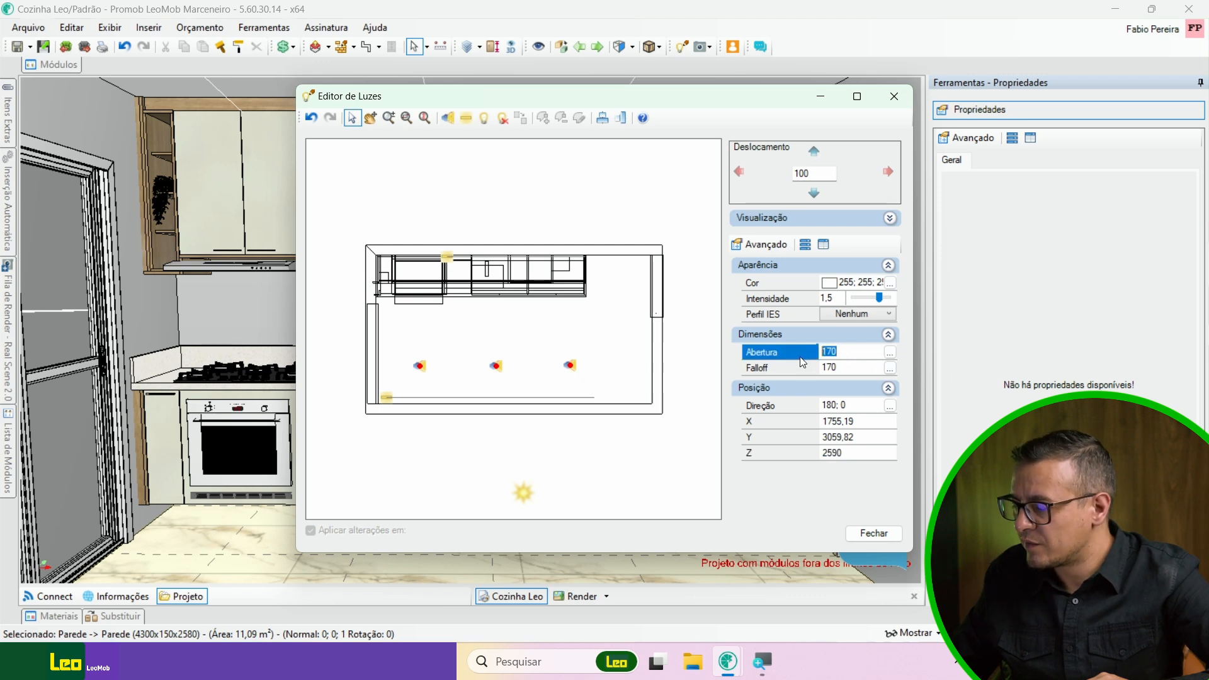
text(1)
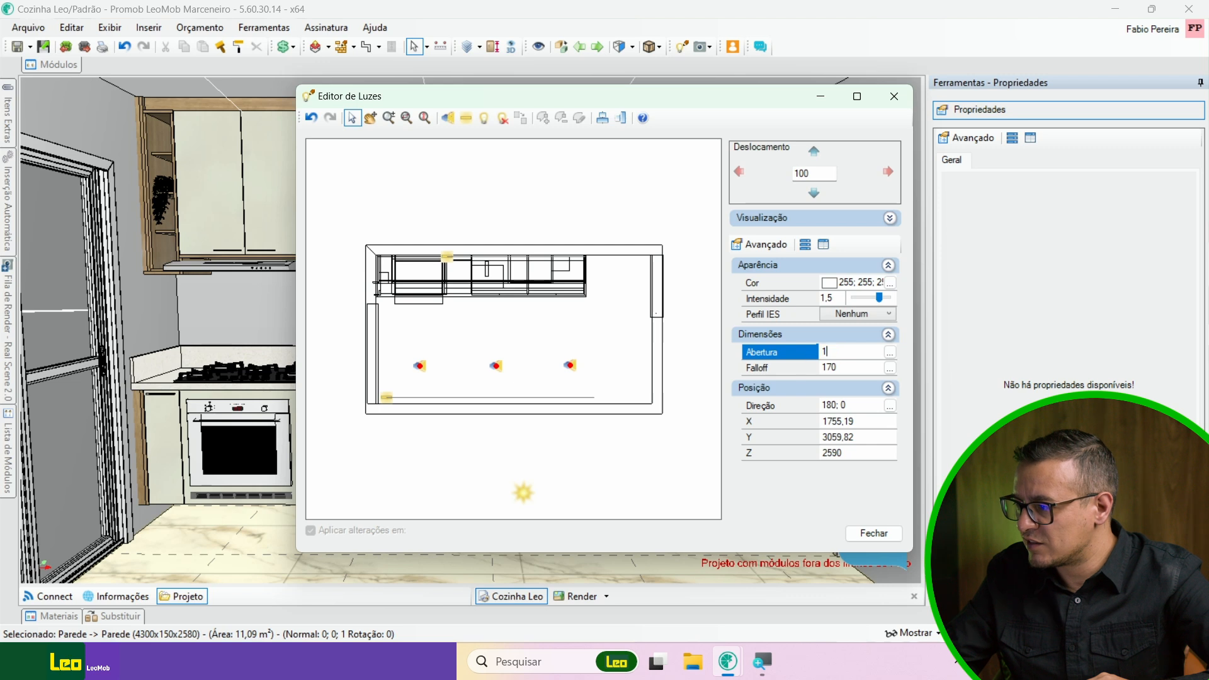
text(00)
key(Return)
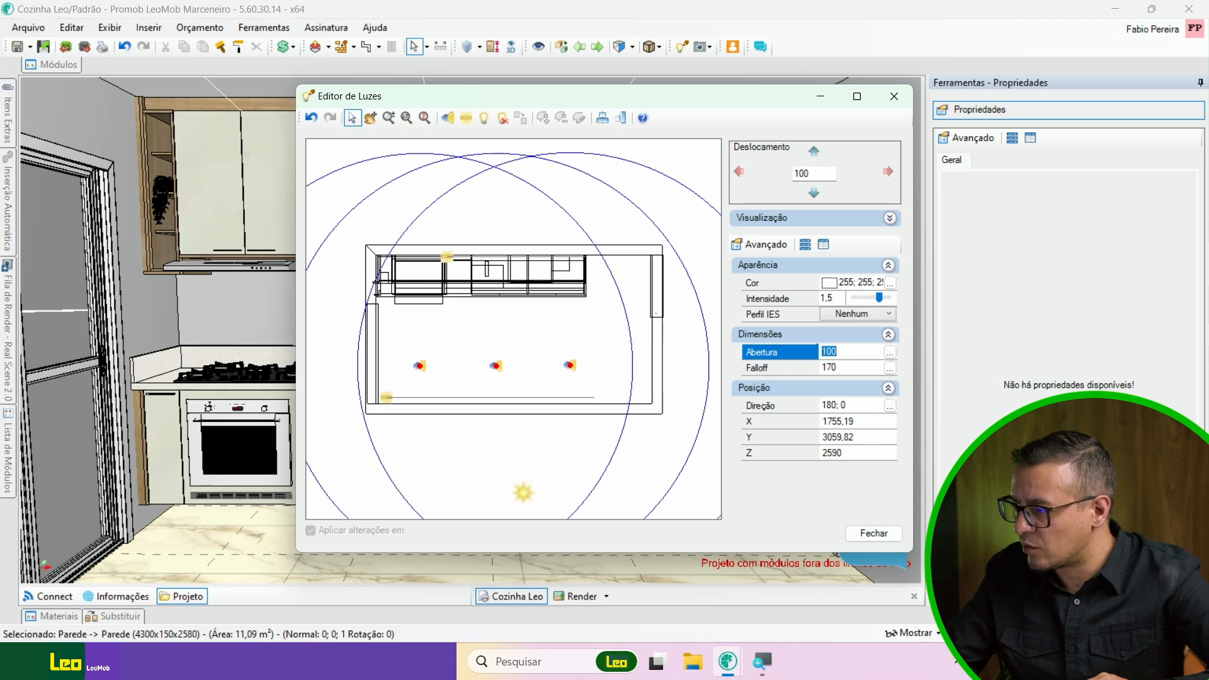
text(50)
key(Return)
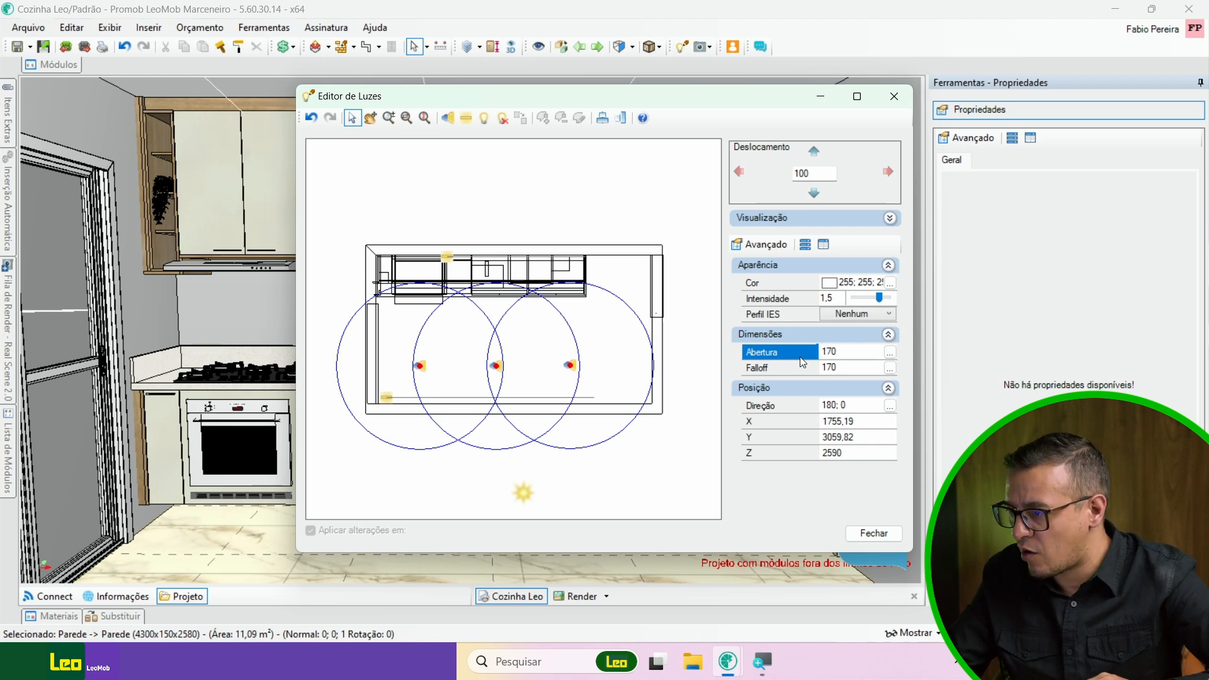
key(Return)
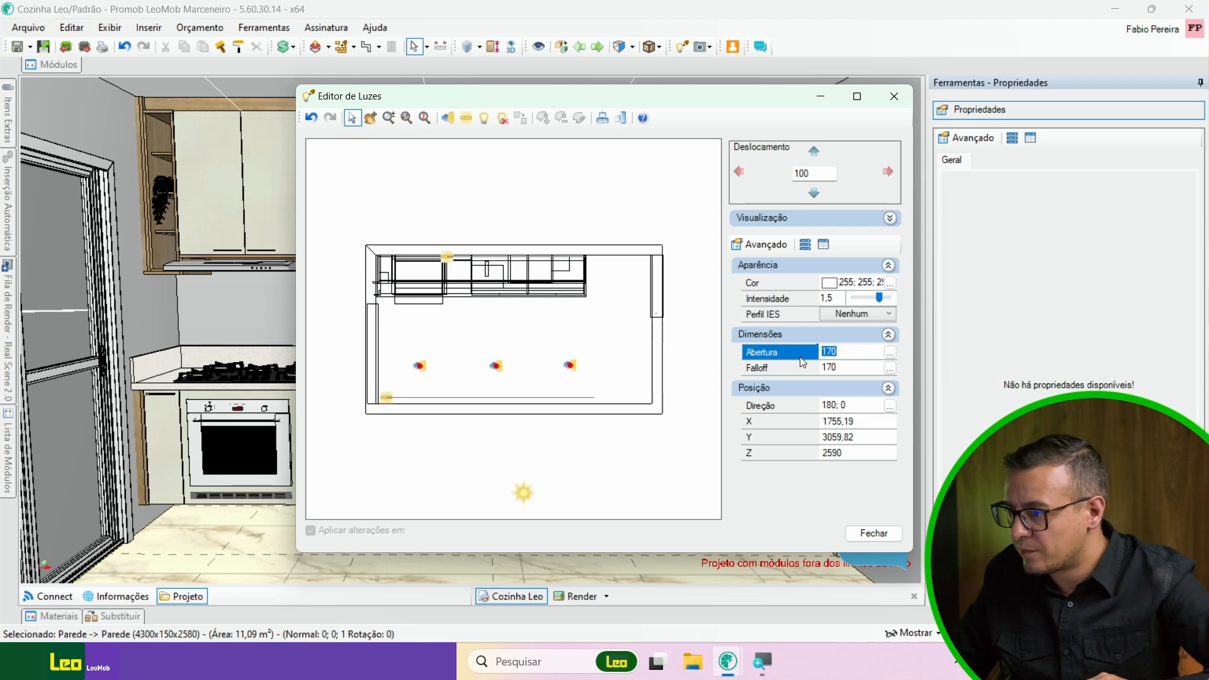
- Draw a second linear light just above and parallel to the existing one along the front wall
click(447, 256)
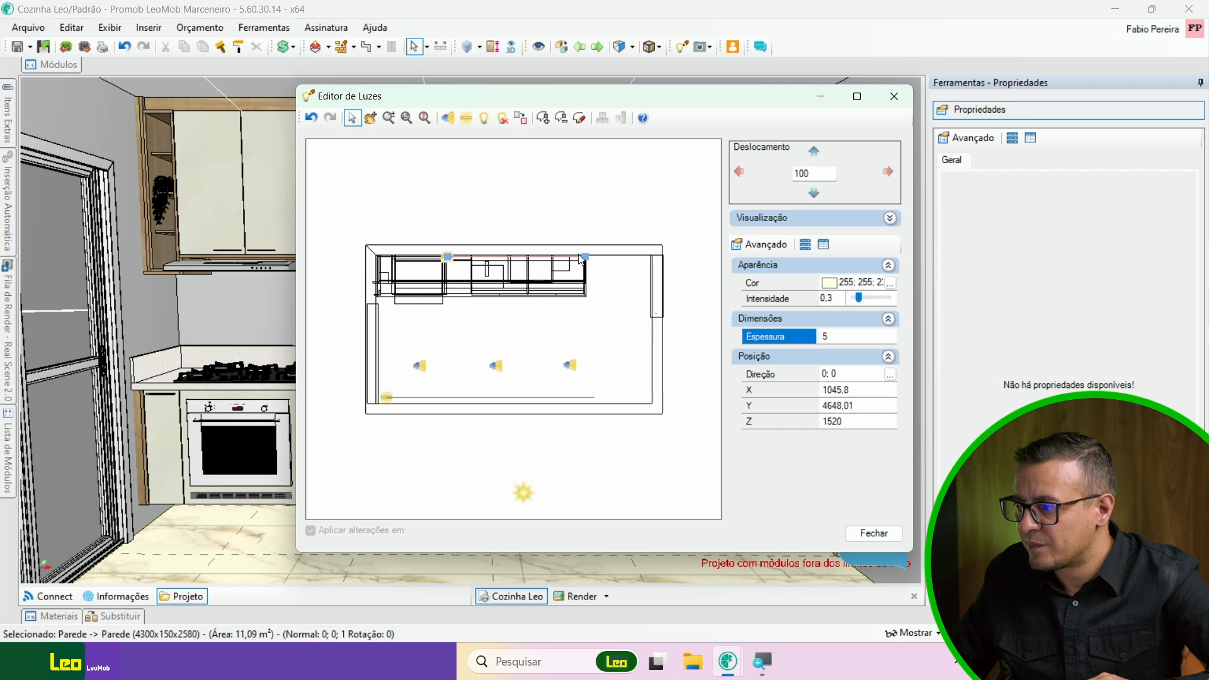
click(466, 120)
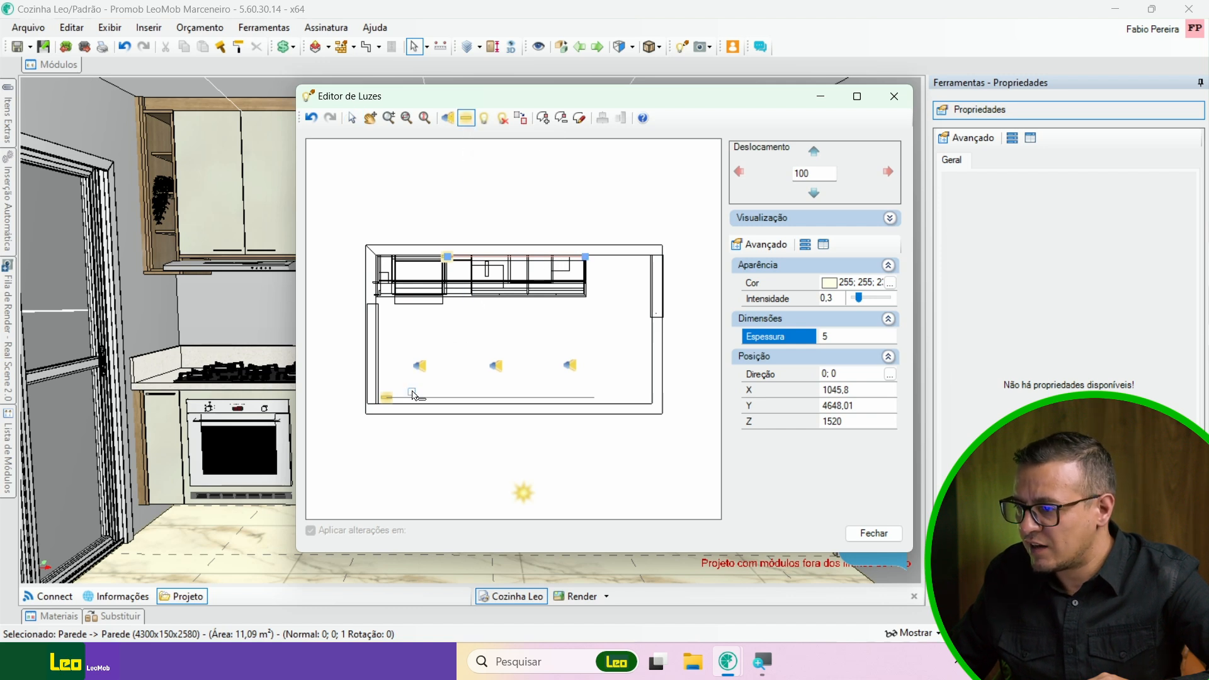
click(389, 388)
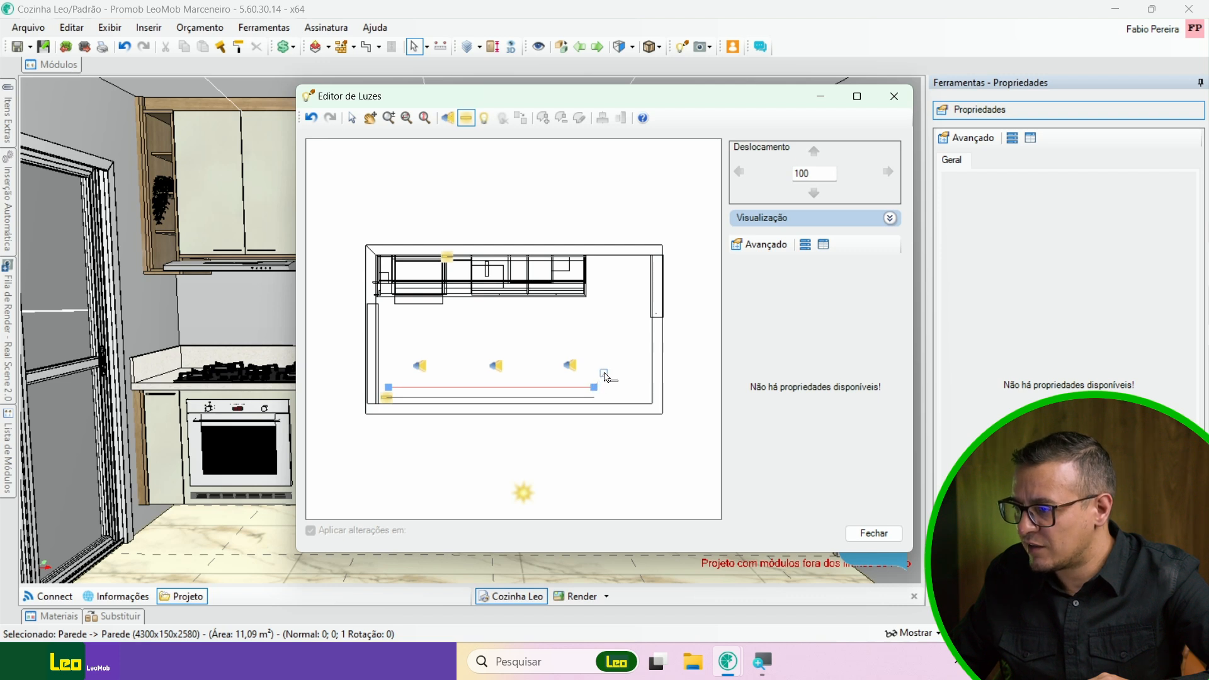
click(594, 386)
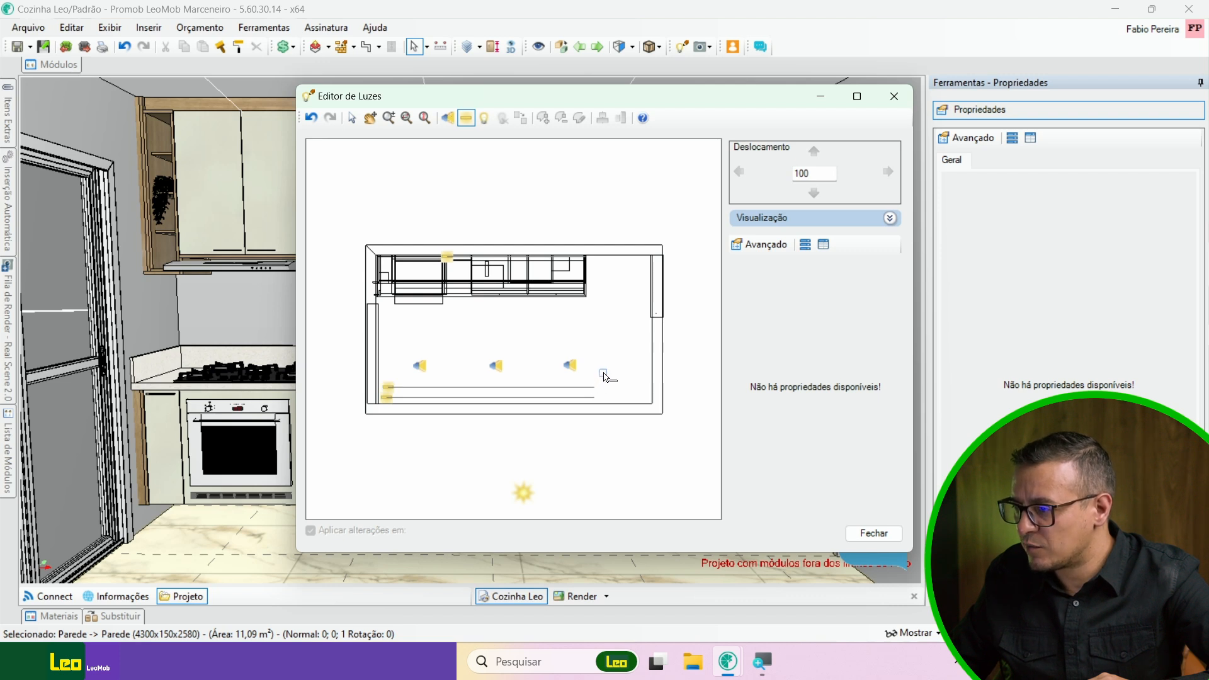
click(352, 119)
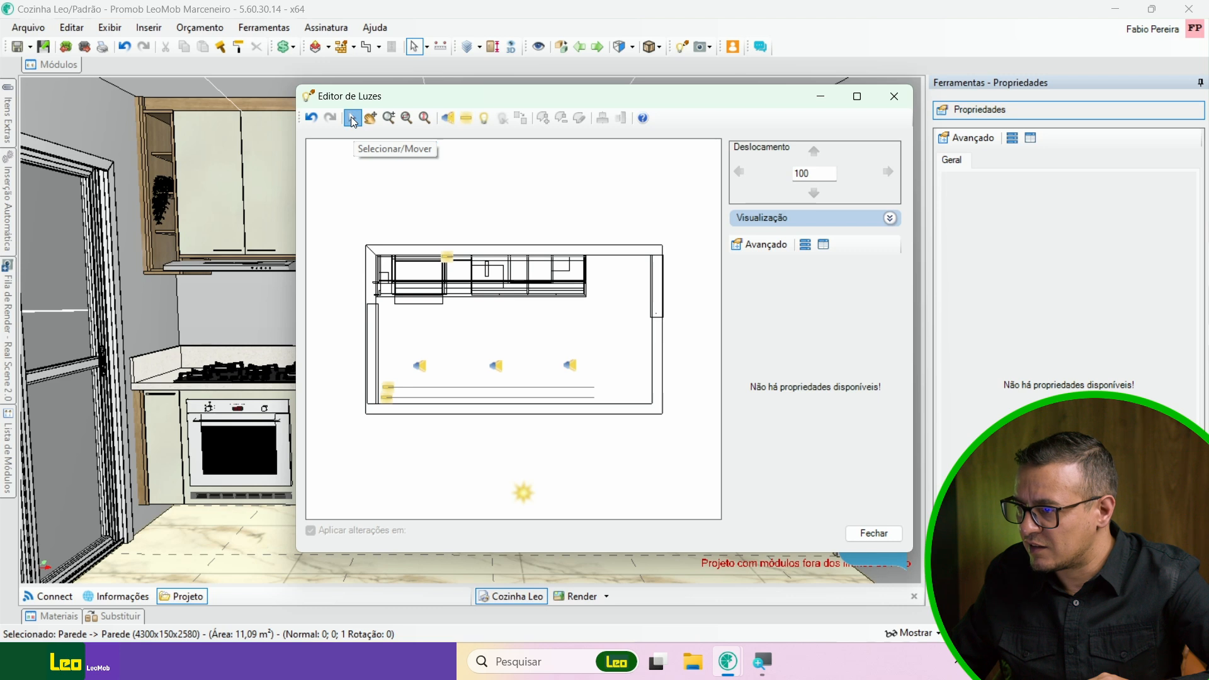
- Delete the newly drawn linear light, keeping the original one along the front wall
click(388, 398)
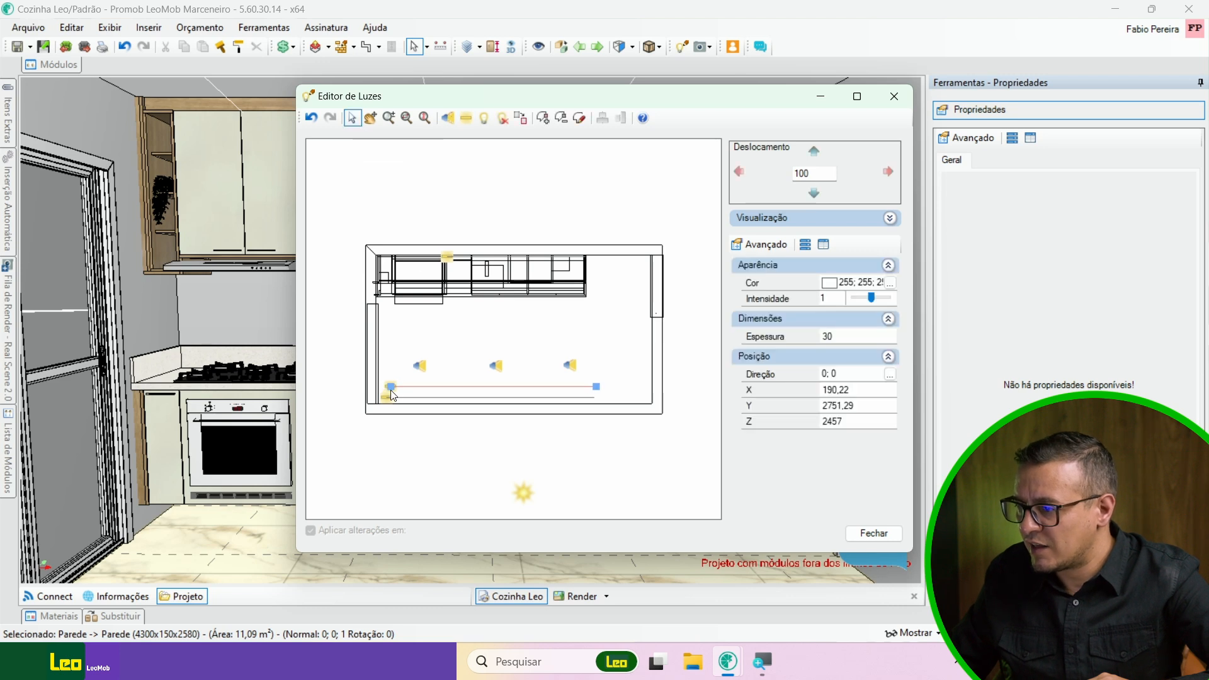
drag(387, 403, 391, 394)
click(391, 406)
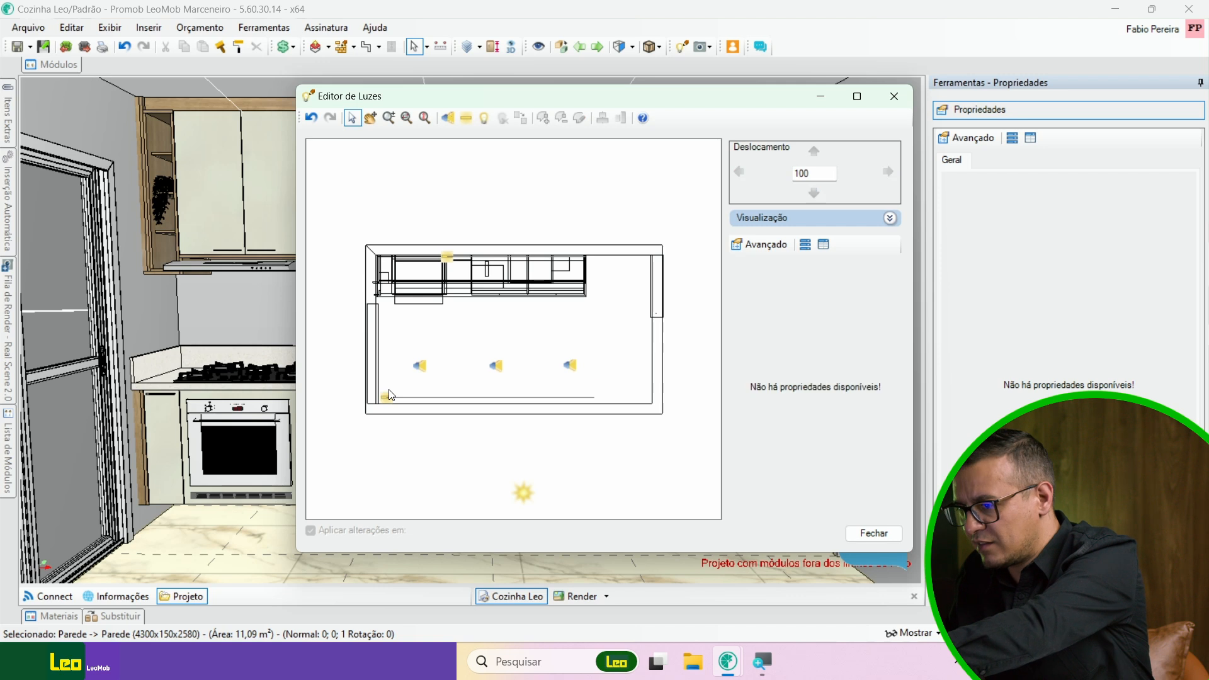
- Examine the intensity, colour and thickness of the linear light along the front wall
click(387, 398)
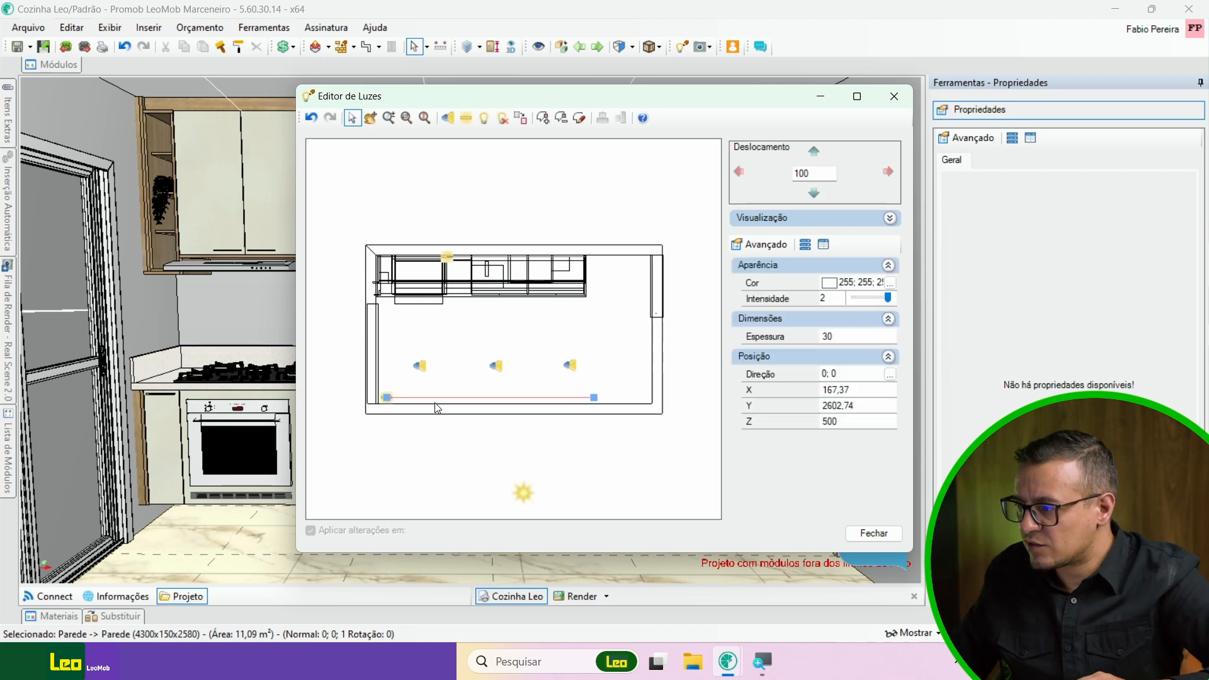
click(832, 294)
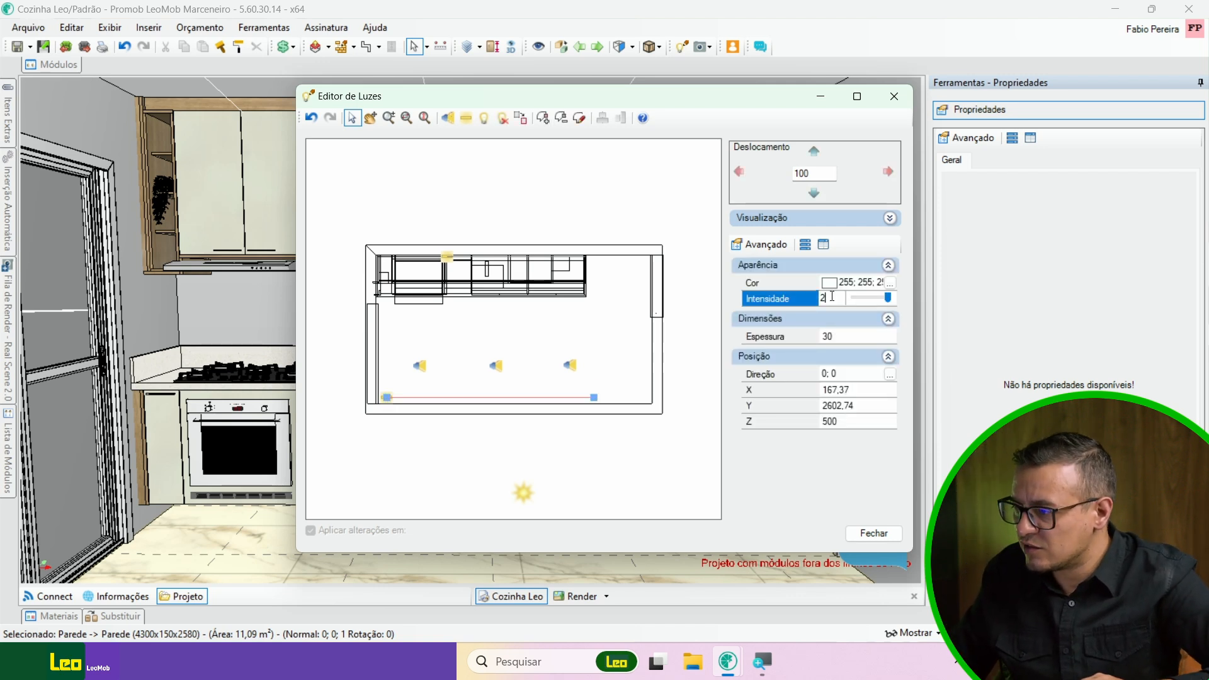
click(830, 284)
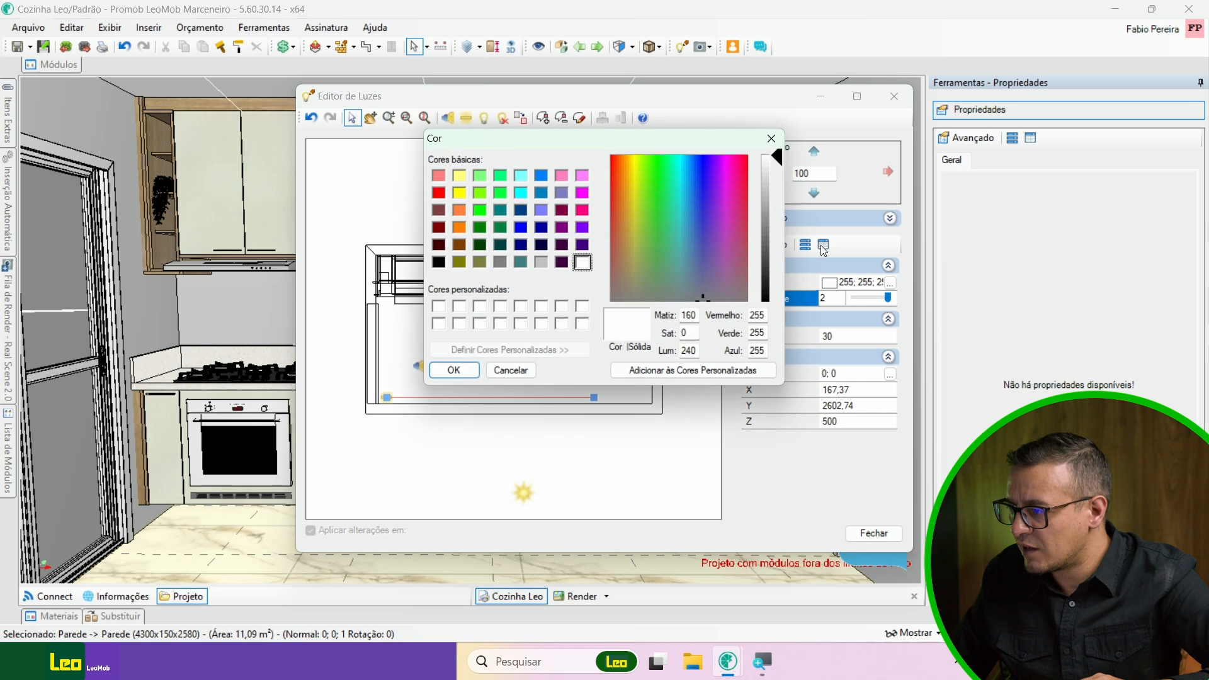
click(770, 138)
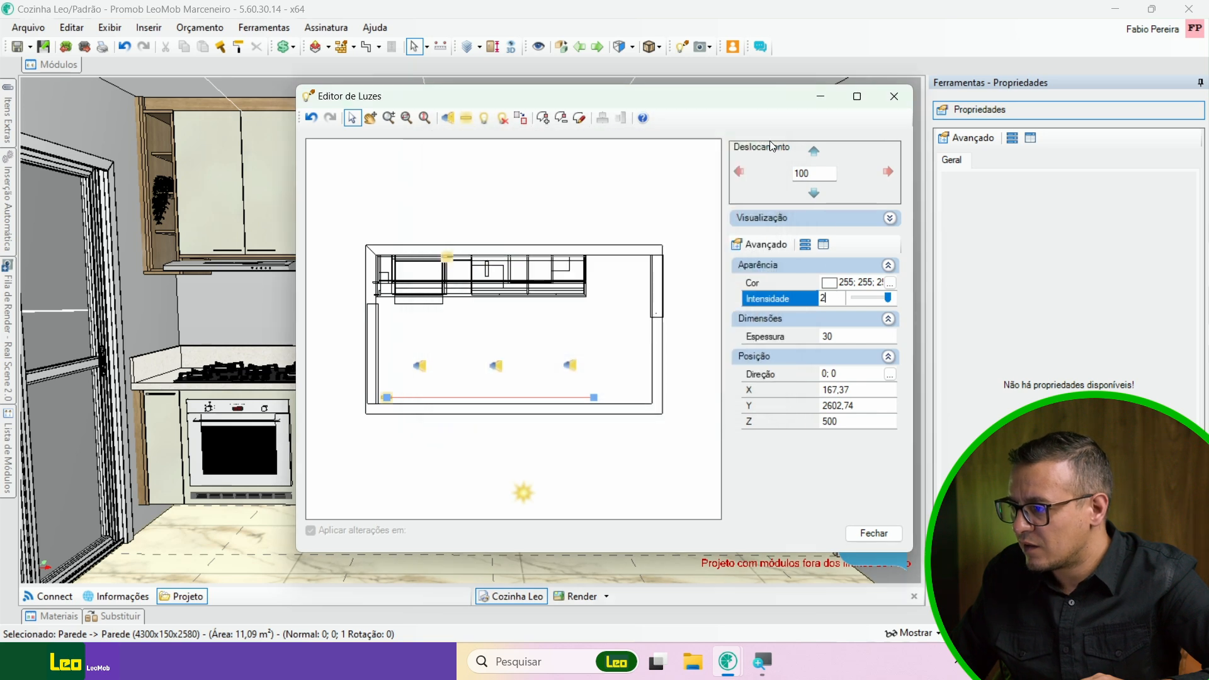
click(837, 336)
click(638, 478)
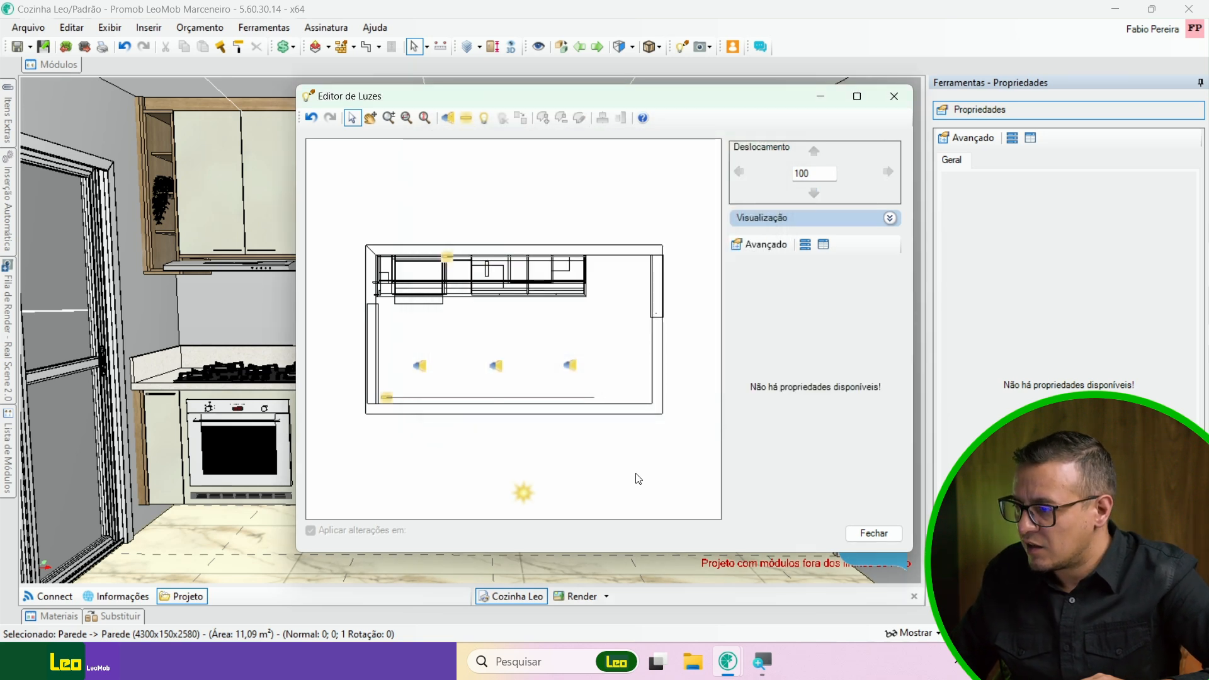
- Nudge the front wall's linear light to X 144,53 and Y 2591,31, and close the light editor
click(386, 399)
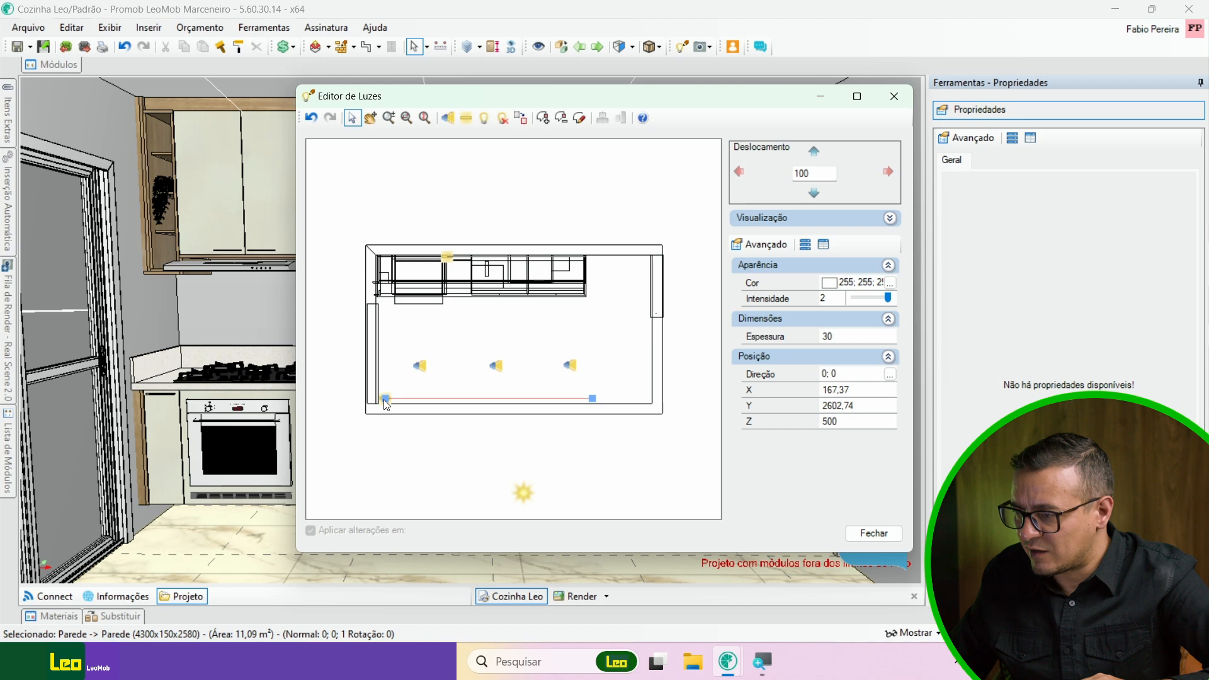
drag(386, 401, 385, 401)
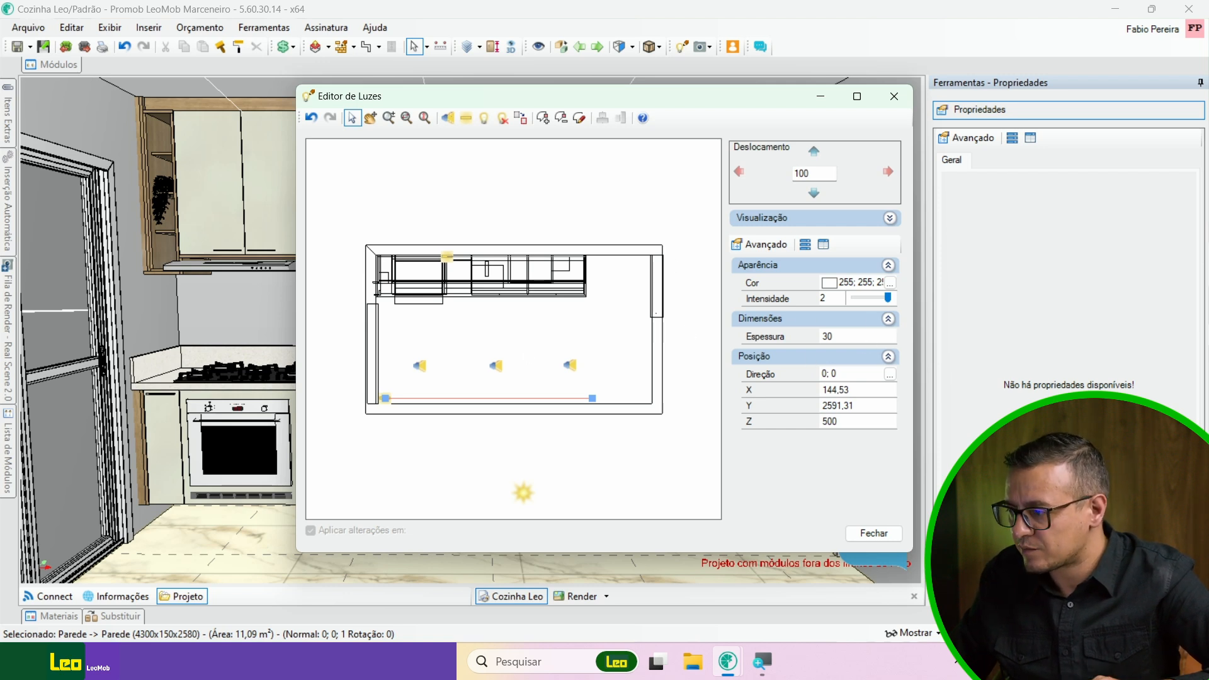
click(873, 535)
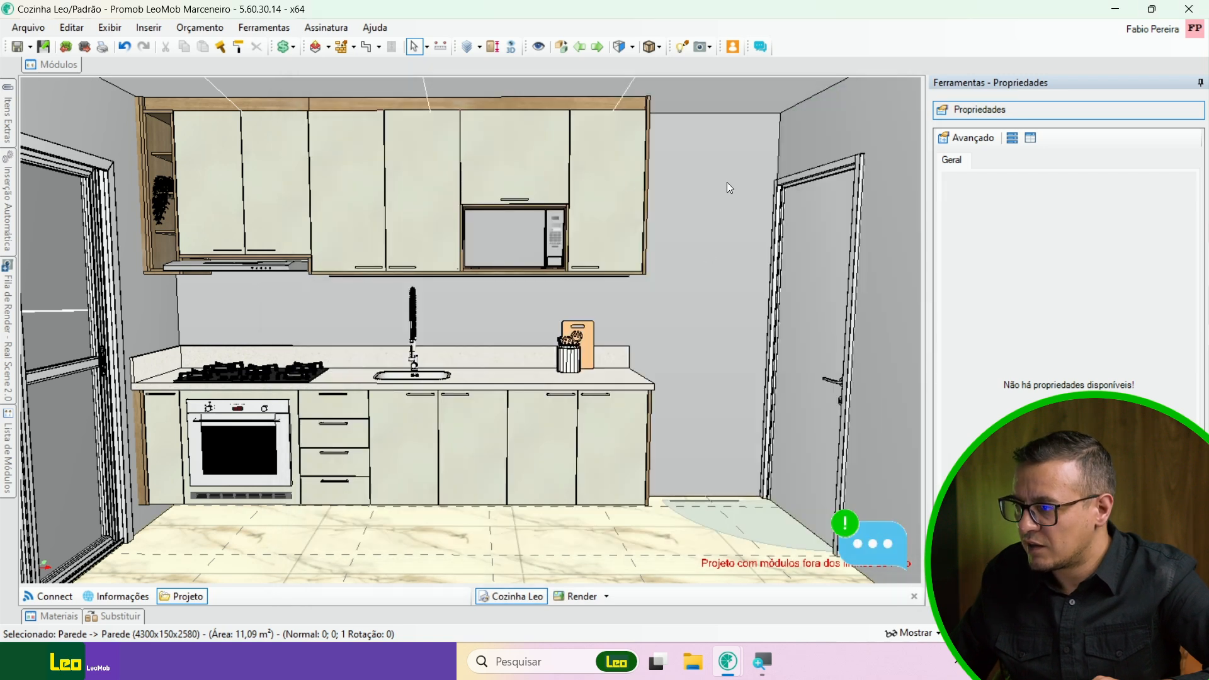
- Configure the RealScene 2.0 render with Render Profissional quality, Ambiente 3D resolution and the Meio Dia theme
click(709, 48)
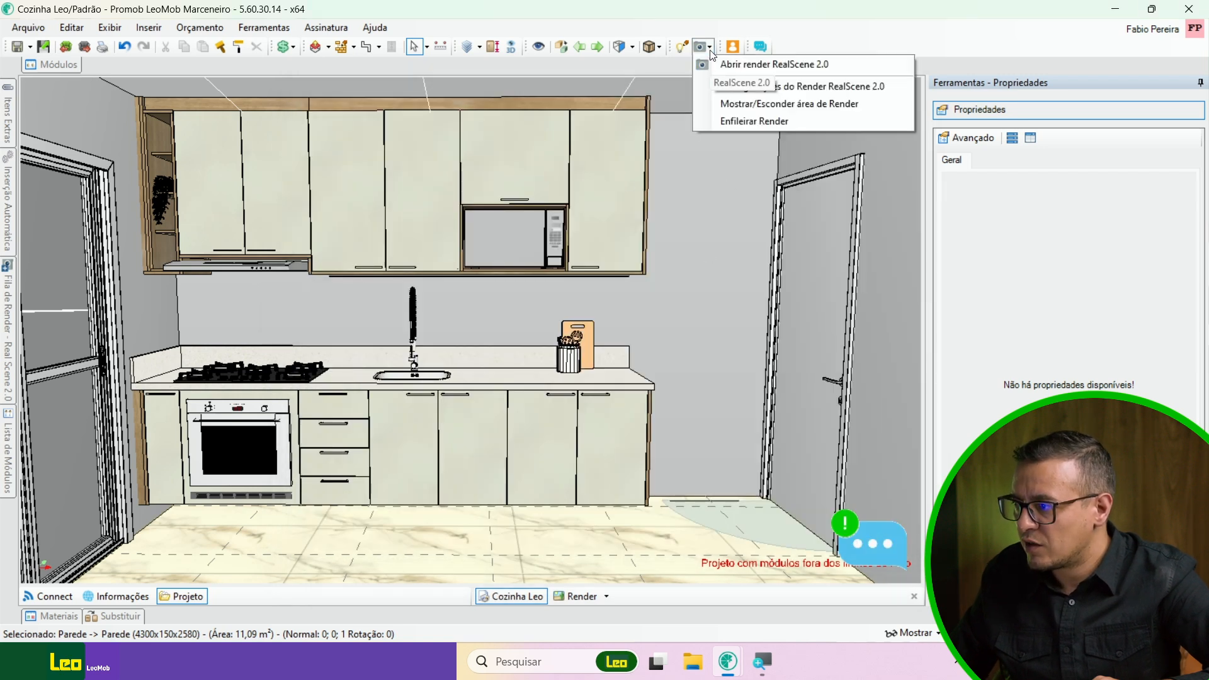
click(814, 89)
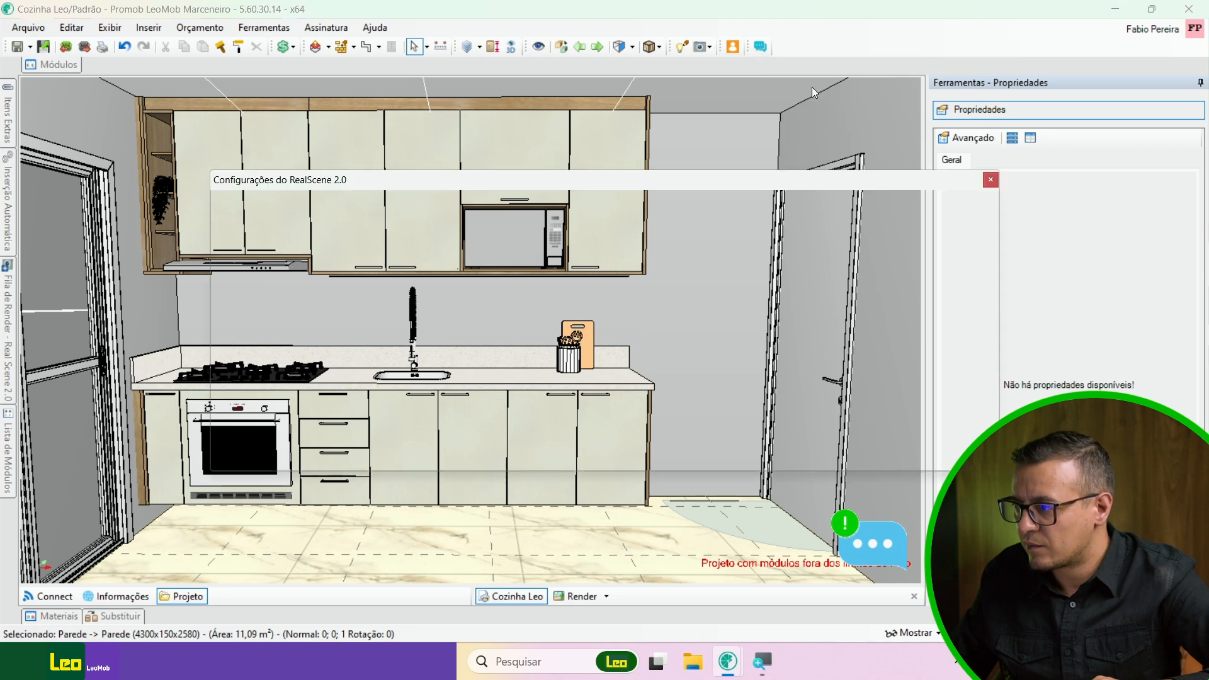
click(316, 259)
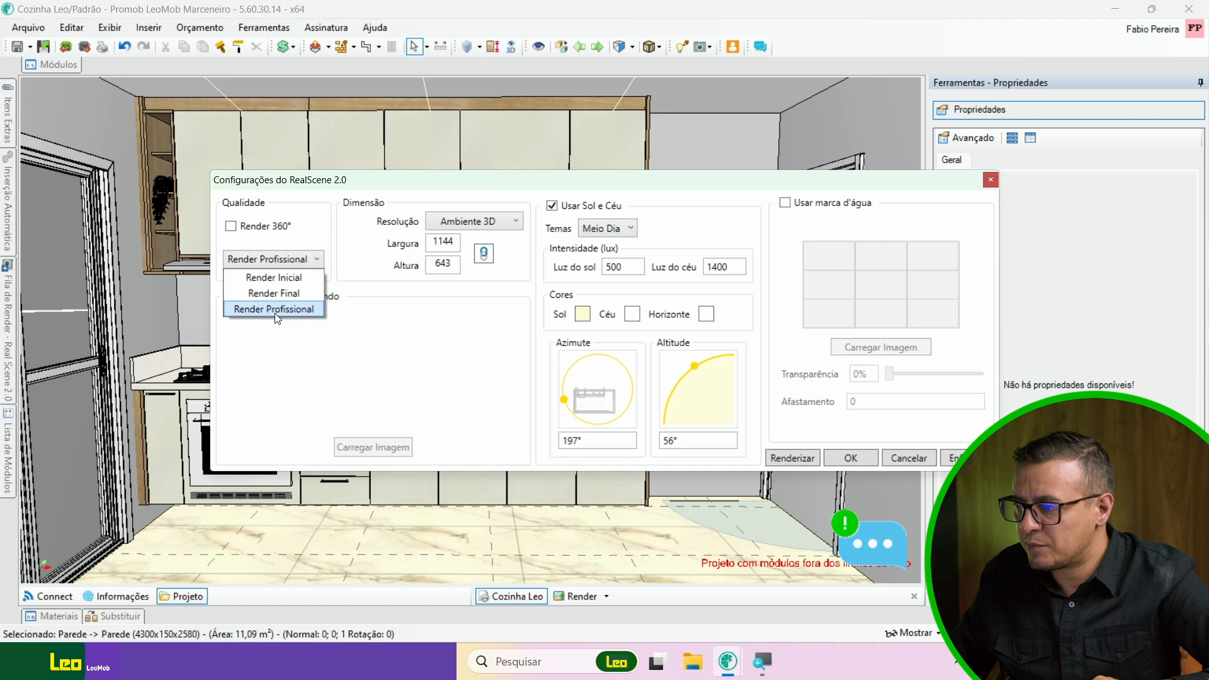
click(277, 309)
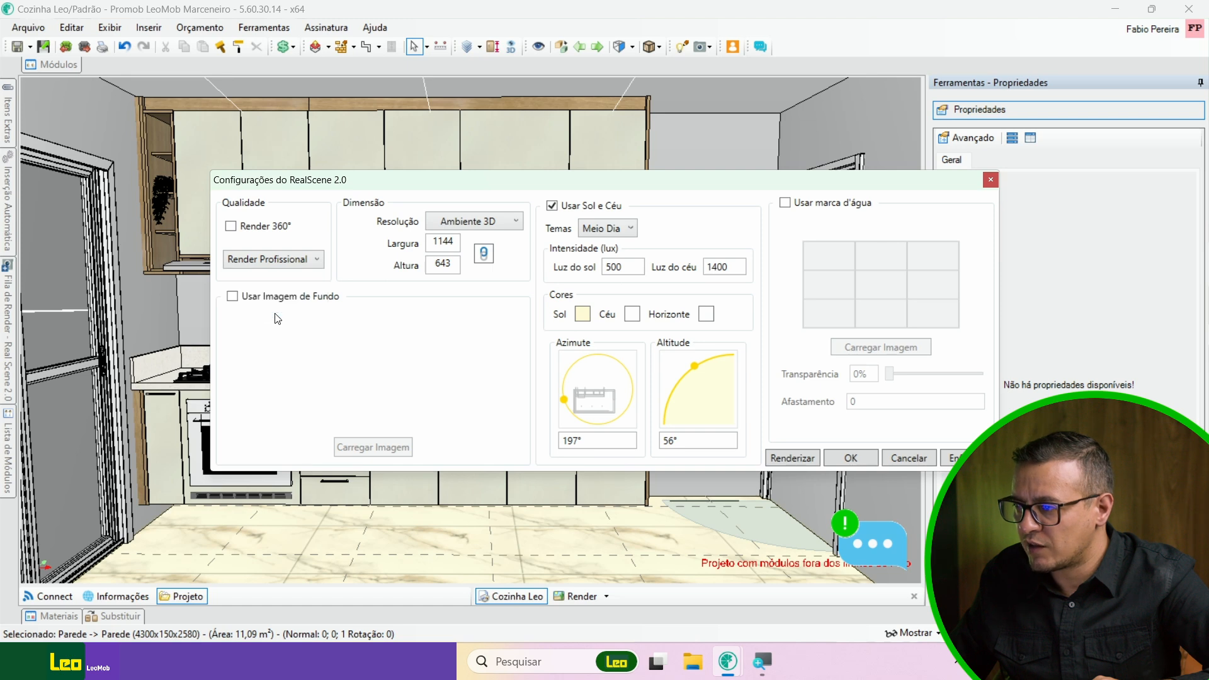
click(516, 221)
click(491, 270)
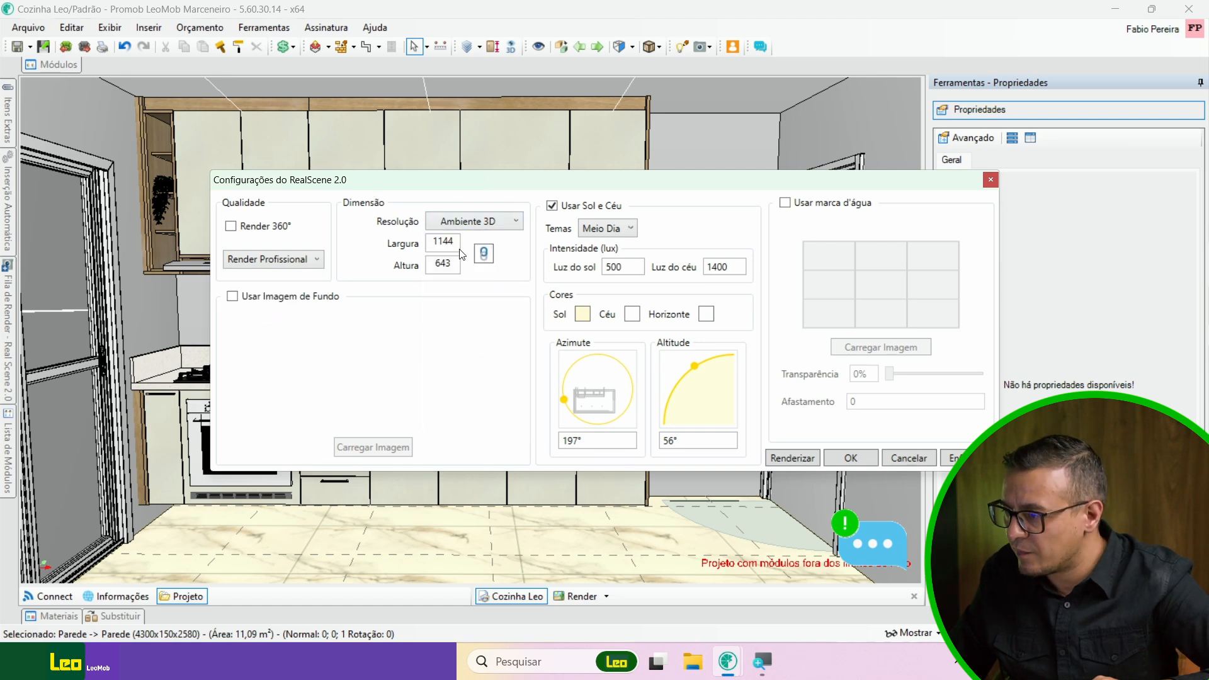
click(630, 229)
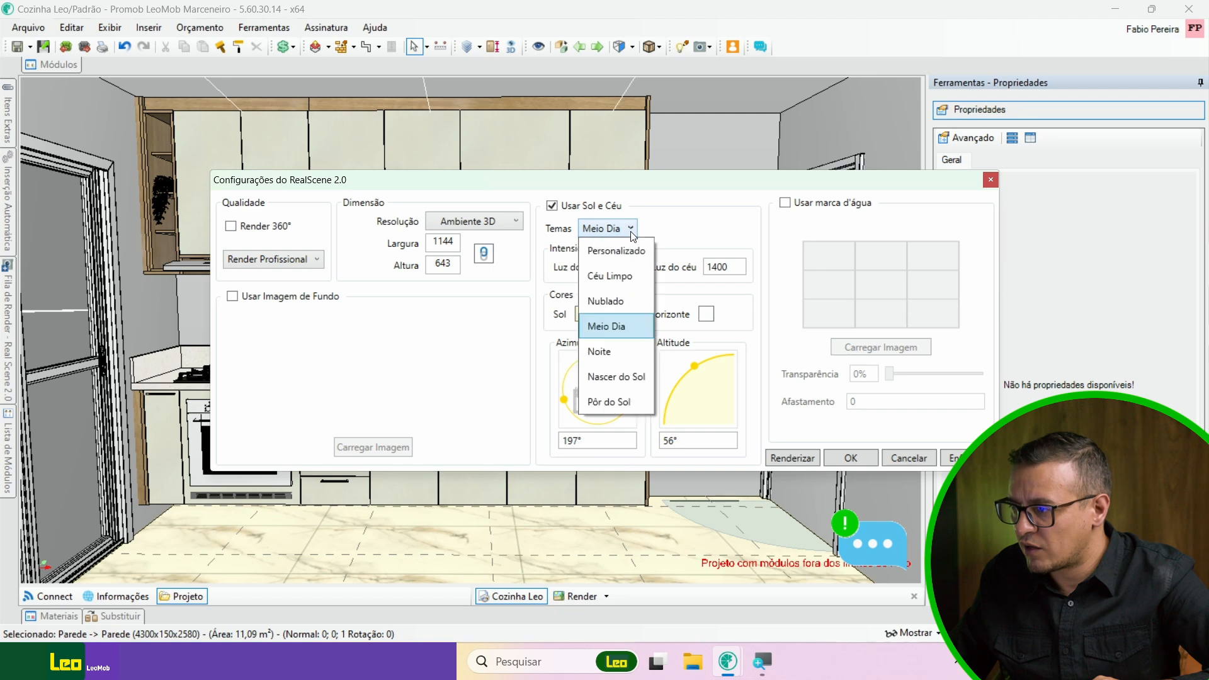
click(632, 235)
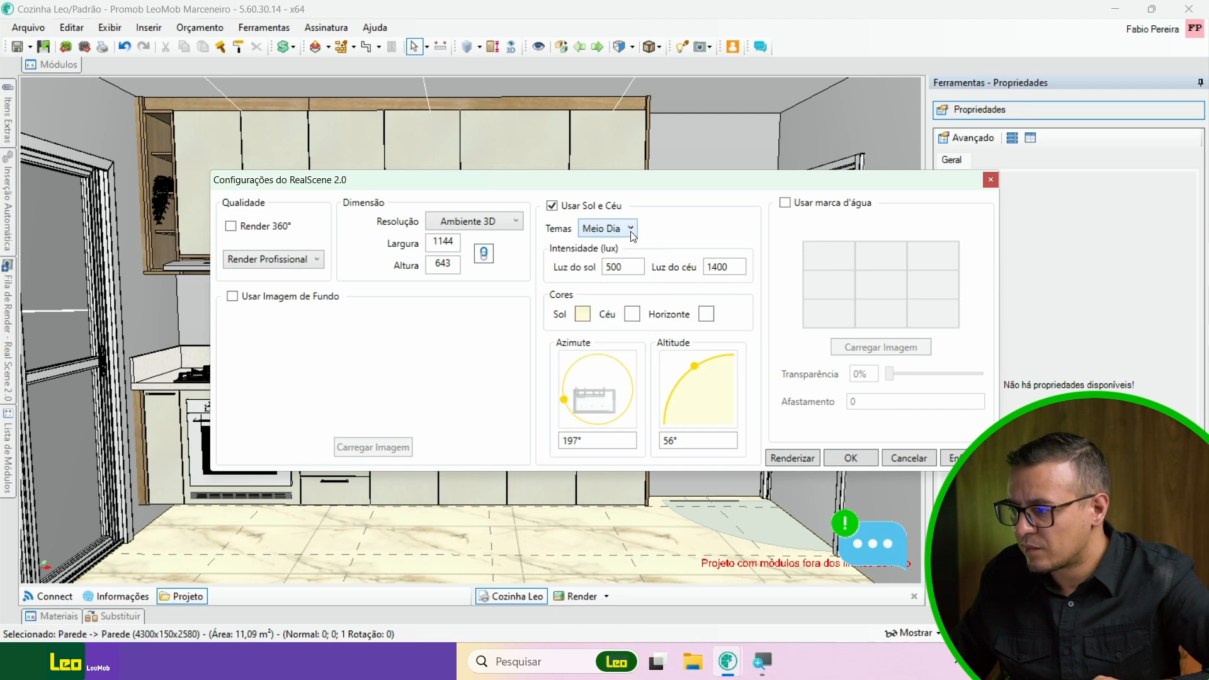
- Adjust the sun position to an azimuth of 197° and an altitude of 52°
drag(564, 406, 564, 403)
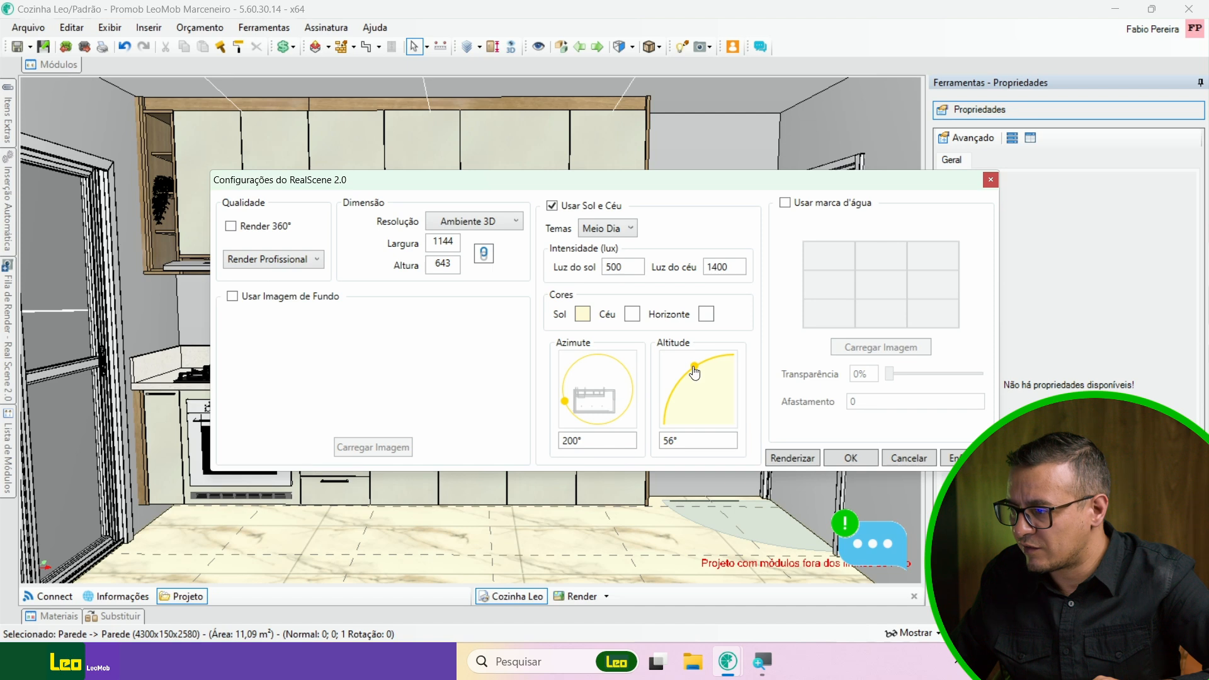
drag(694, 367, 692, 370)
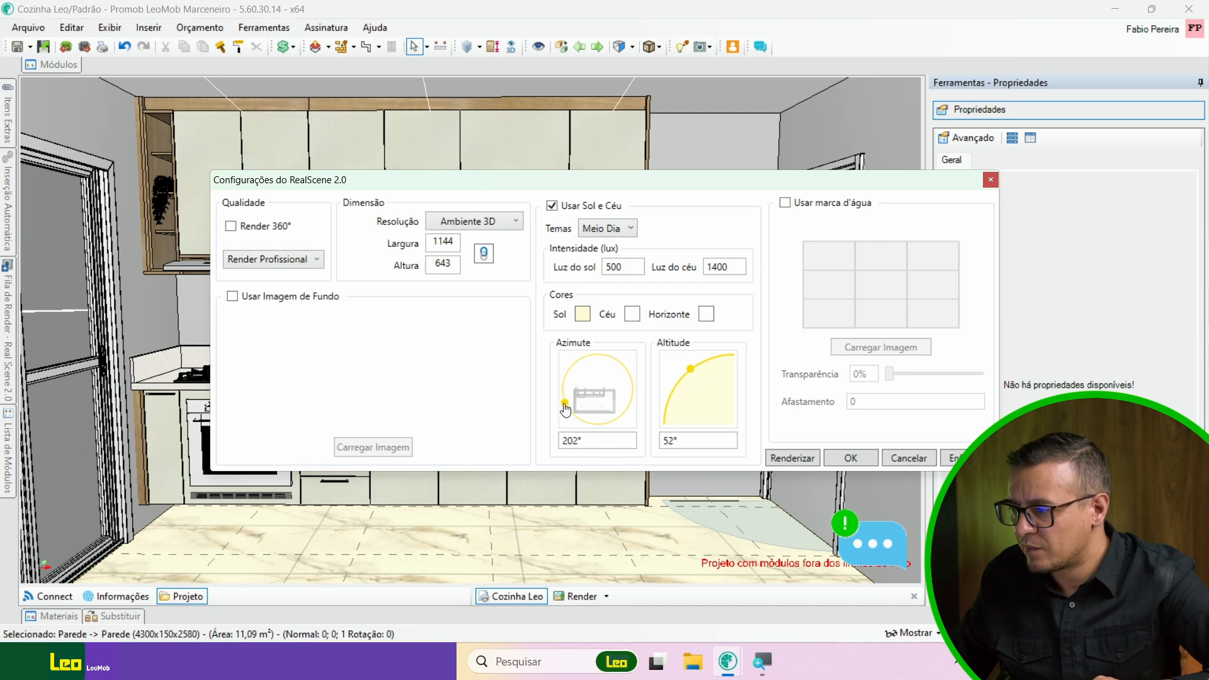
drag(564, 409, 564, 406)
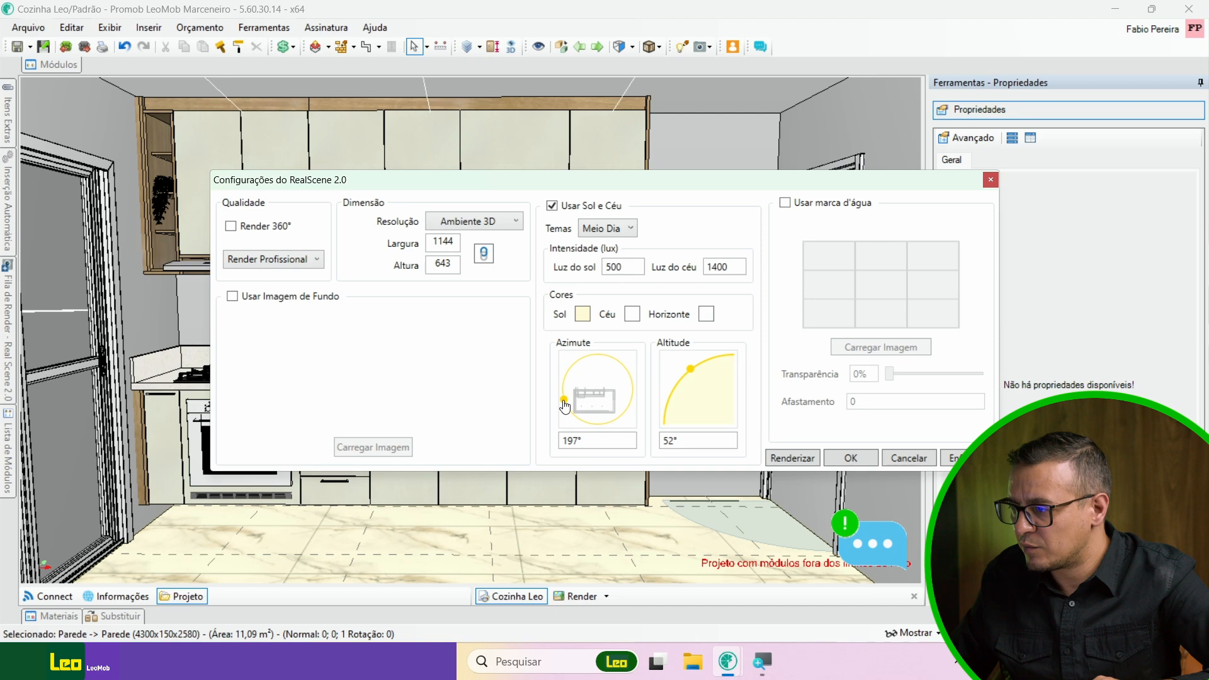
- Try enabling the watermark and background image options, and switch both back off
click(785, 204)
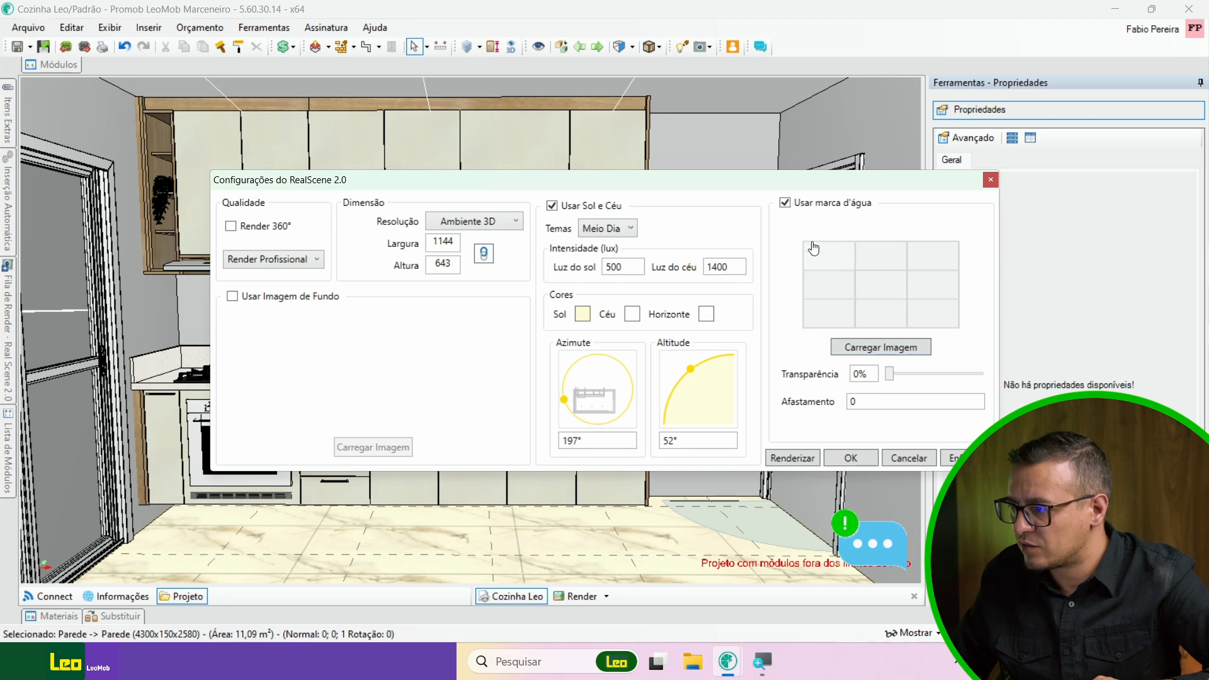
click(784, 202)
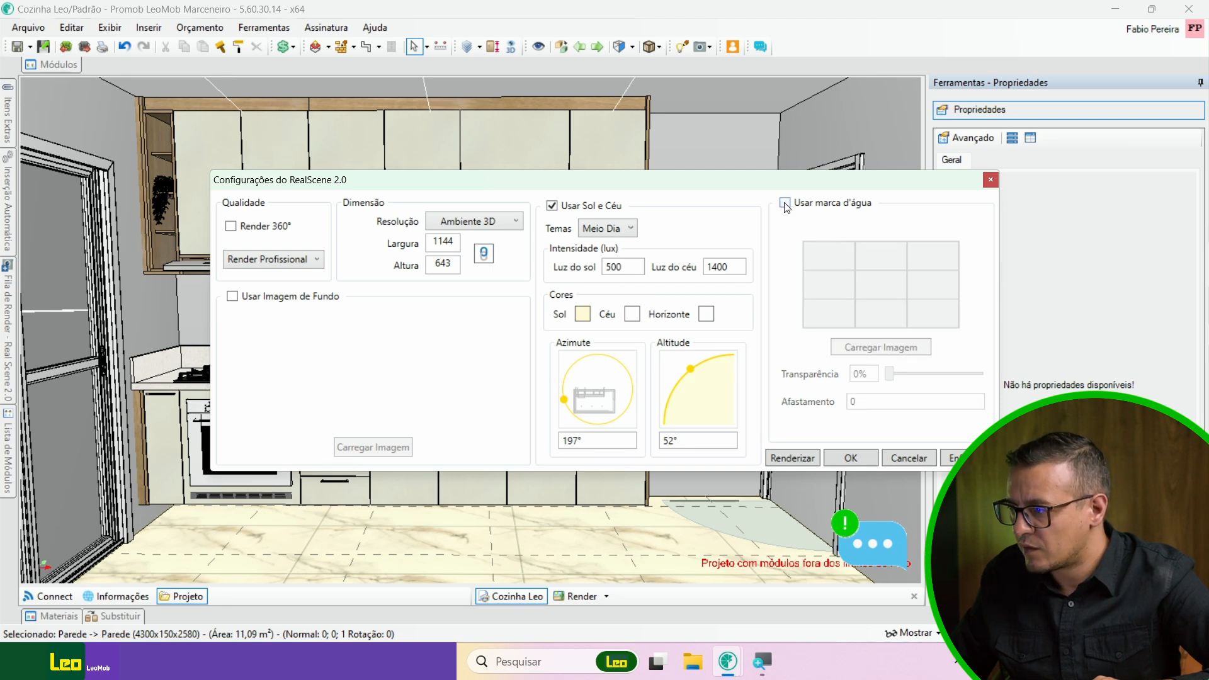
click(232, 297)
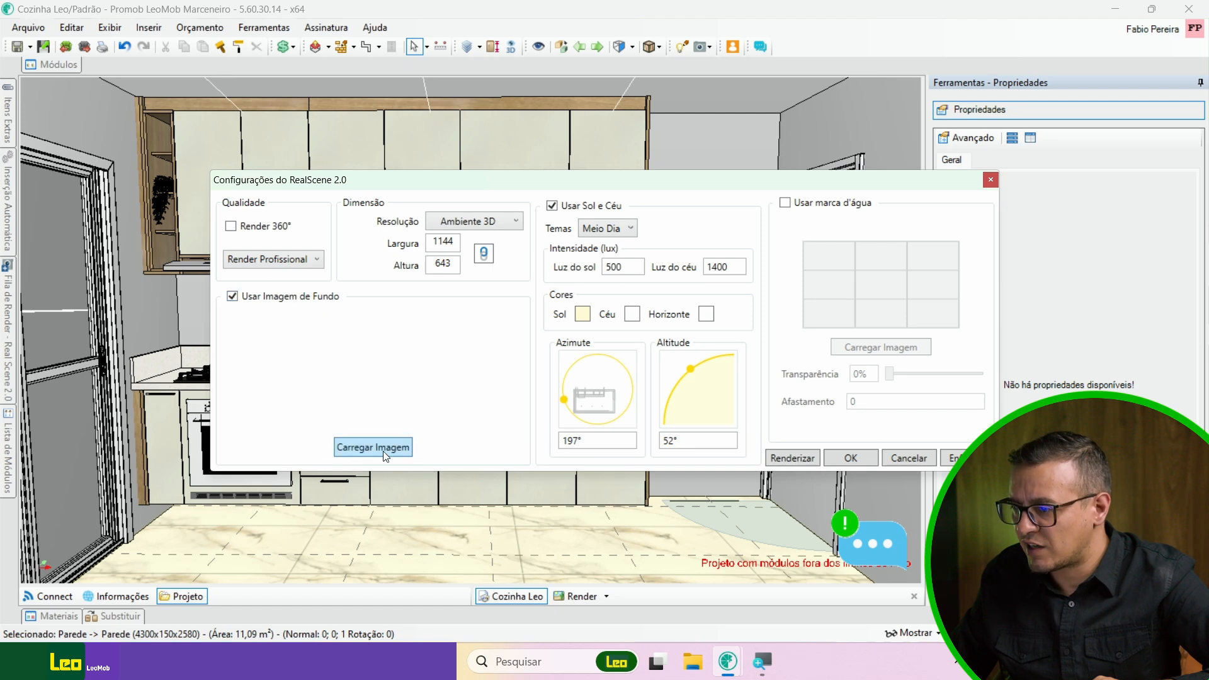
click(232, 296)
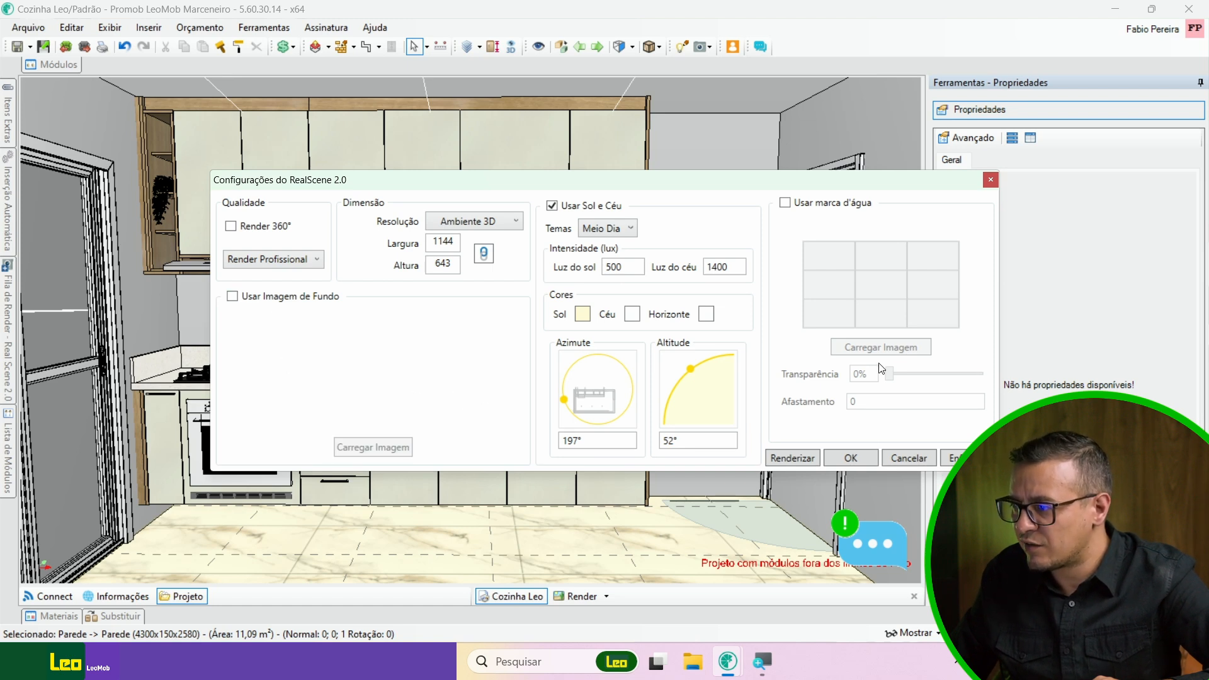
- Render the kitchen with these settings, maximize the render window, and close it once the image is finished
click(803, 459)
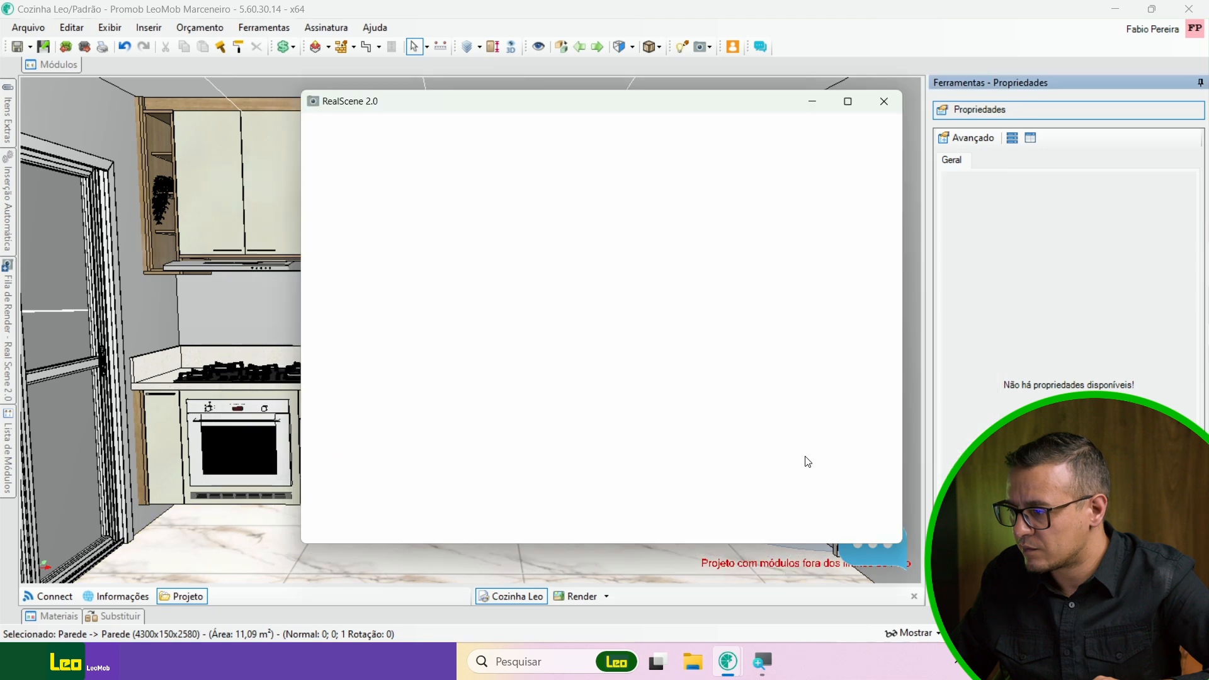
click(856, 98)
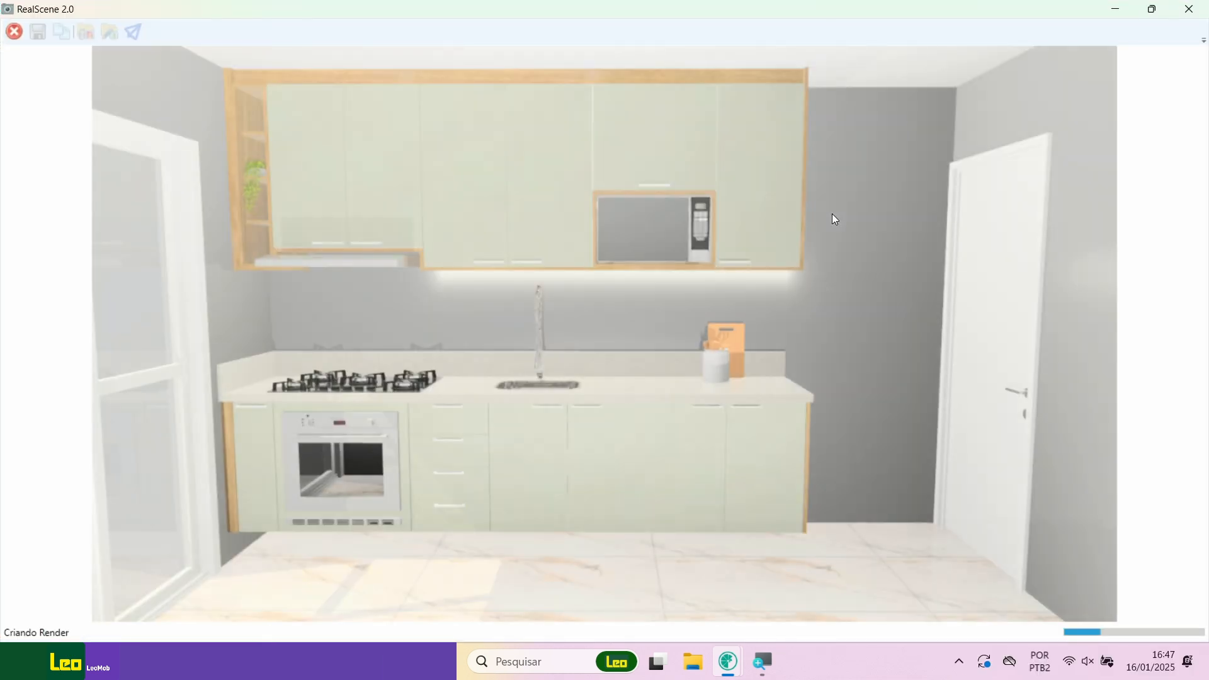
mouse_move(740, 663)
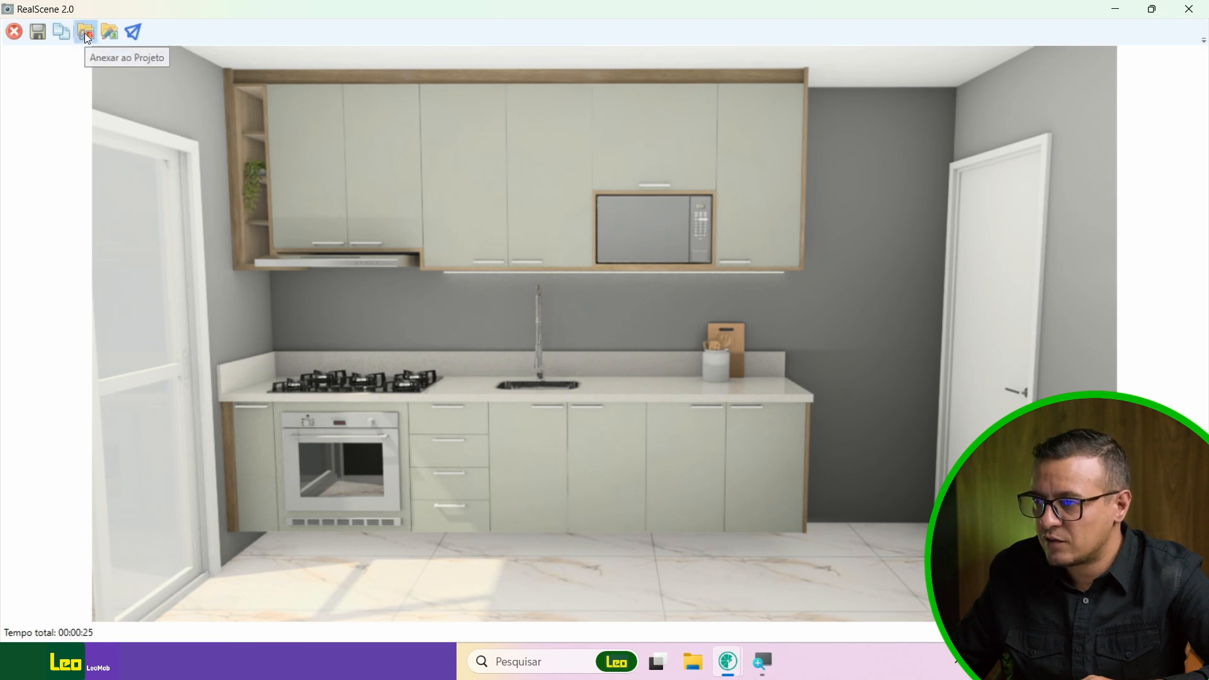
click(1192, 15)
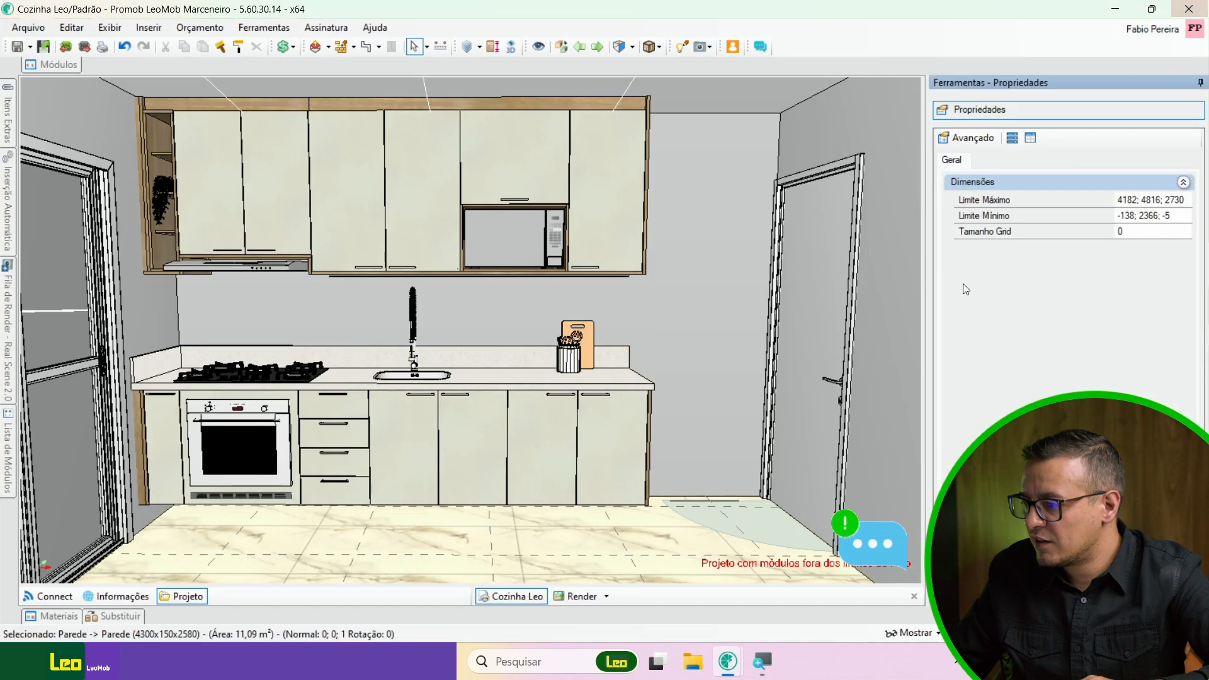
- Open the first image in the project's render list for viewing
click(606, 596)
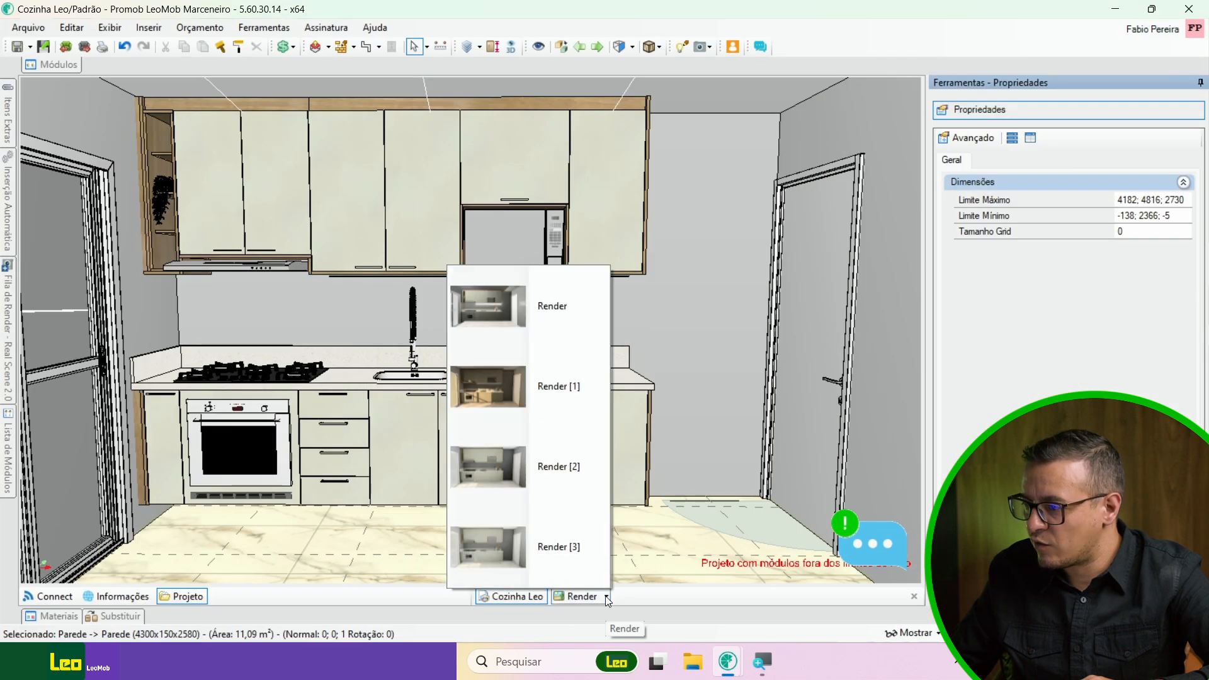
click(512, 301)
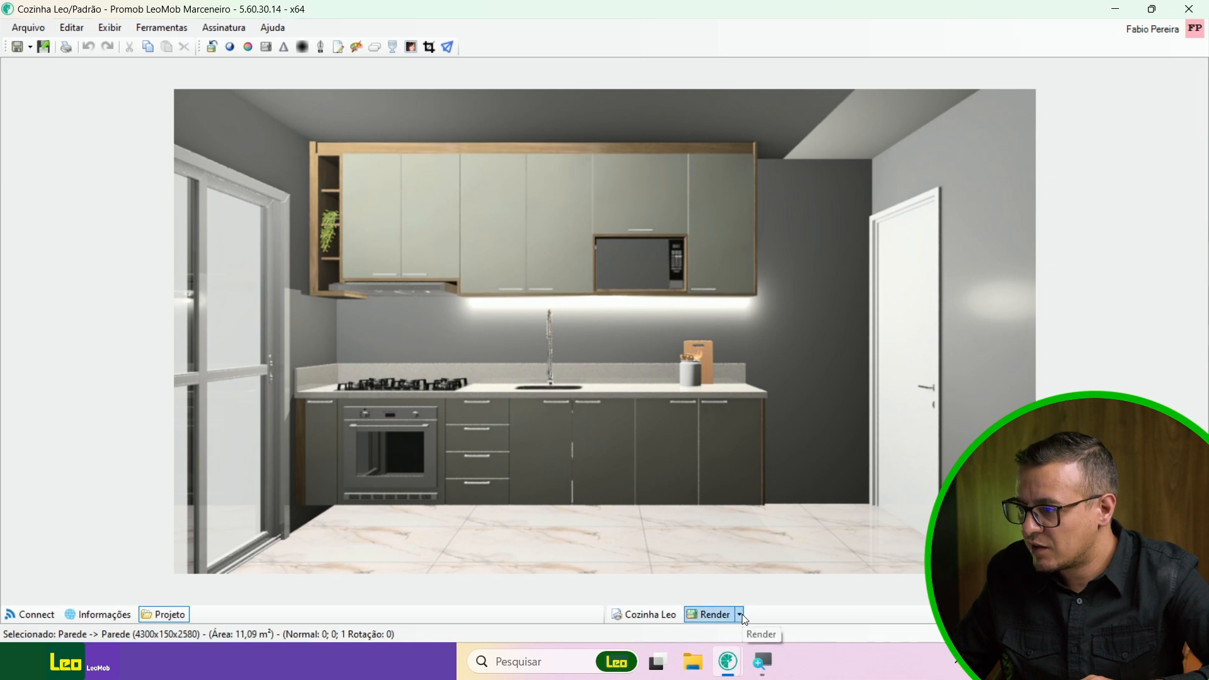
- View the saved images Render [1], Render [2] and Render [3] in turn to compare their lighting
click(740, 614)
click(651, 410)
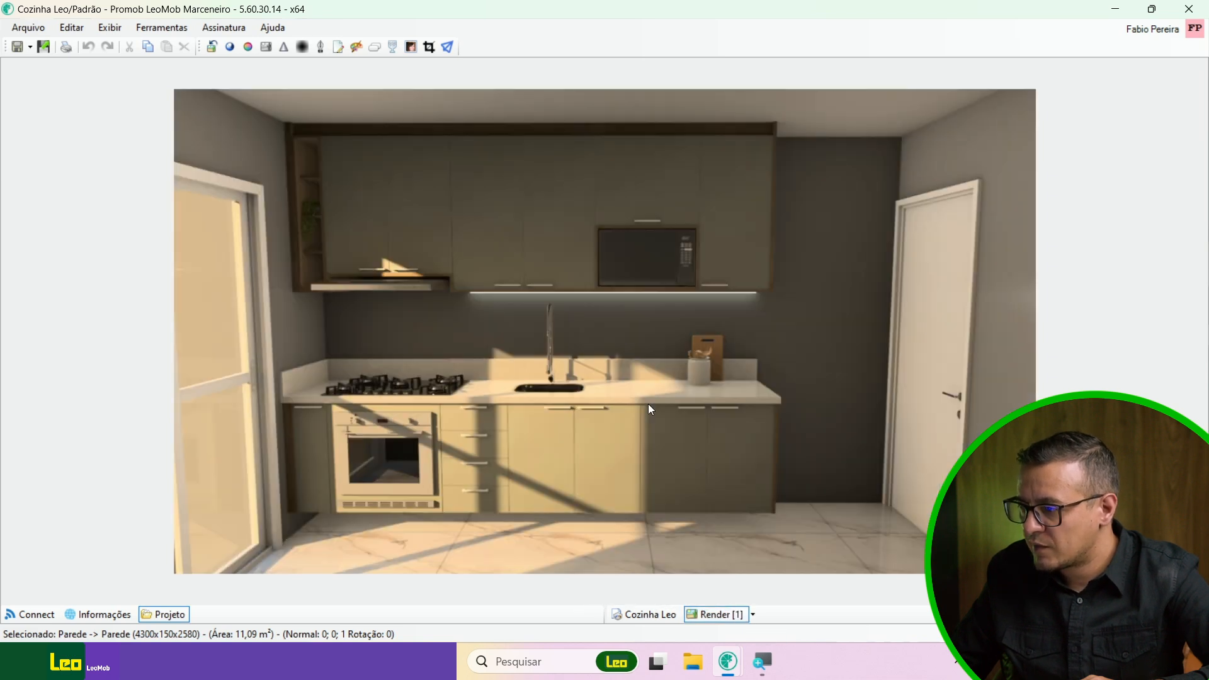
click(752, 615)
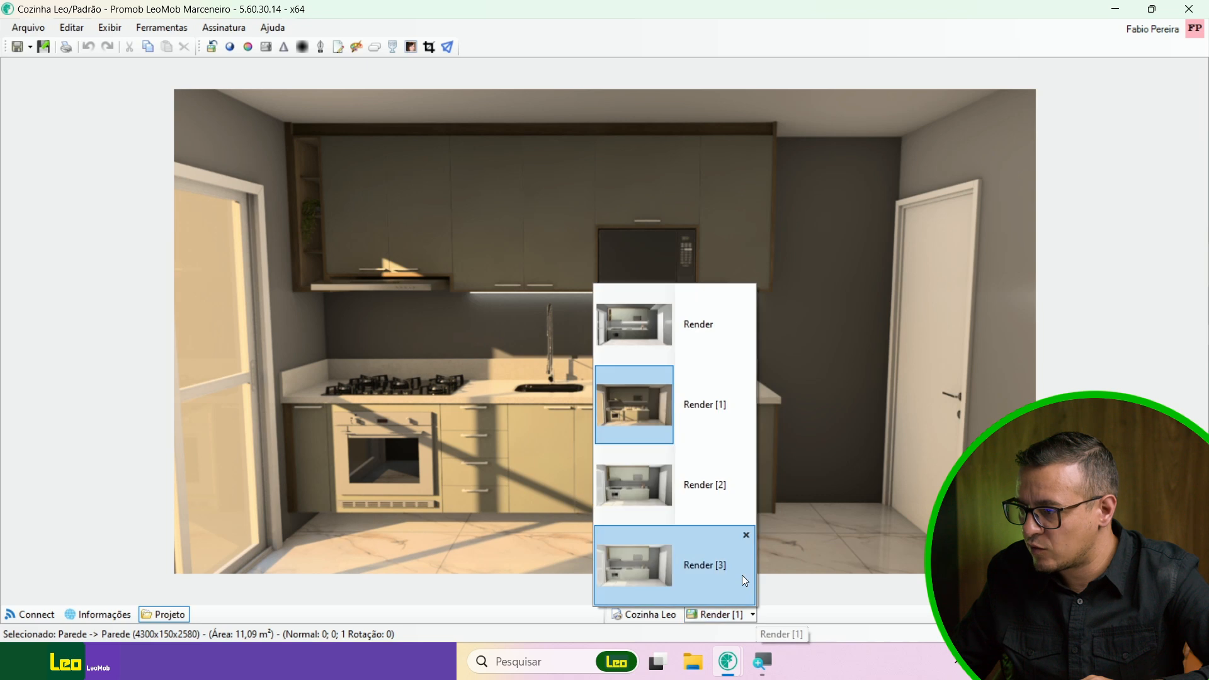
click(679, 496)
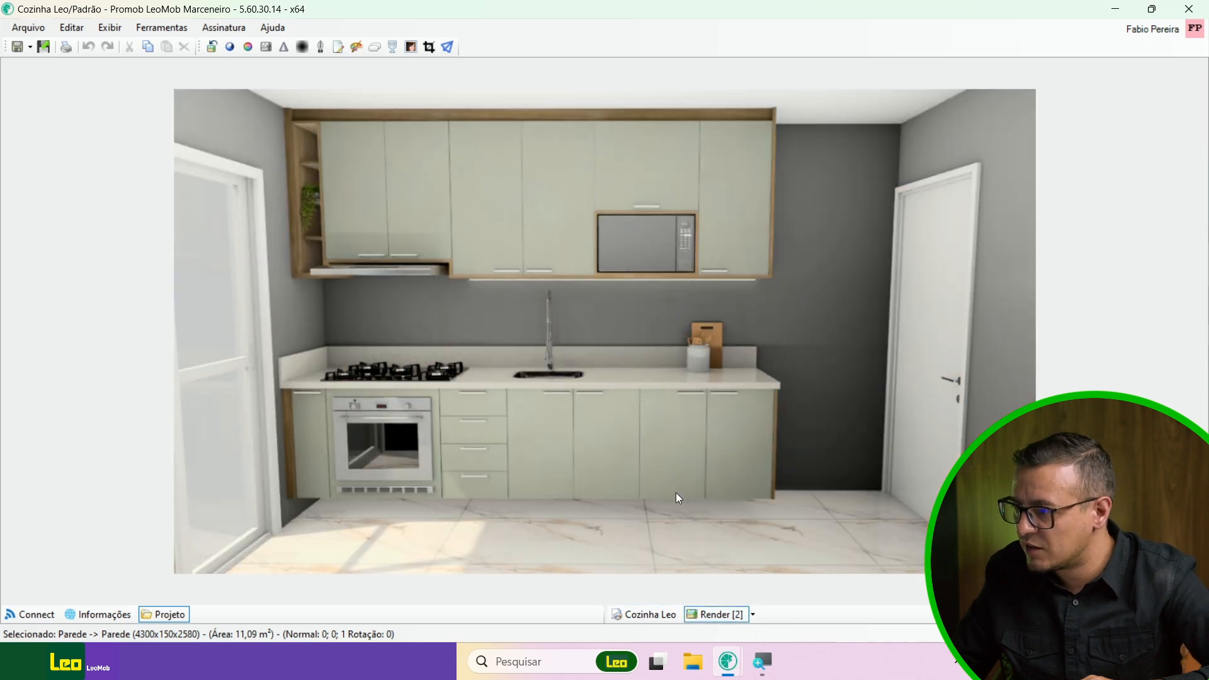
click(752, 613)
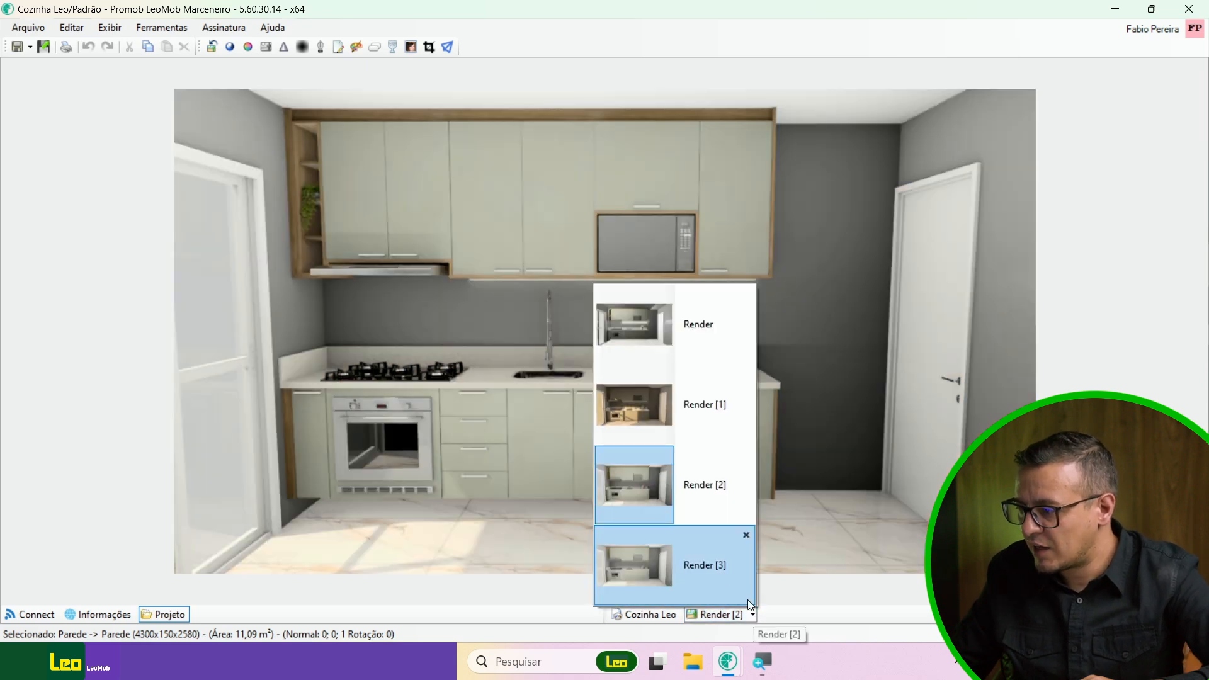
click(664, 563)
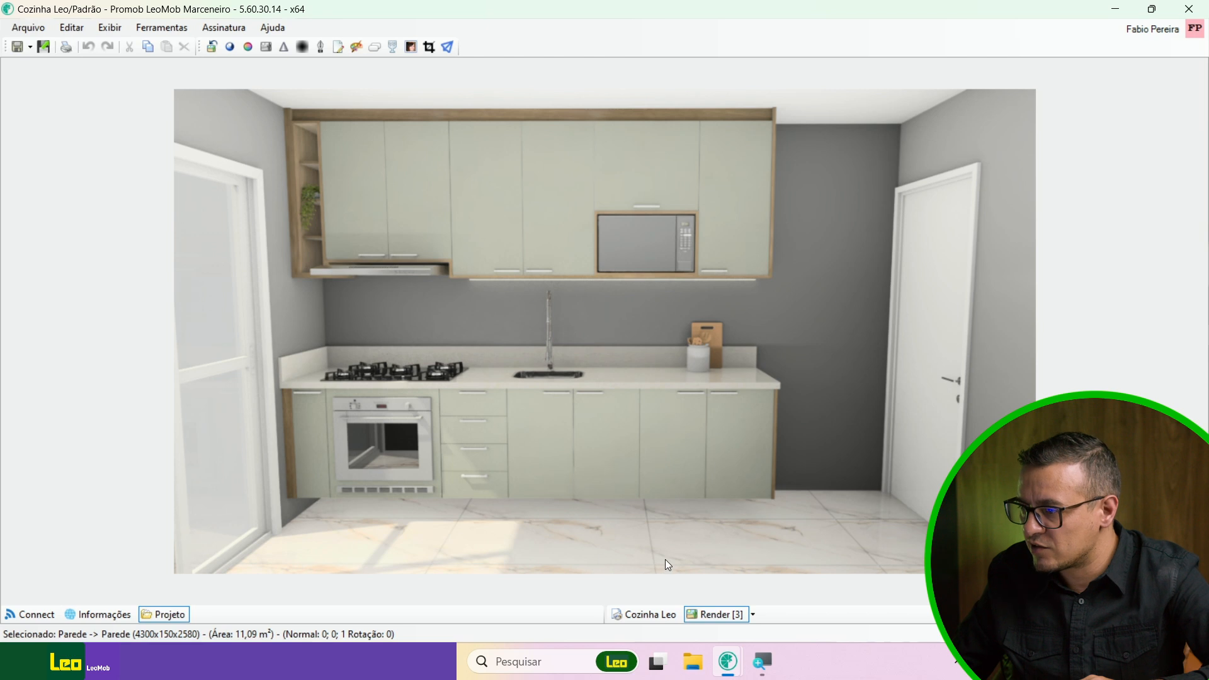
scroll(514, 356, up, 1)
scroll(515, 367, down, 1)
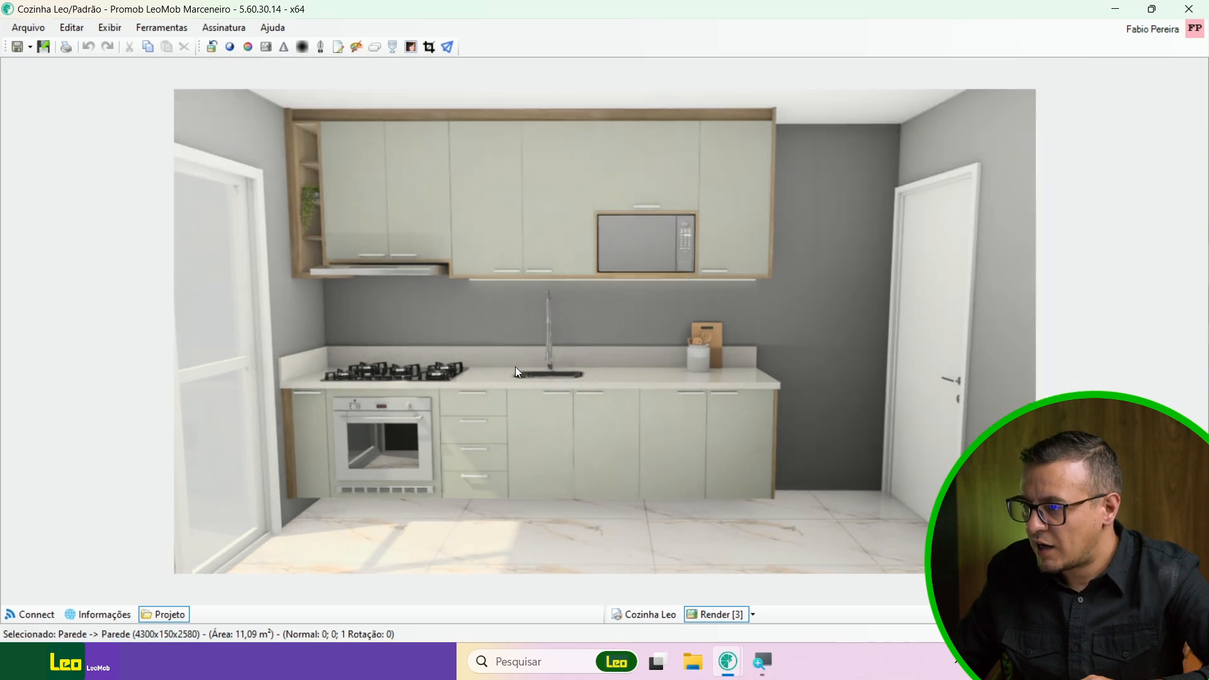
- Adjust the Render [3] image to a brightness of about -5 and a contrast of 11
click(229, 49)
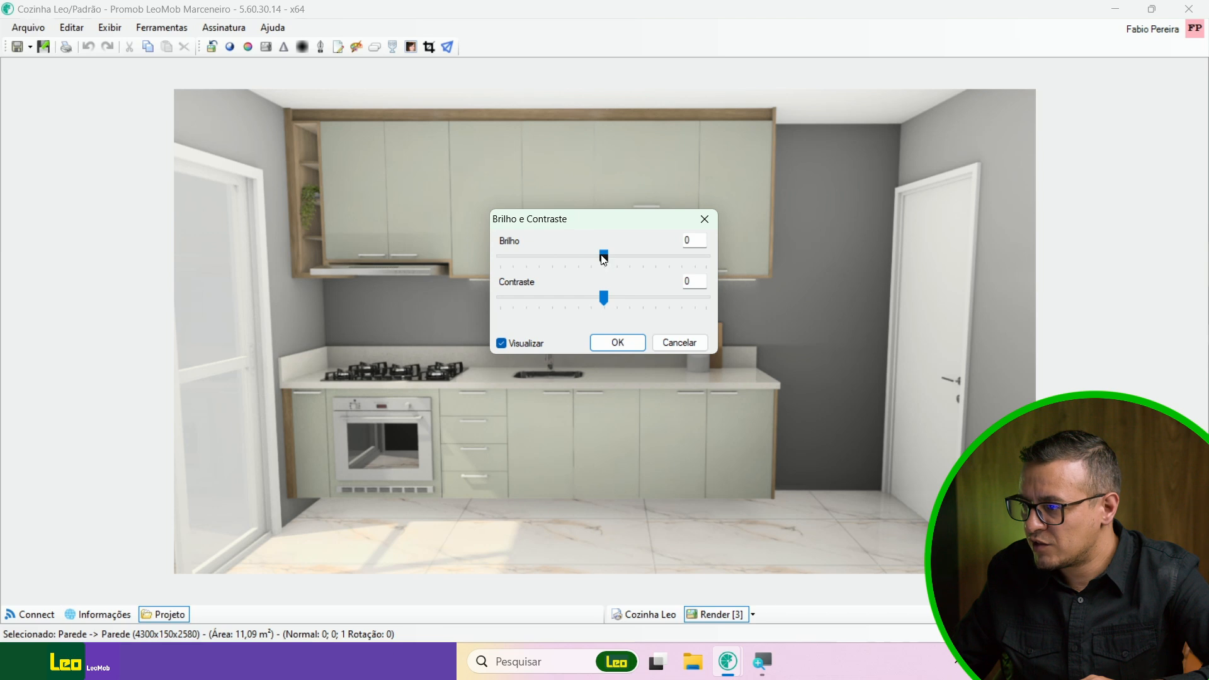
drag(603, 257, 601, 257)
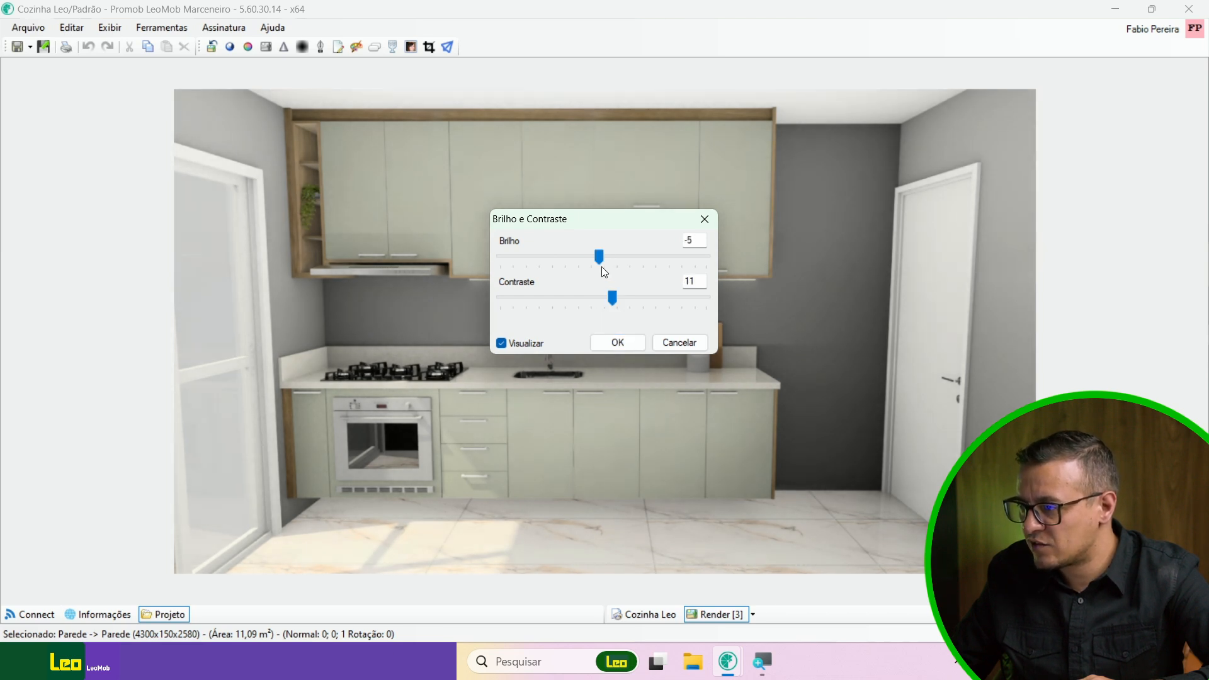
drag(599, 262, 597, 262)
click(616, 343)
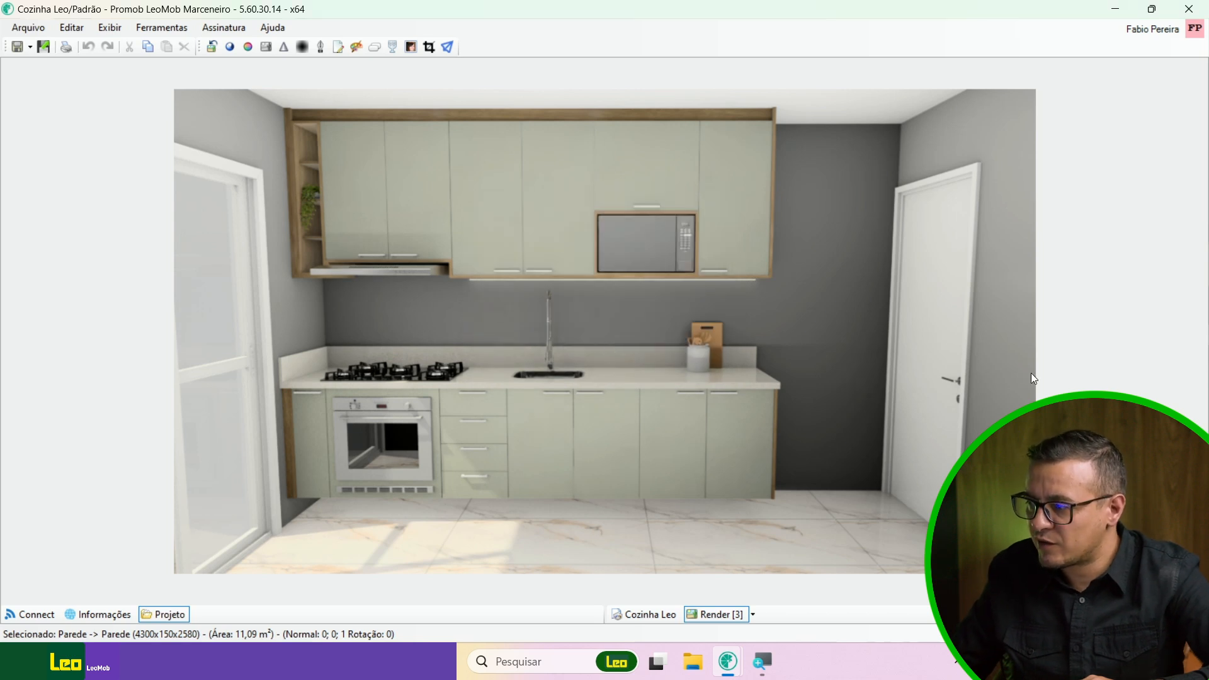
- Crop the render to 788 × 643, keeping the full height from the glass door to just past the cabinets, and inspect it
click(429, 47)
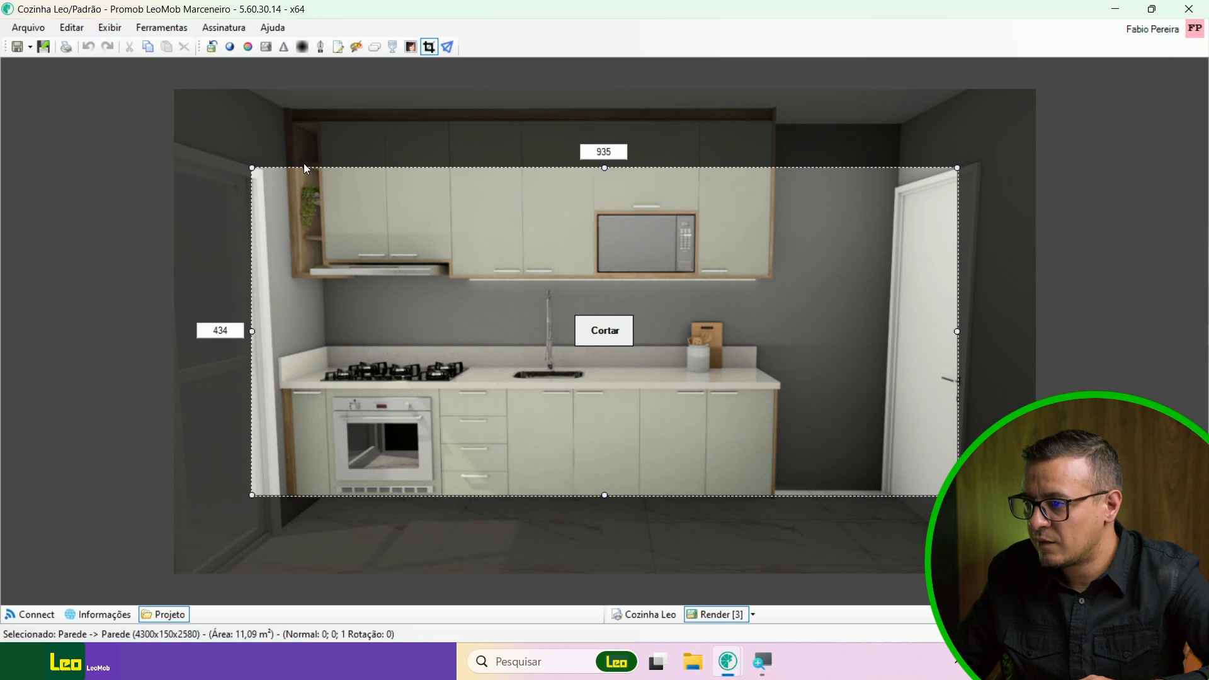
drag(253, 169, 246, 89)
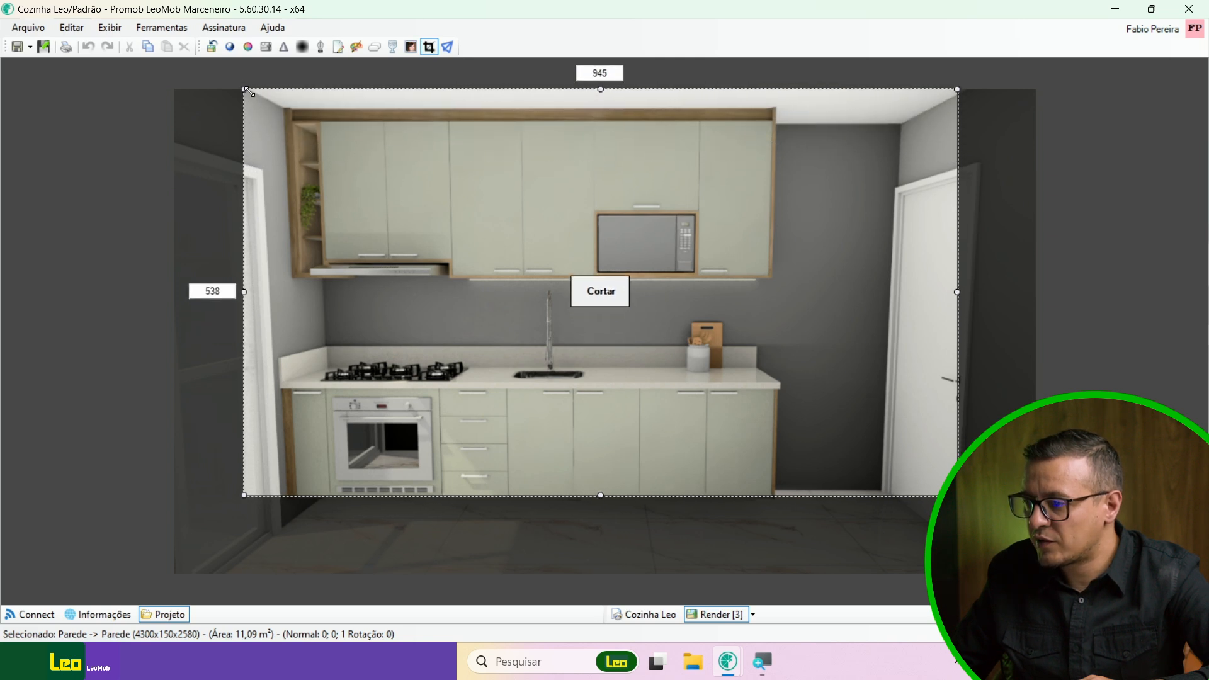
drag(246, 496, 218, 574)
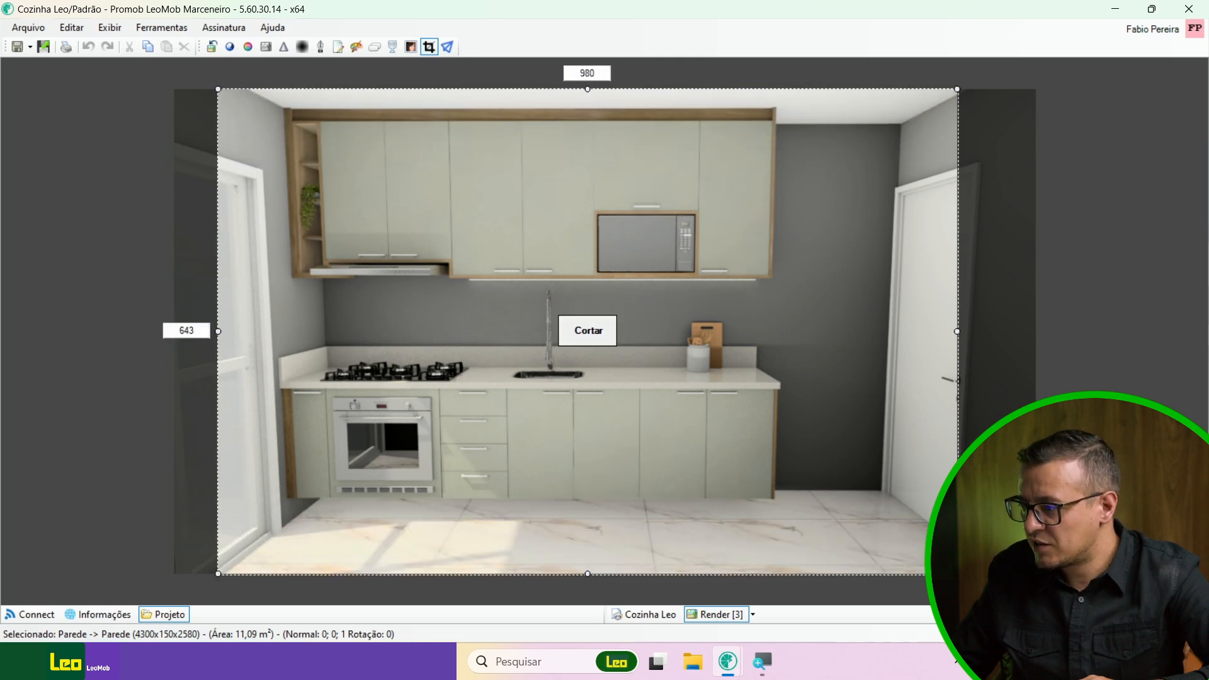
drag(957, 574, 812, 596)
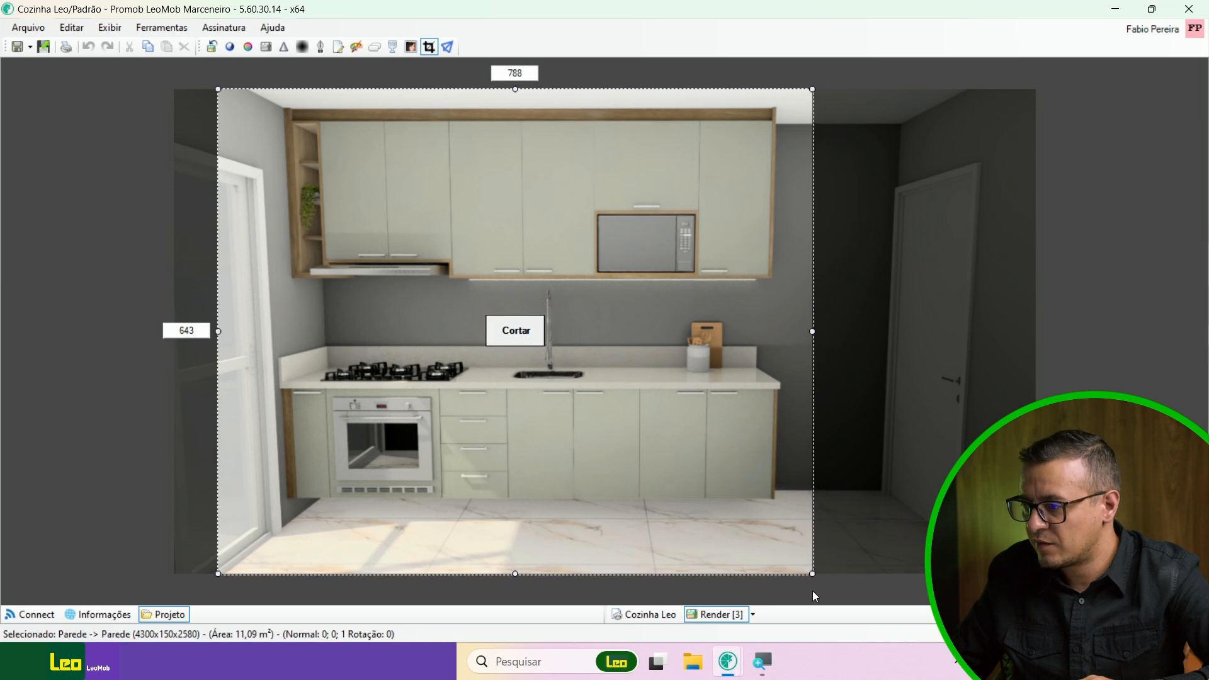
click(528, 328)
scroll(560, 342, up, 3)
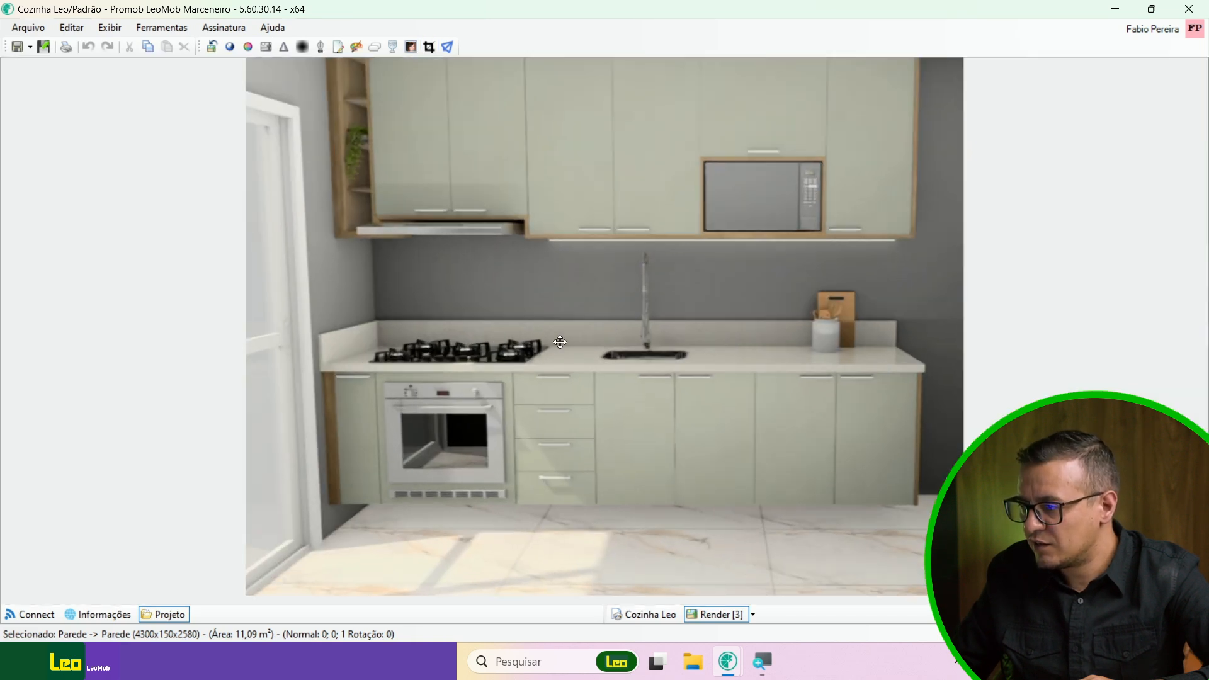
scroll(597, 291, down, 1)
scroll(610, 278, down, 1)
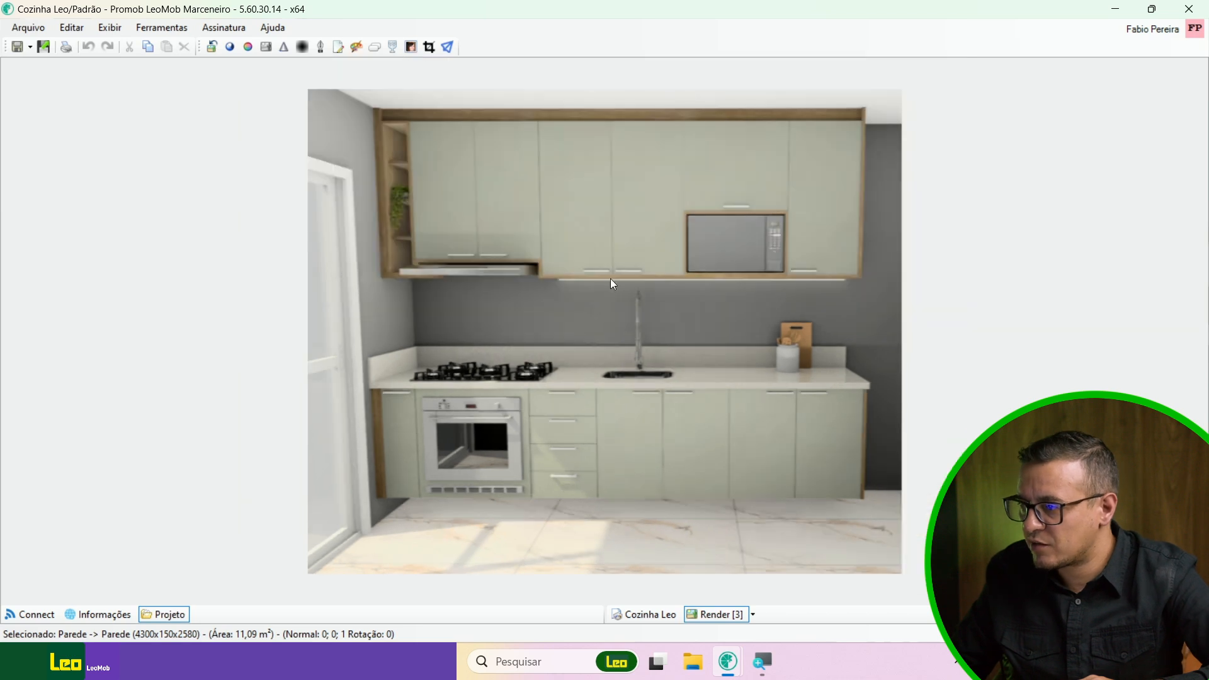
scroll(609, 279, up, 1)
scroll(608, 286, down, 1)
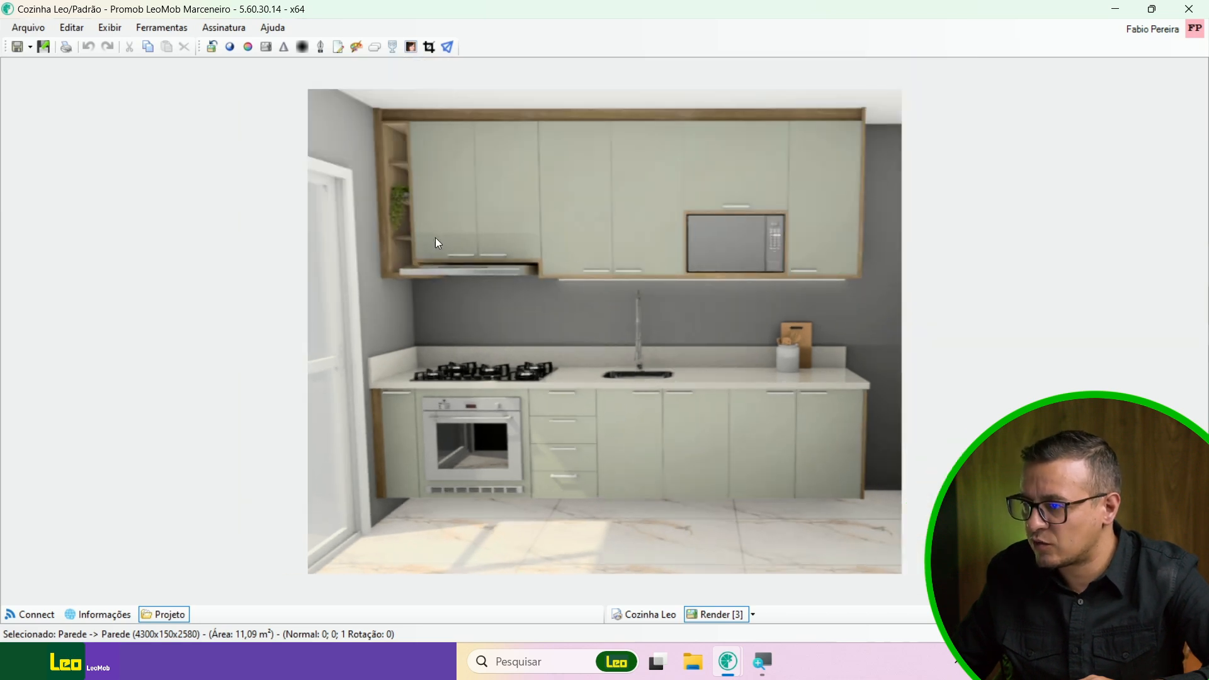
- Restore the Render [3] image to its original state, discarding the crop and the brightness and contrast adjustments
click(212, 49)
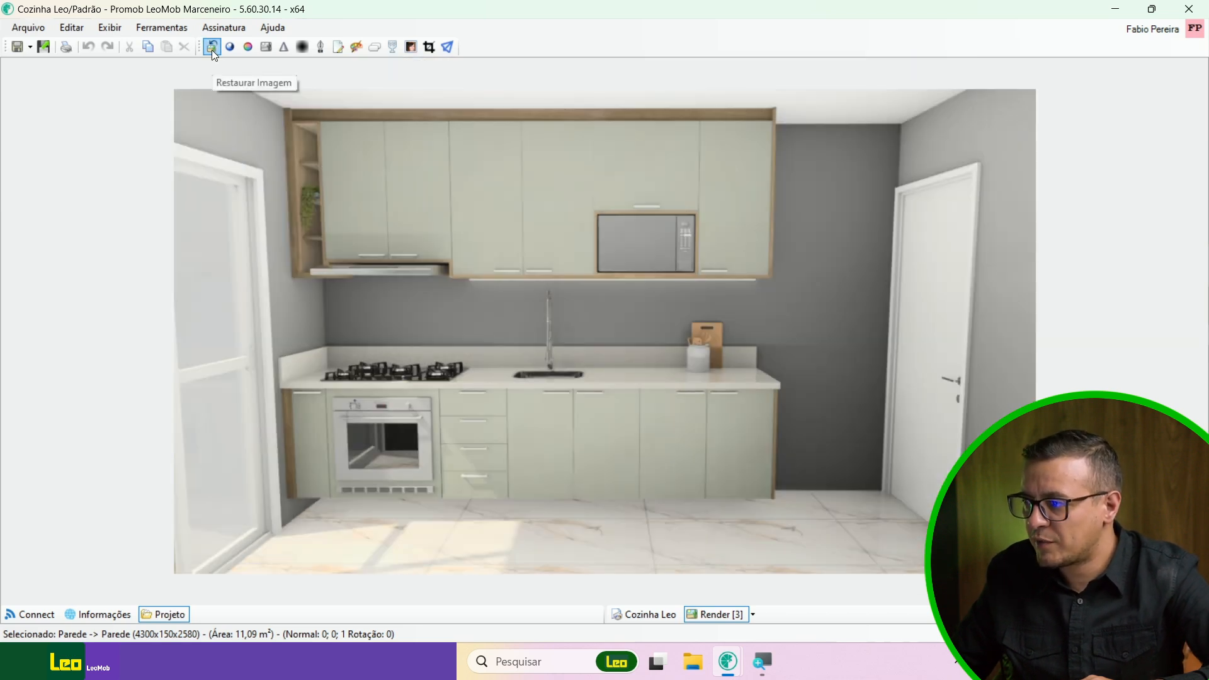